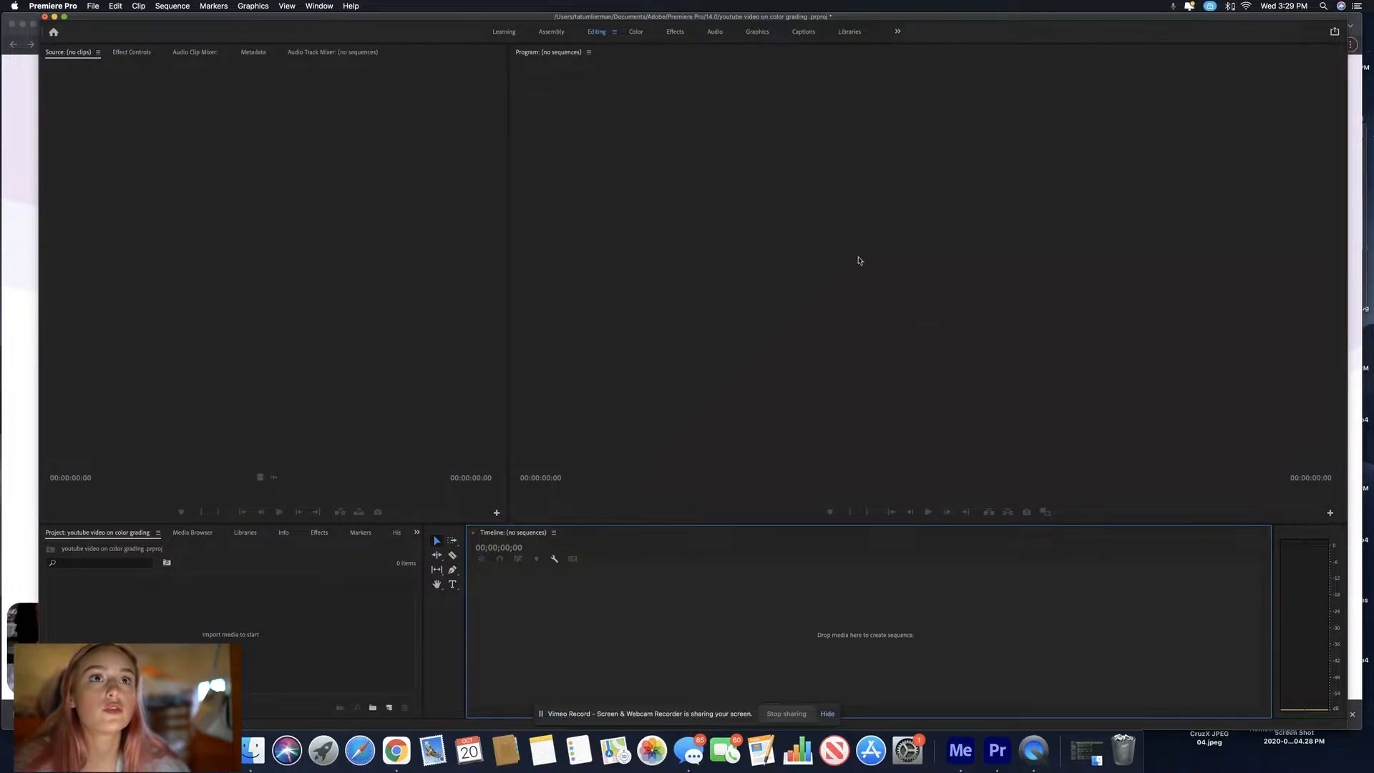
left_click(133, 52)
left_click(84, 53)
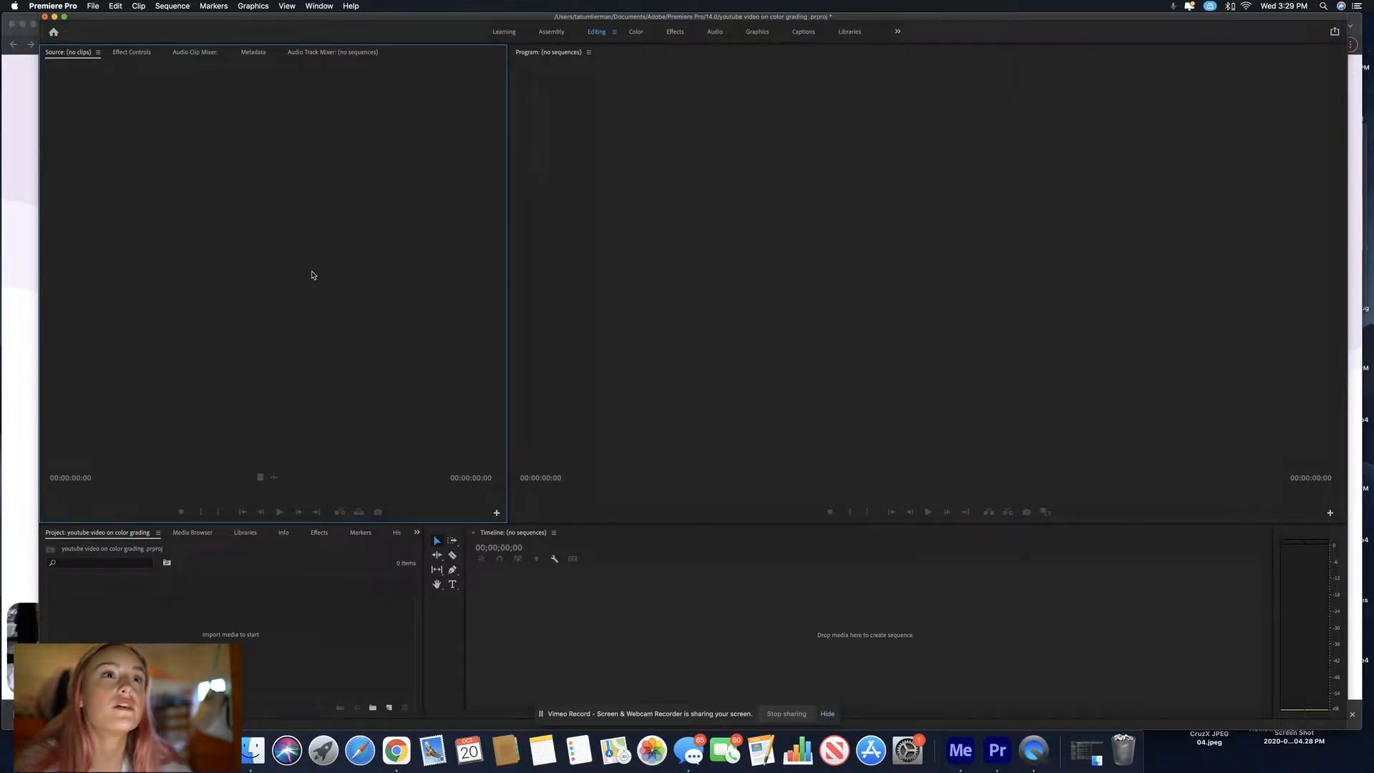
left_click(127, 52)
left_click(194, 53)
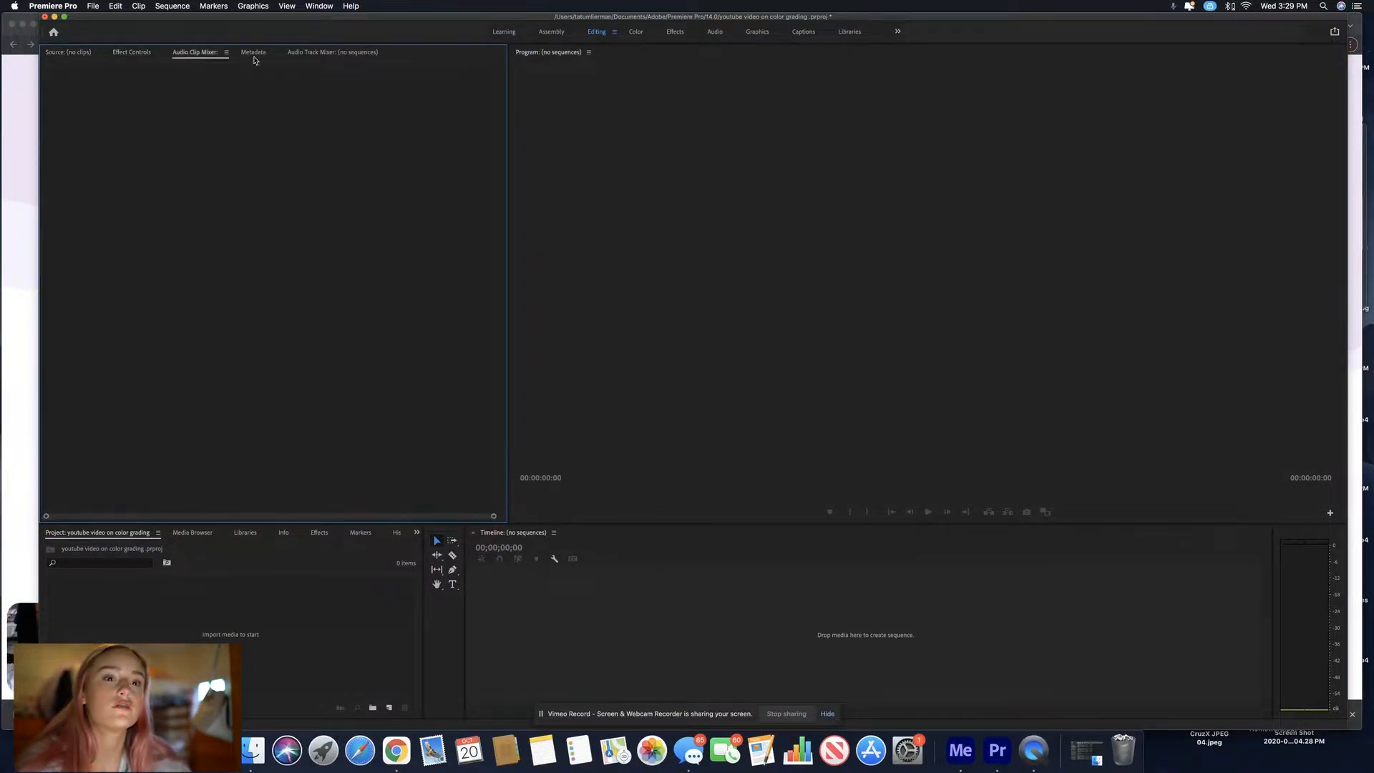
left_click(333, 52)
left_click(83, 55)
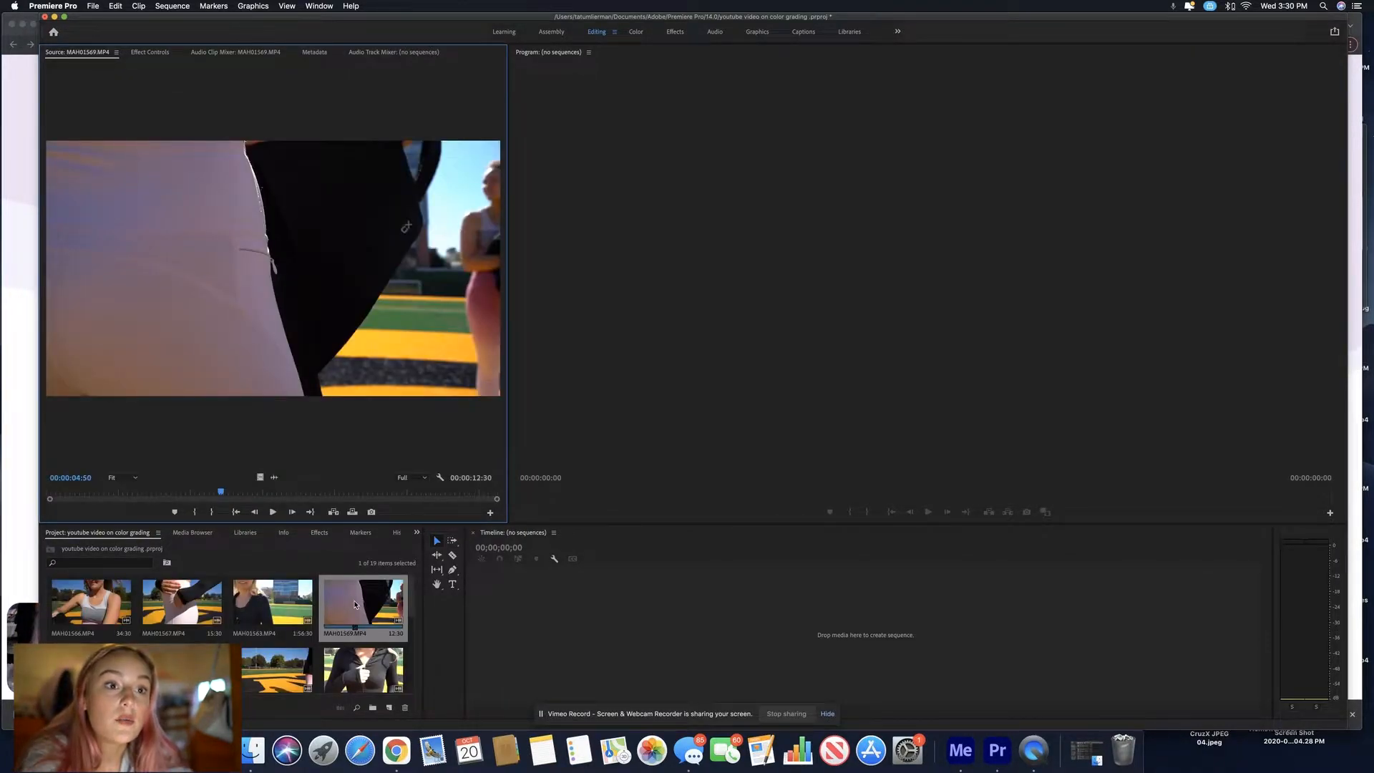
Open the media import dialog at the 100ANV01 folder and cancel it without importing.
left_click(207, 563)
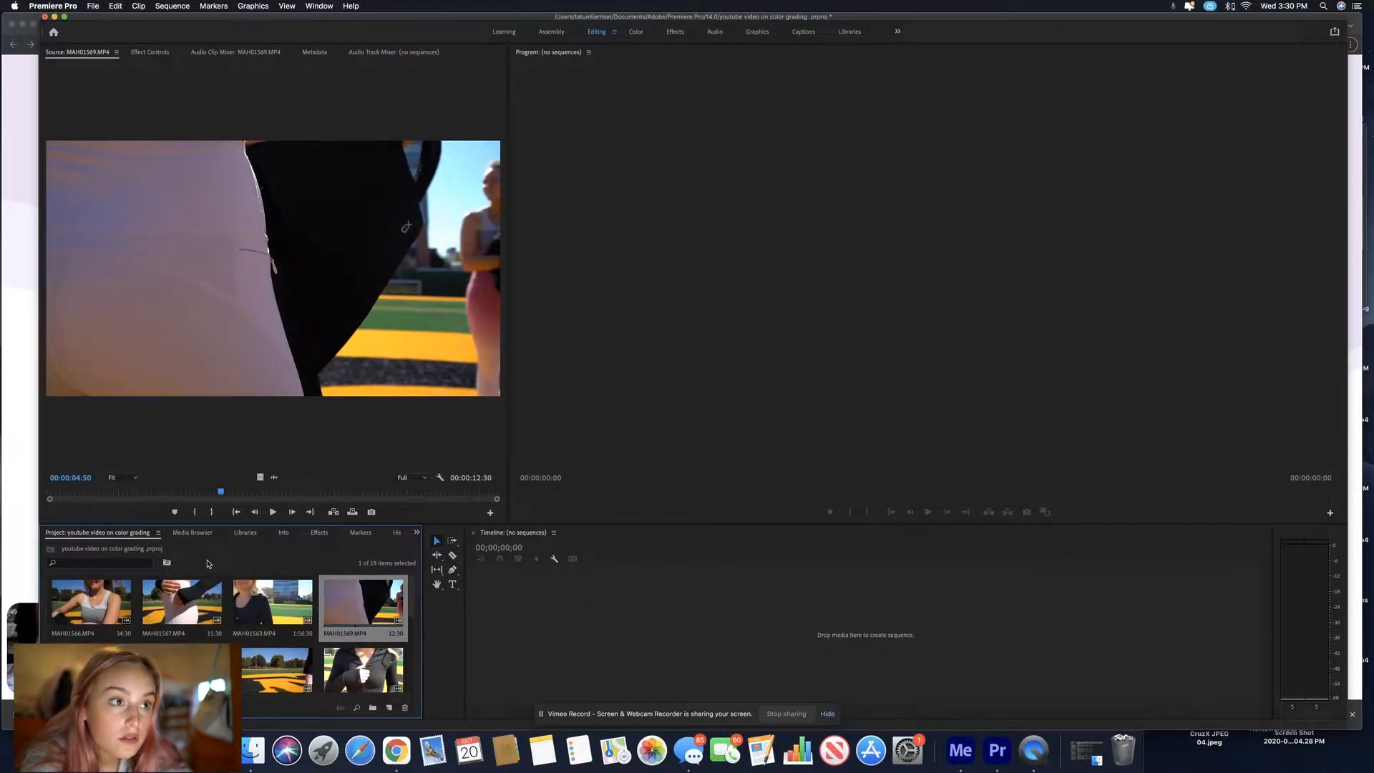
double_click(319, 644)
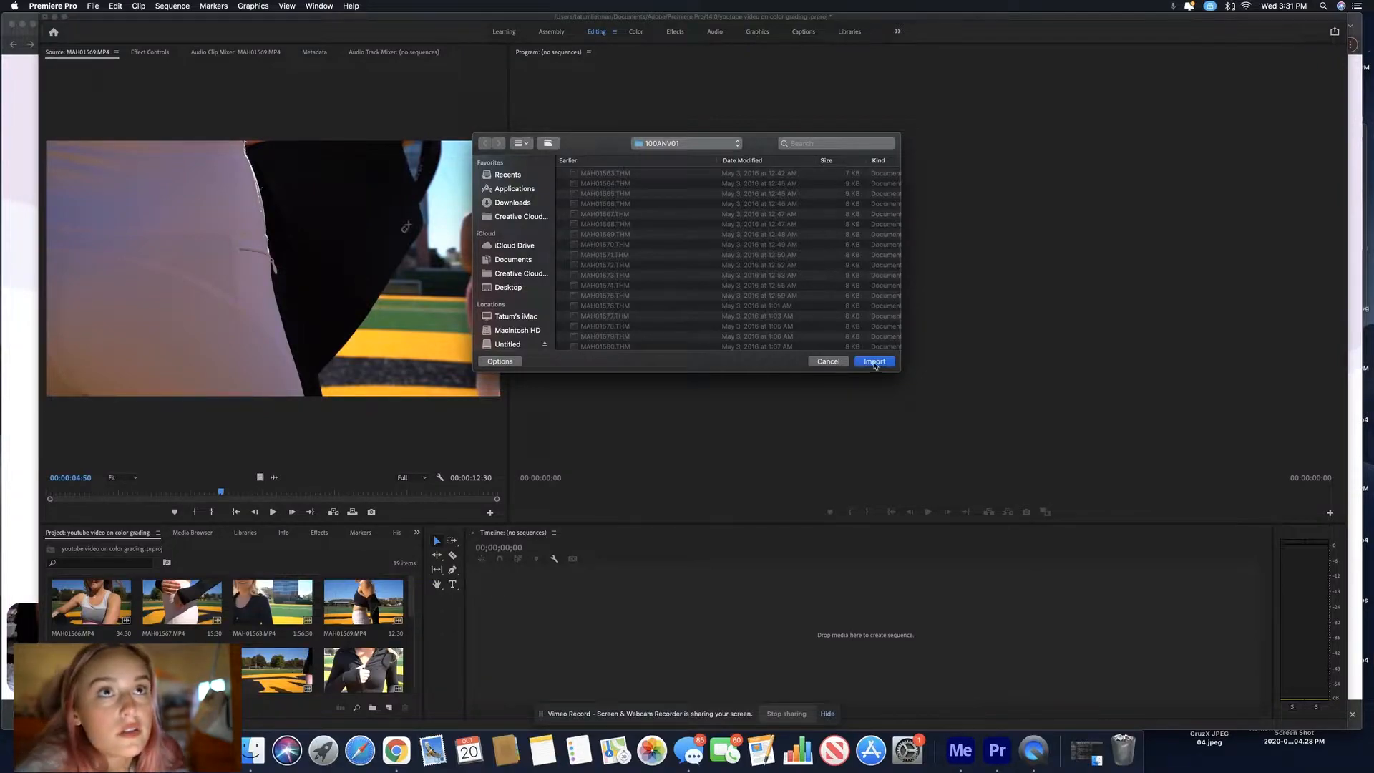
left_click(835, 363)
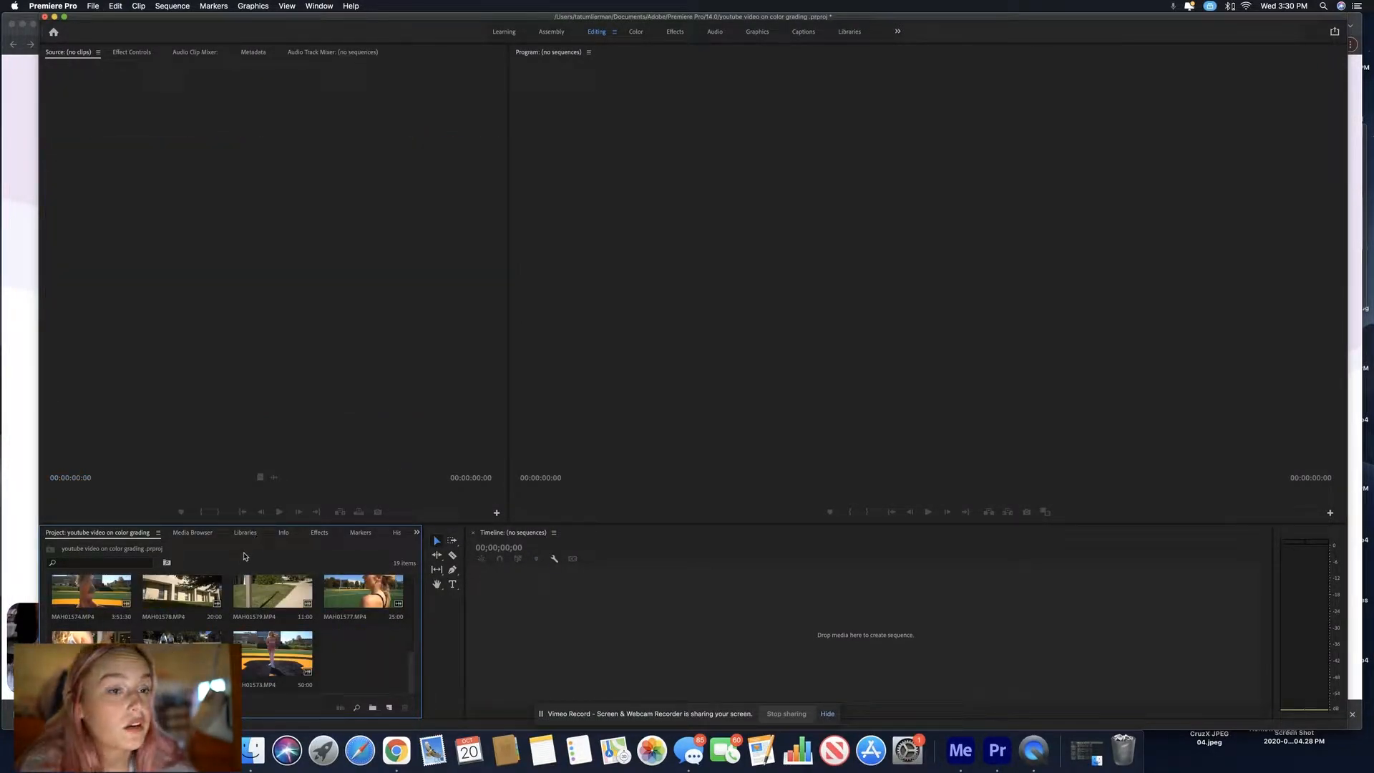
left_click(199, 537)
left_click(245, 534)
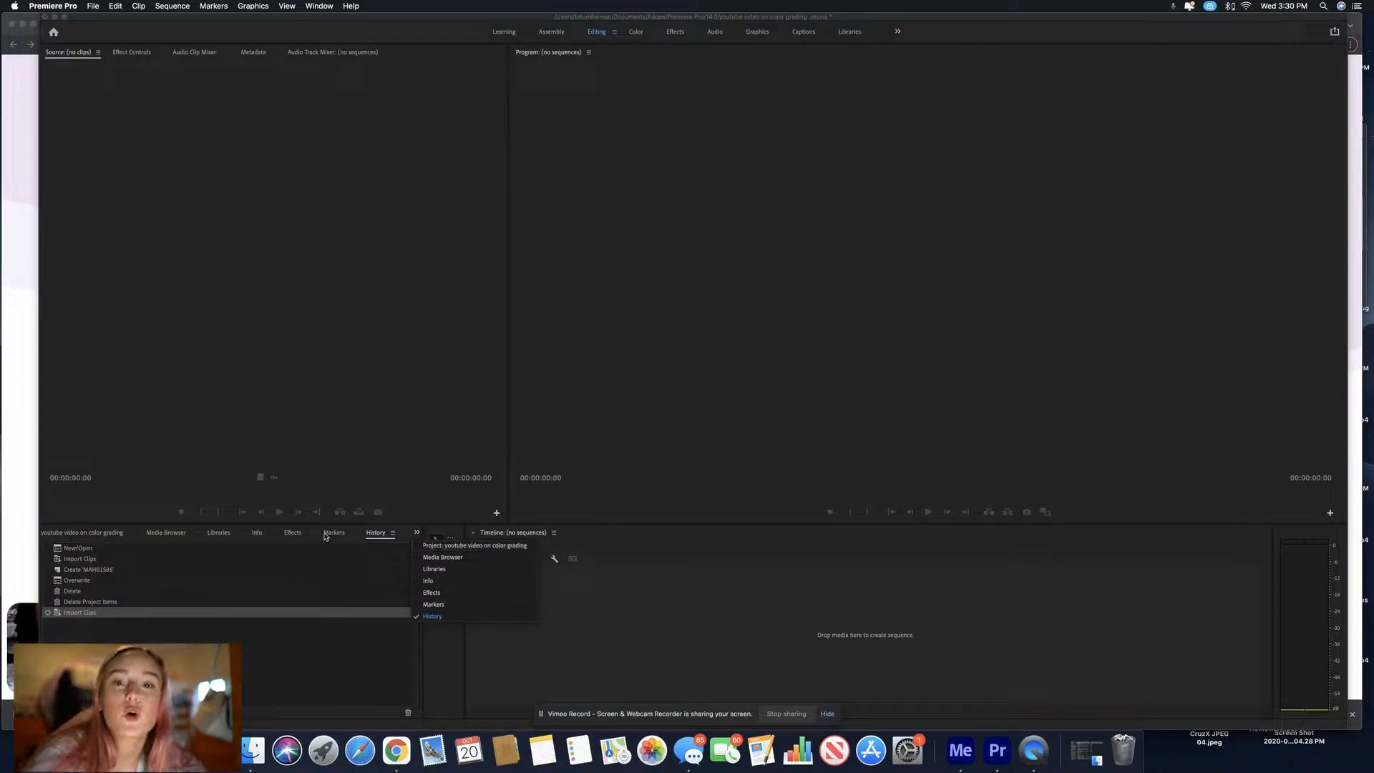
left_click(100, 534)
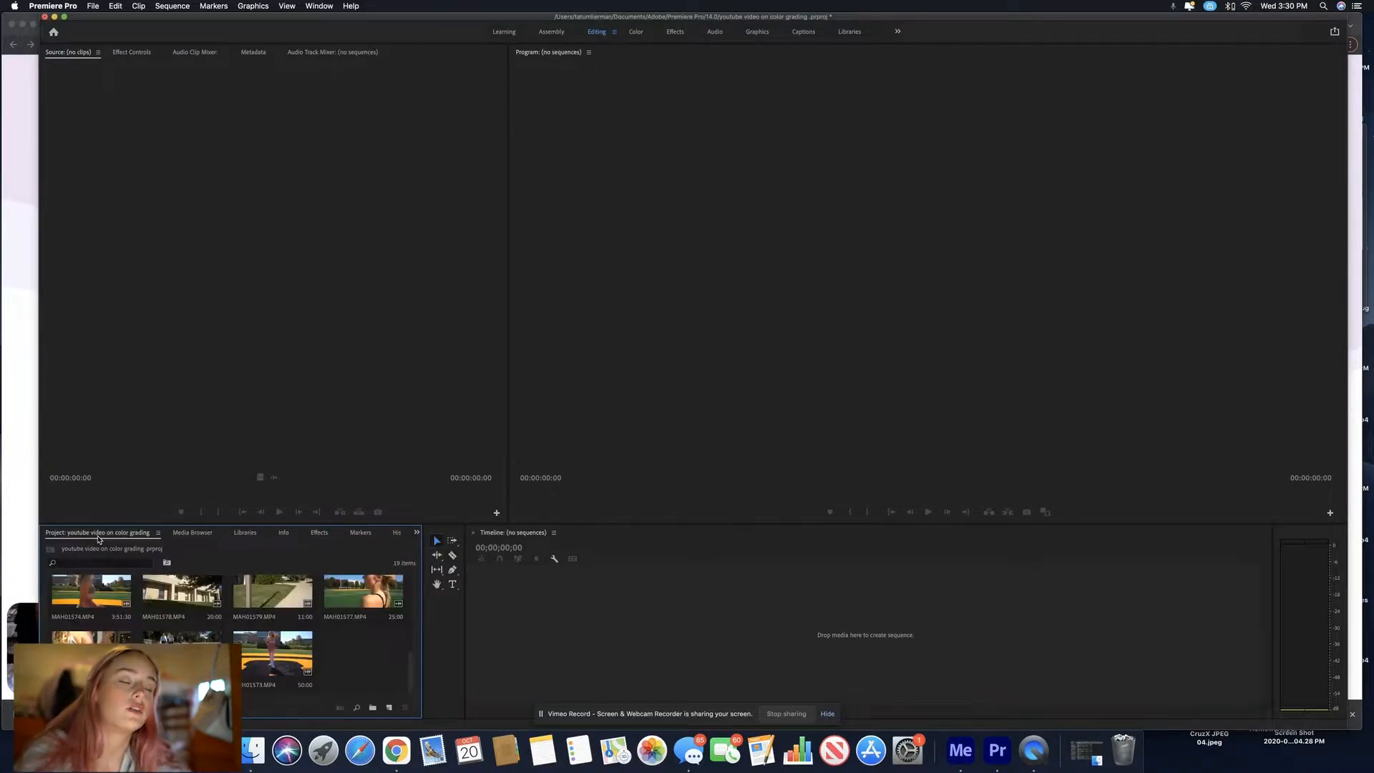
Open clip MAH01569.MP4 in the Source Monitor and mark its In point at 00:00:02:34.
scroll(344, 608, "up", 5)
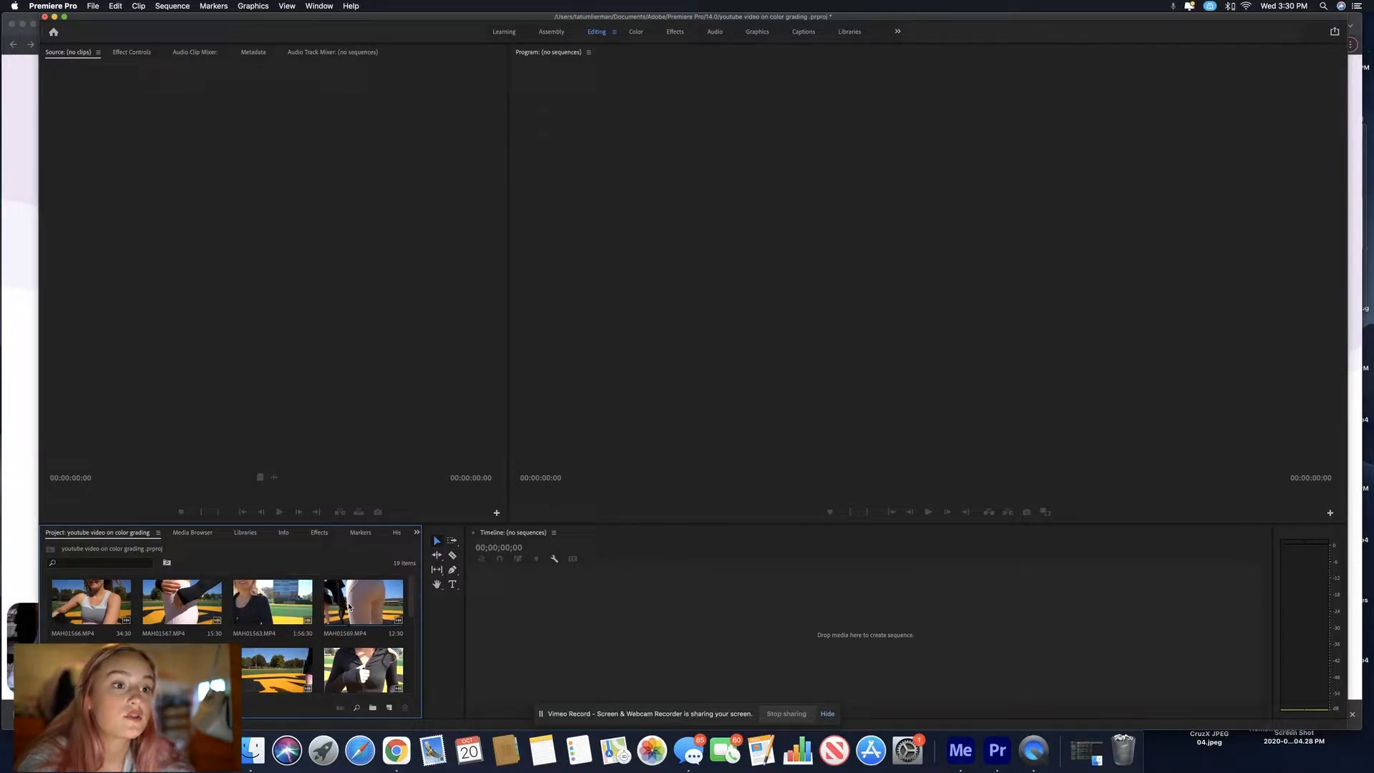
double_click(349, 607)
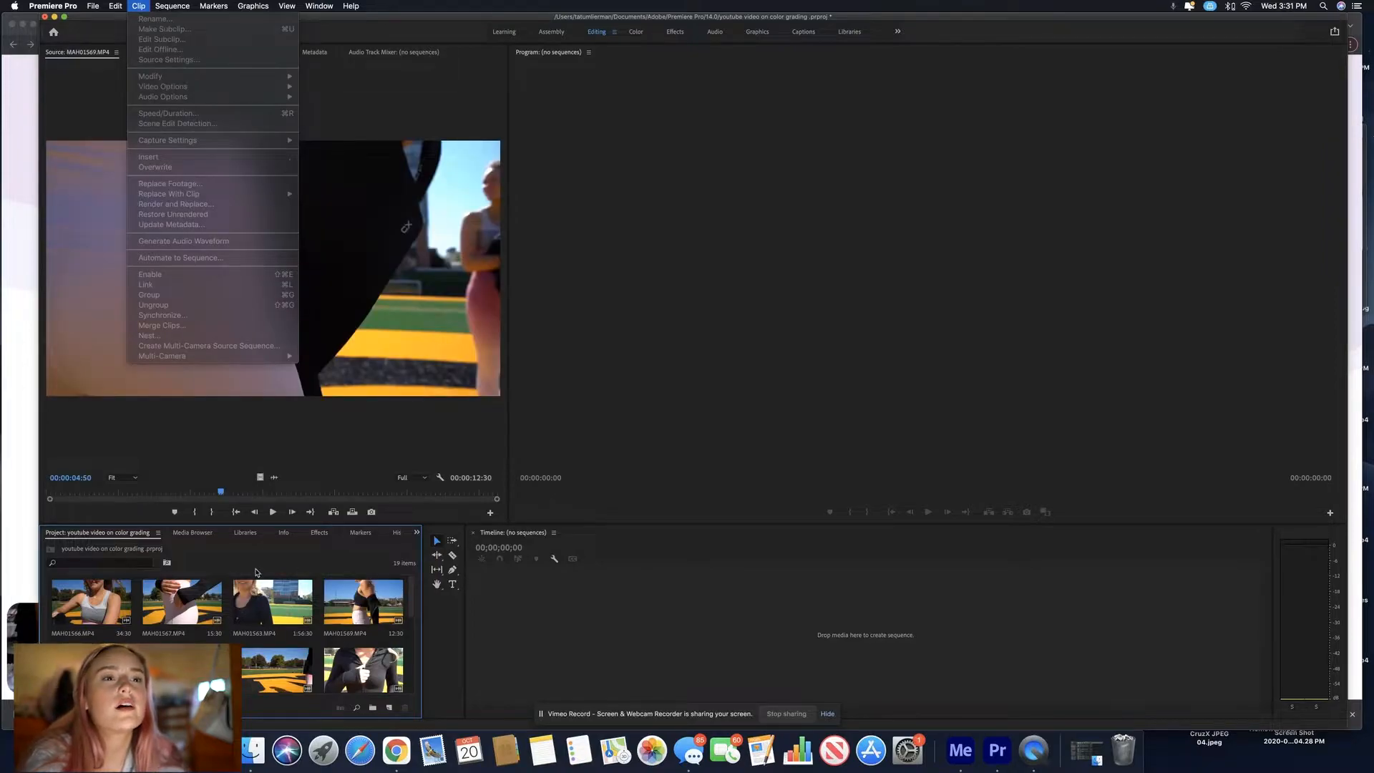
left_click_drag(221, 493, 139, 502)
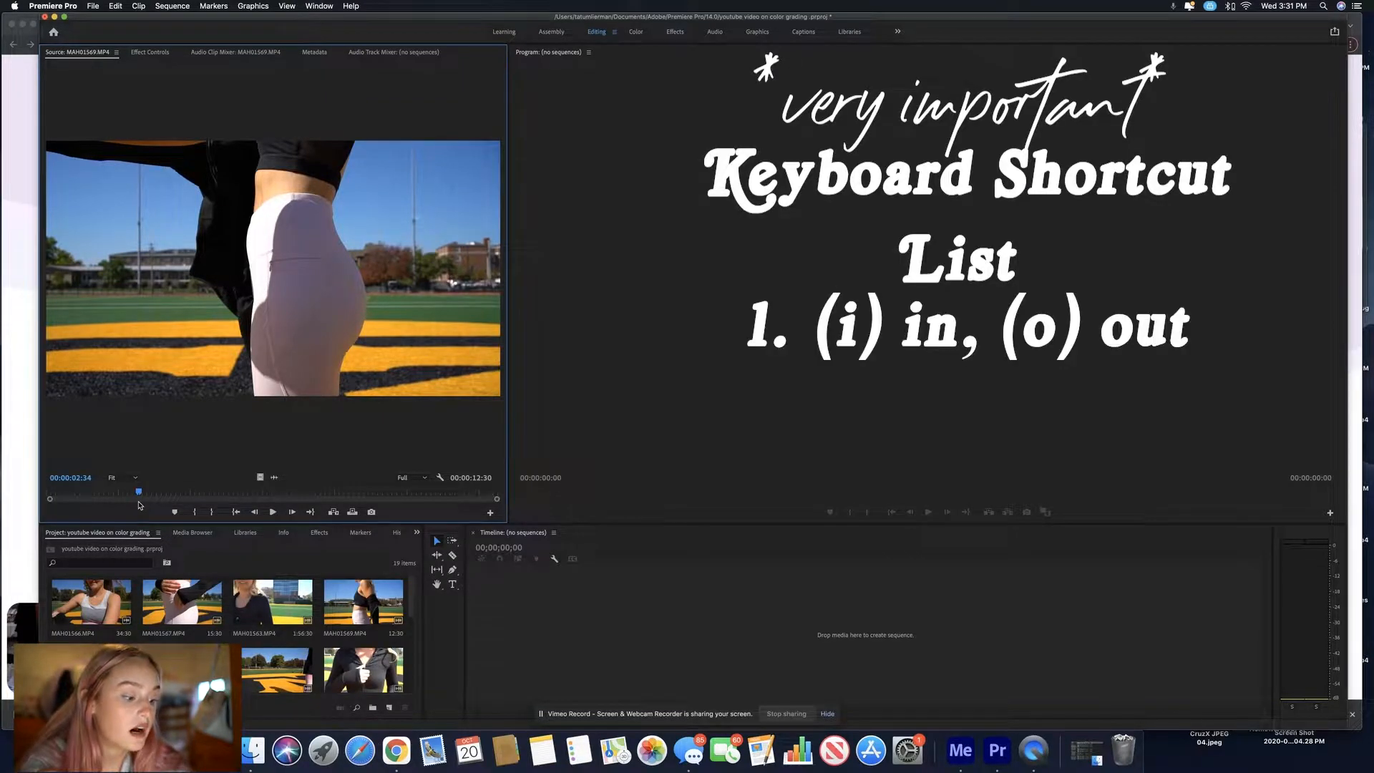
key("i")
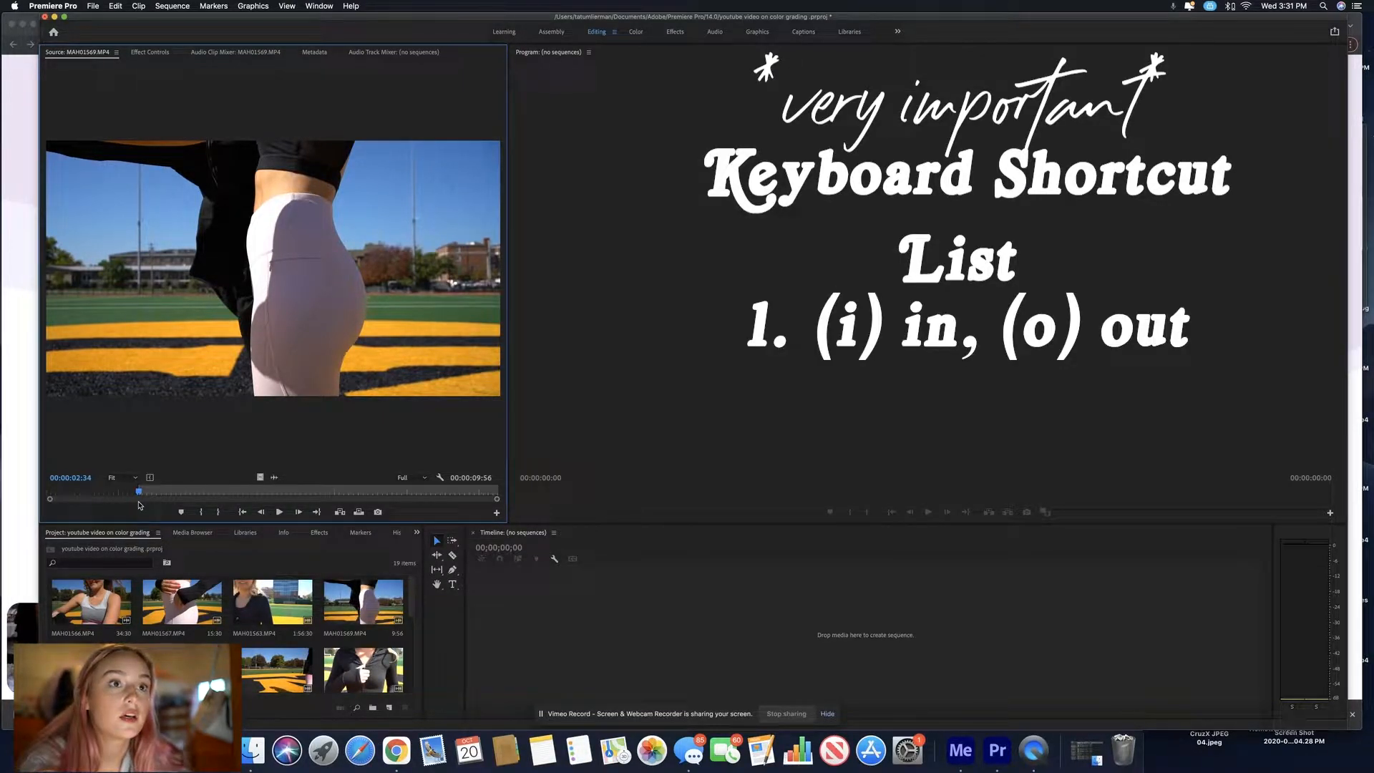
Mark the source clip's Out point at 00:00:06:14 and return the playhead to the In point.
key("space")
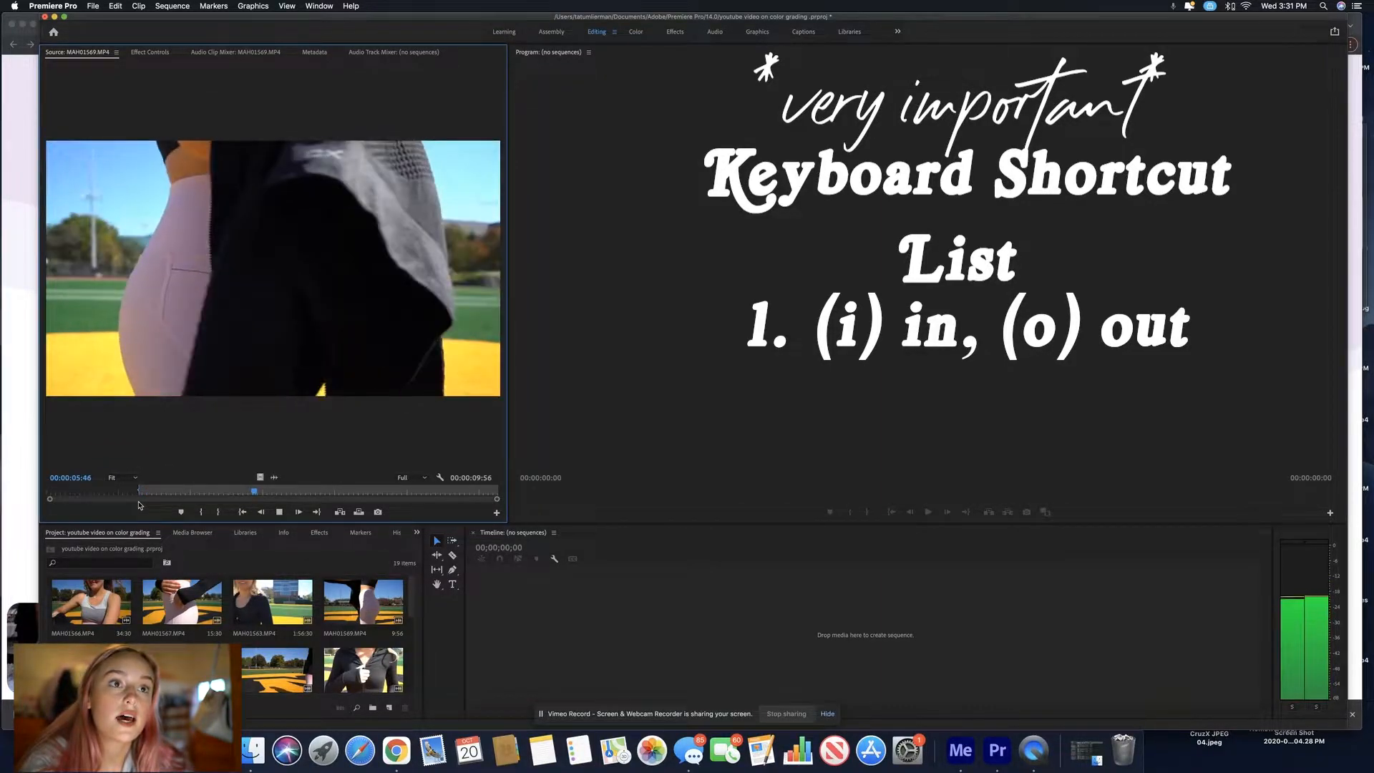
key("space")
key("o")
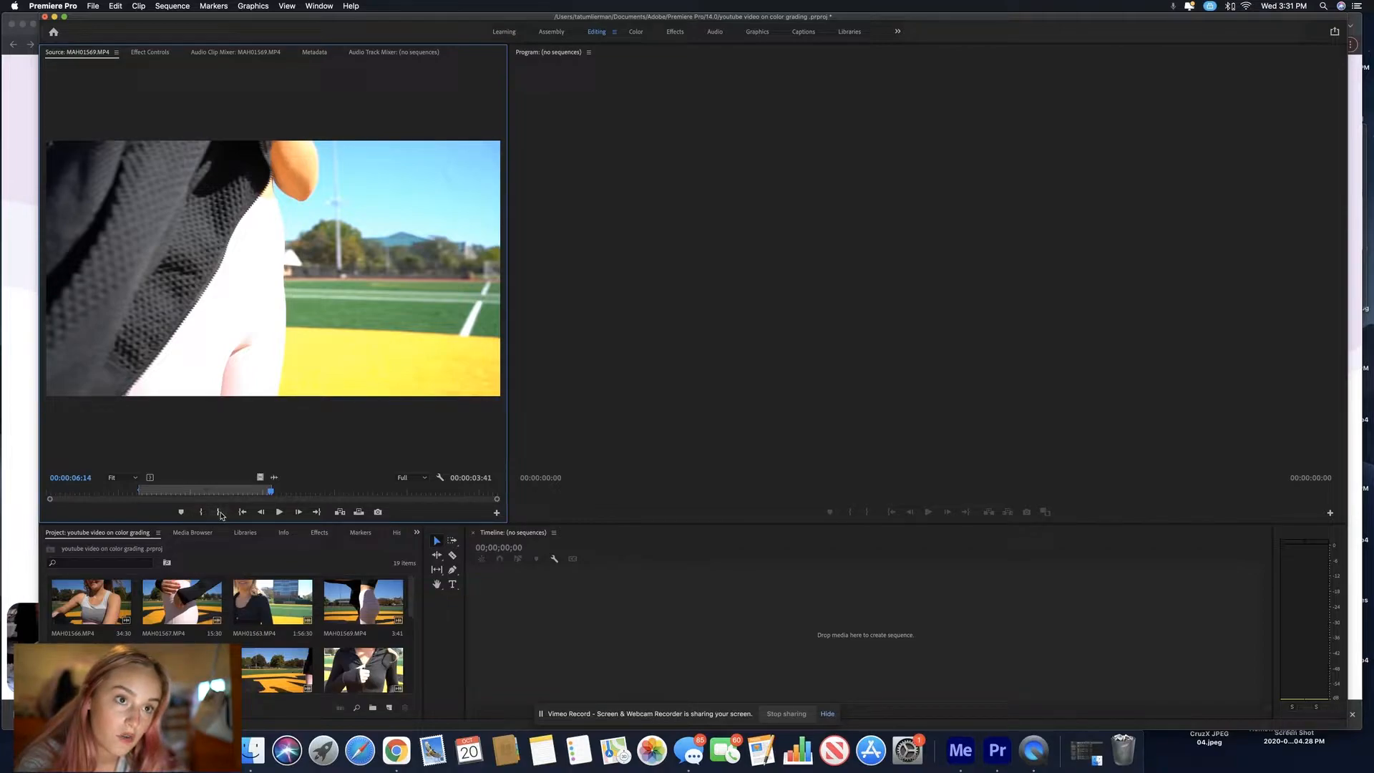
left_click(242, 511)
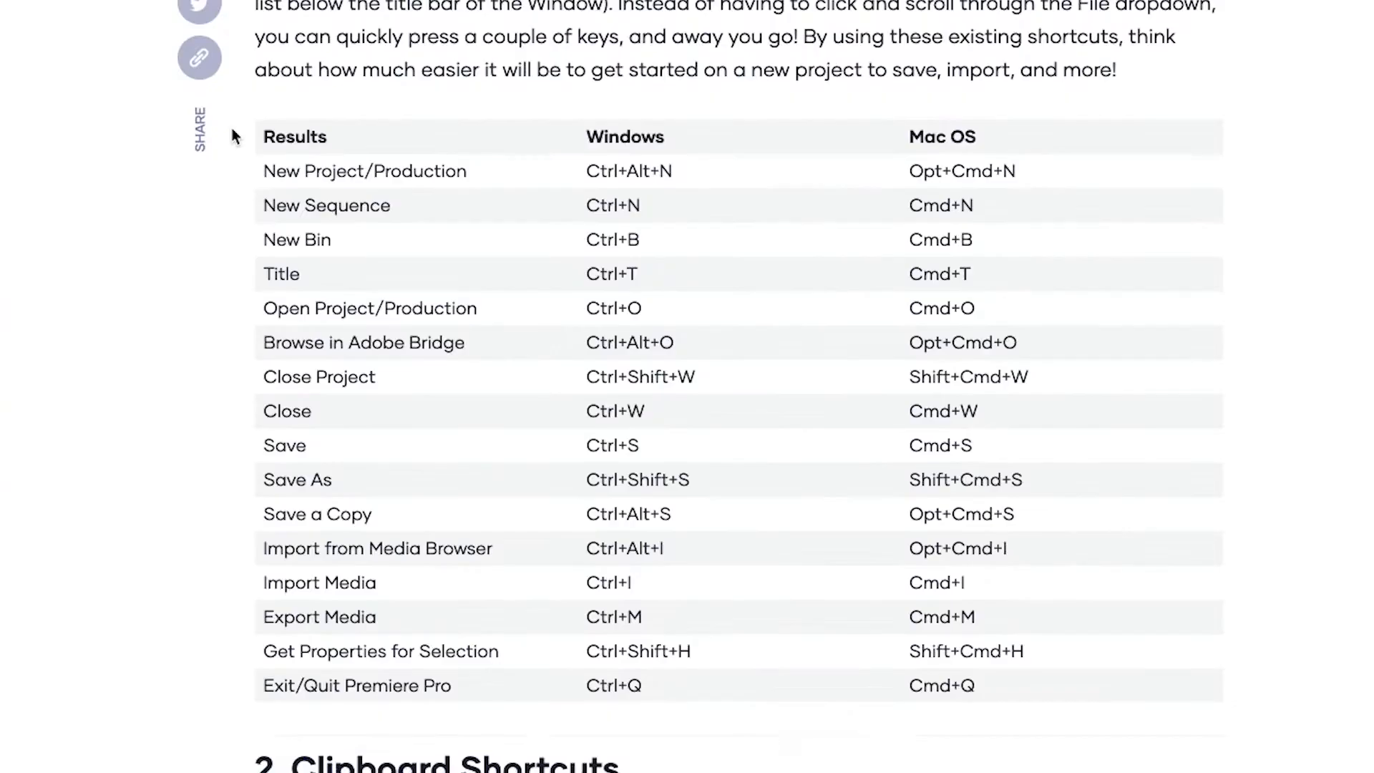
Examine the web page's lists of Premiere Pro project, clipboard and tool keyboard shortcuts, including the tool descriptions.
scroll(232, 136, "down", 9)
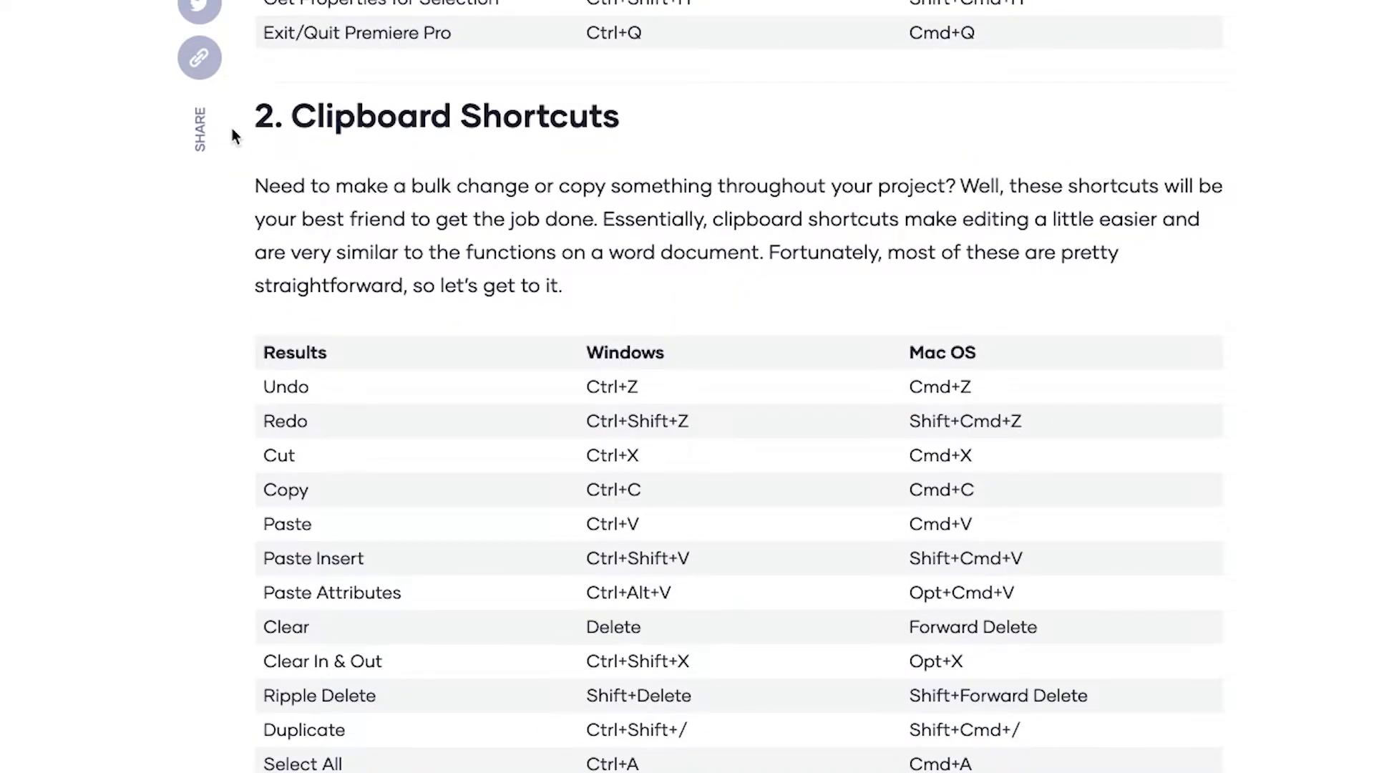
scroll(232, 136, "down", 2)
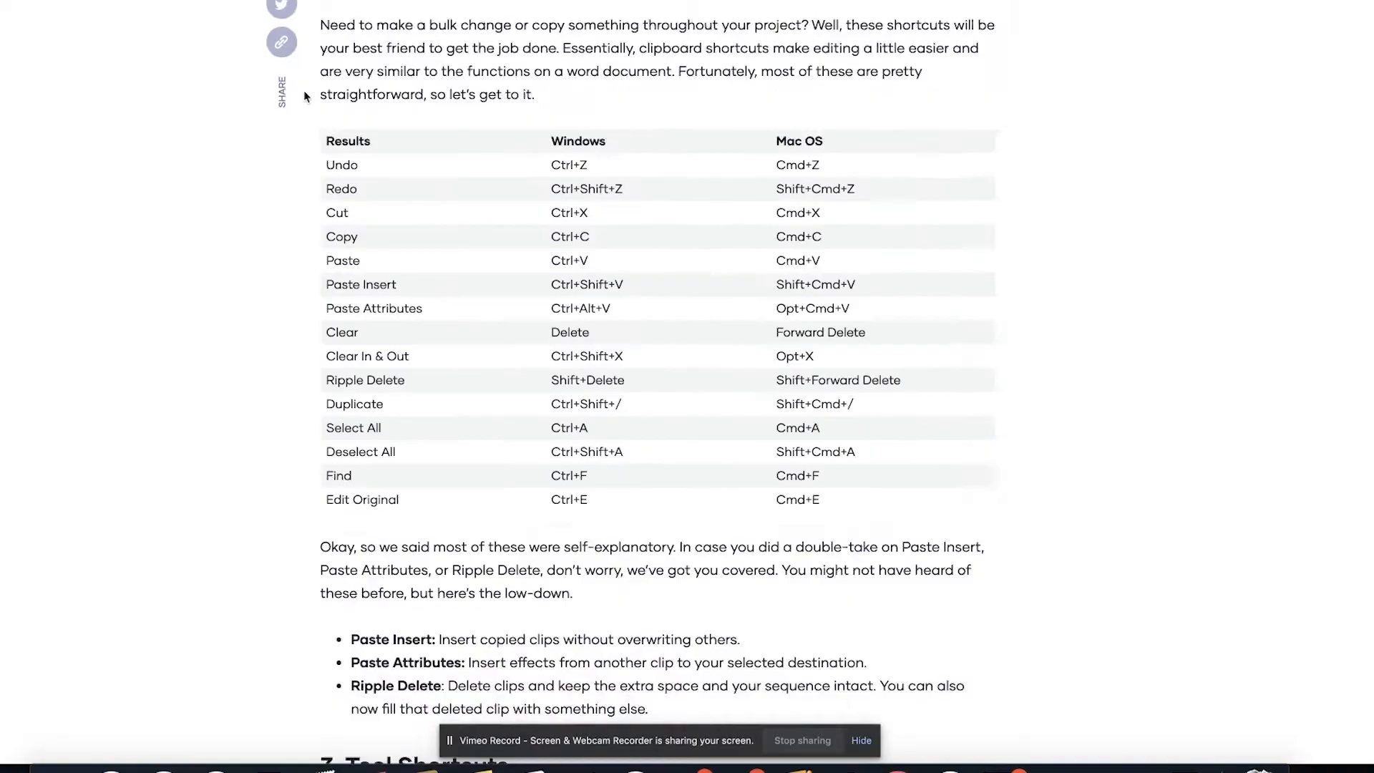
scroll(233, 133, "down", 5)
scroll(305, 93, "down", 7)
scroll(304, 93, "down", 1)
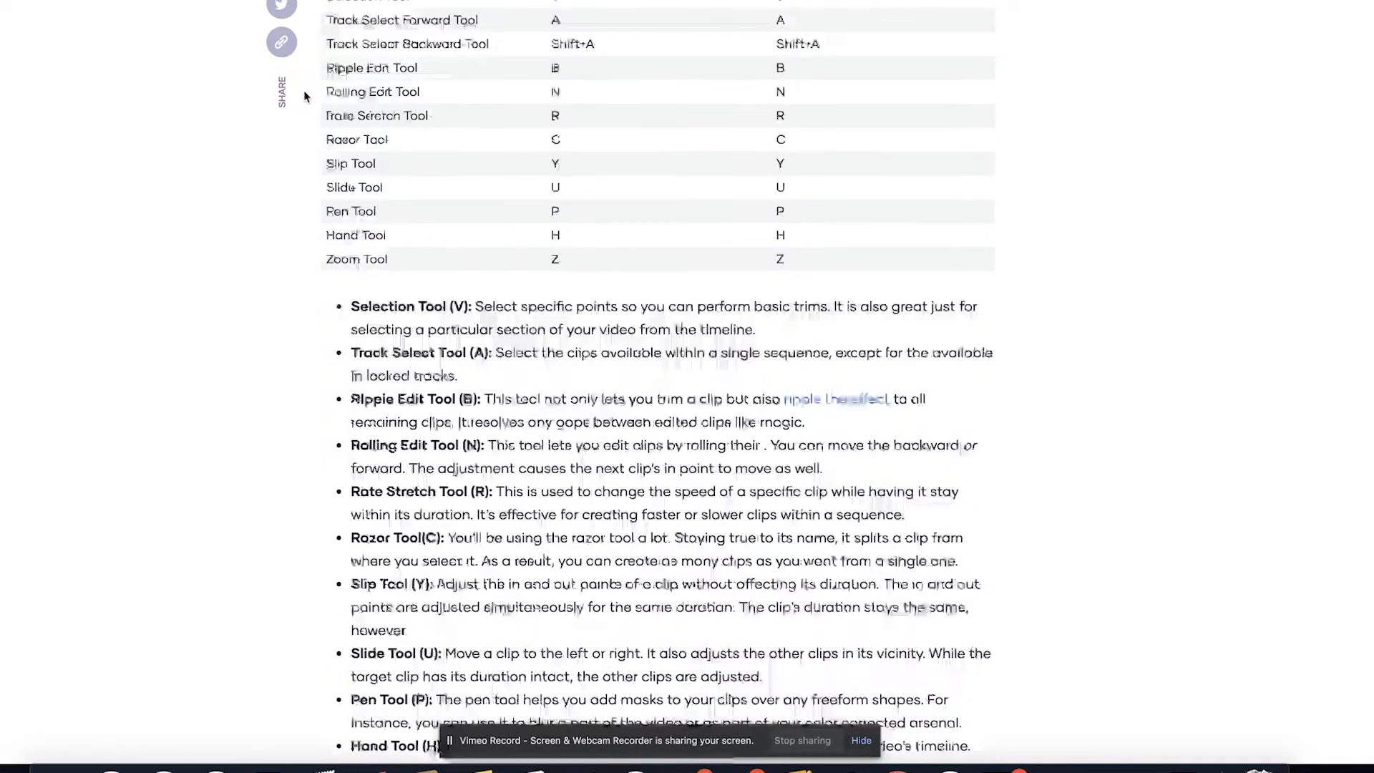
scroll(304, 95, "down", 4)
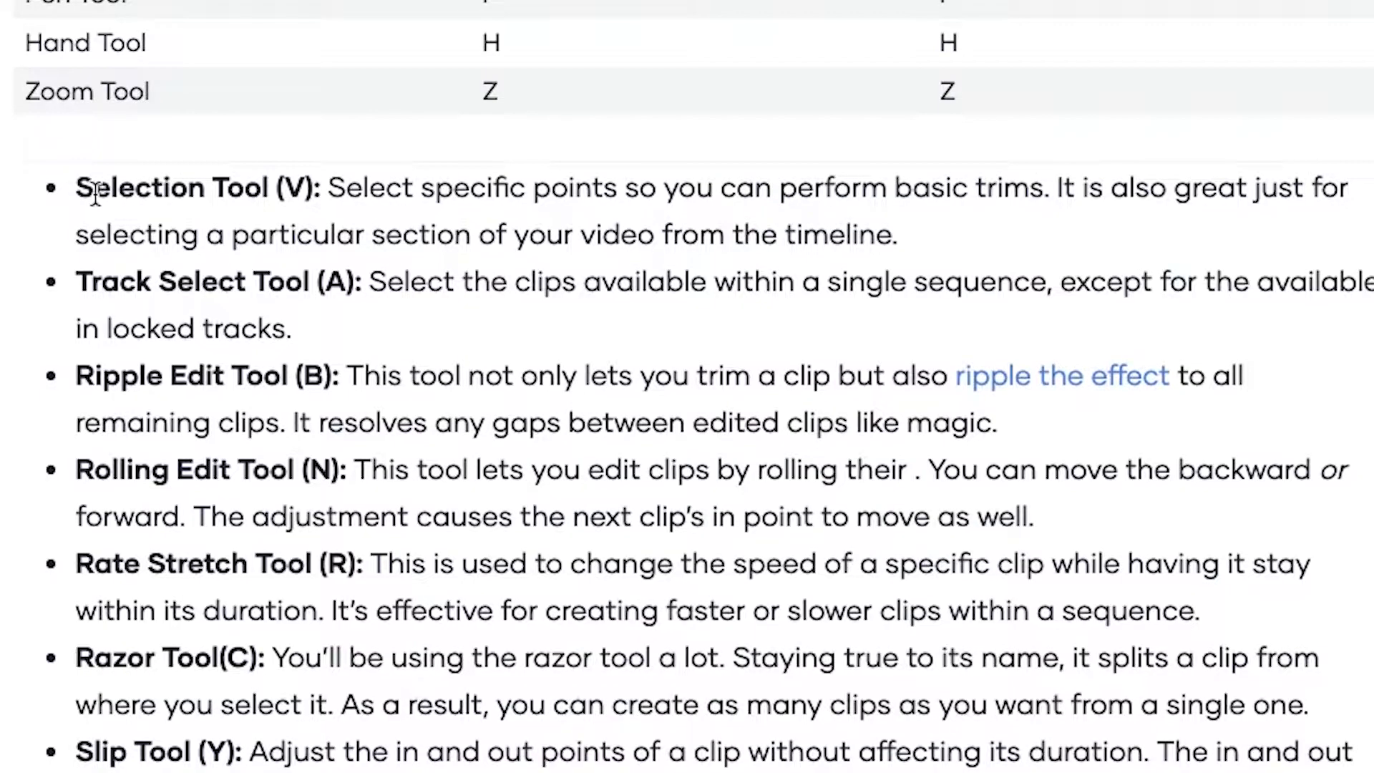
left_click_drag(353, 49, 629, 354)
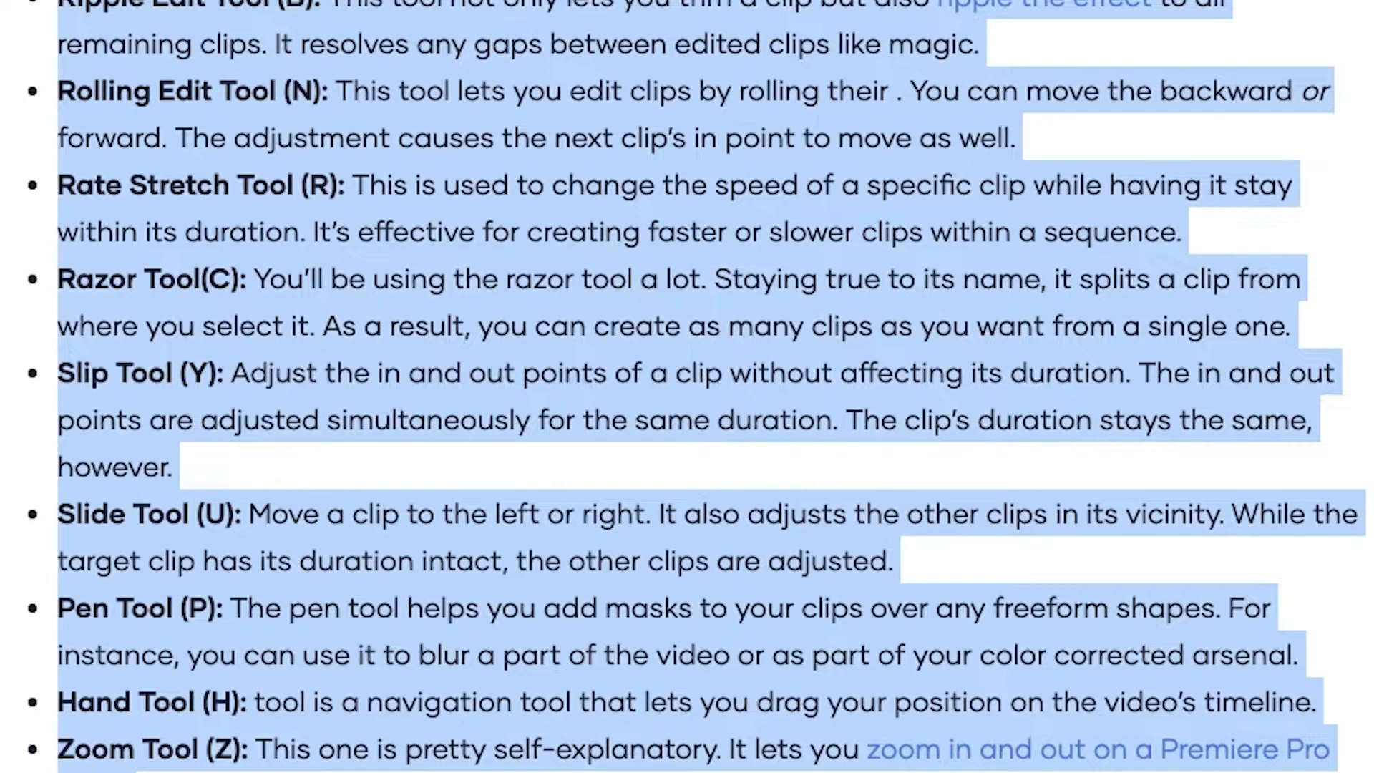
left_click(1015, 610)
scroll(1016, 610, "down", 5)
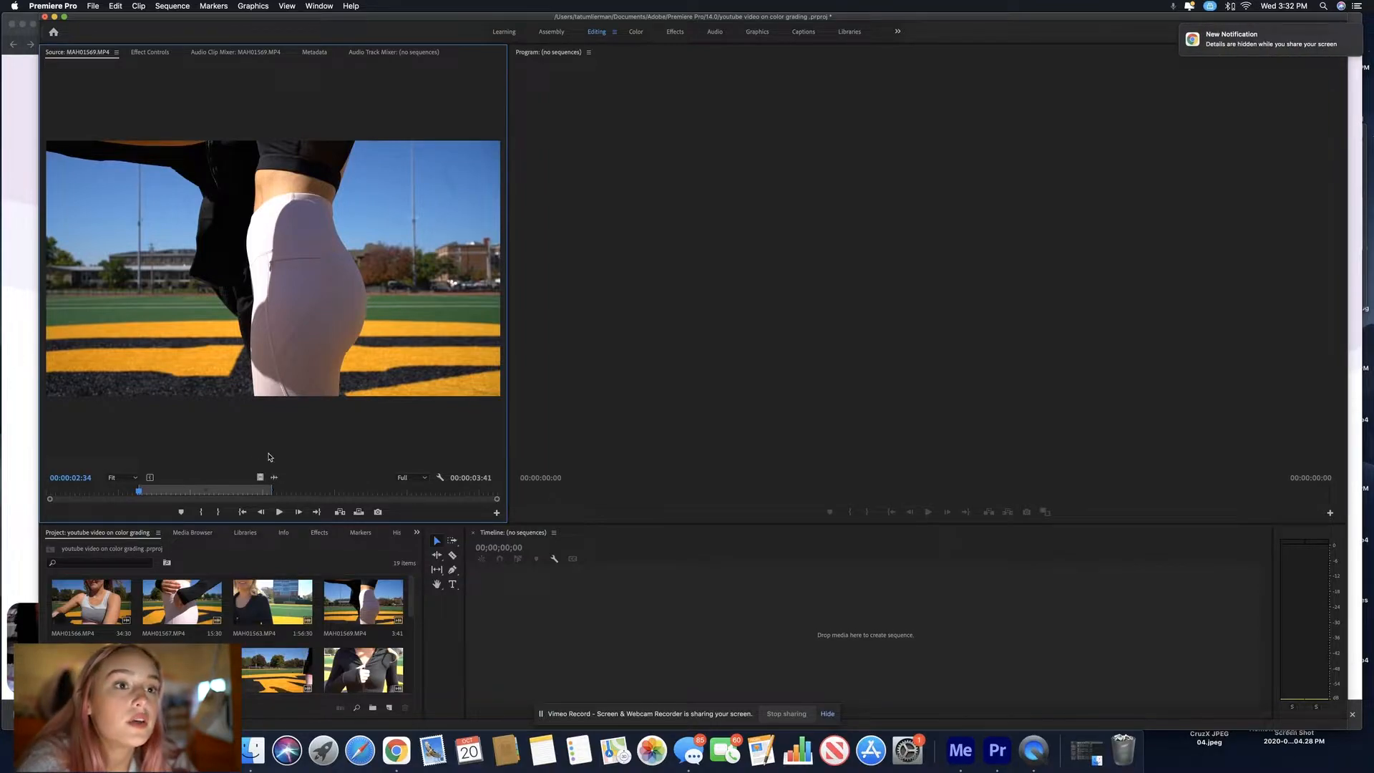
Create a sequence from the marked clip's audio only, and place its video only on track V1 at the sequence start.
left_click_drag(274, 479, 556, 663)
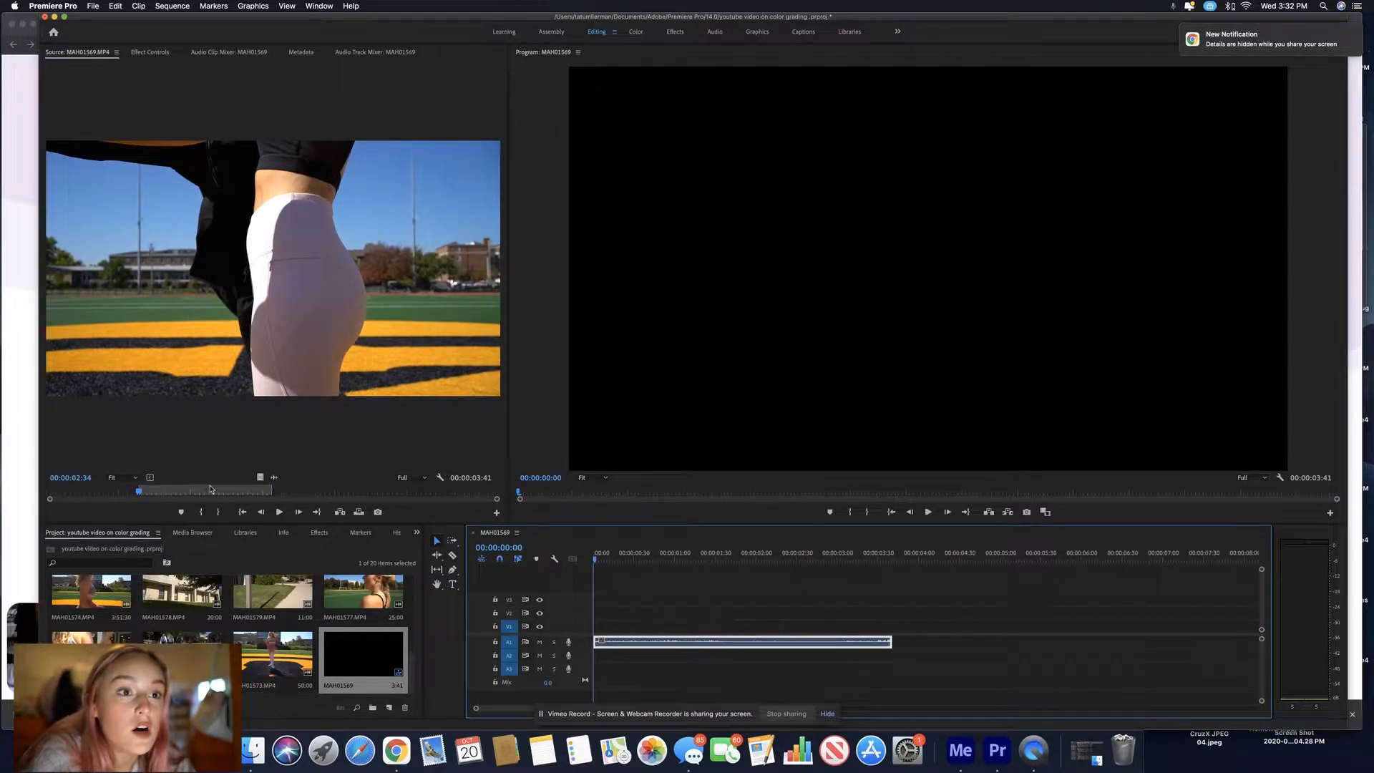
left_click_drag(259, 478, 601, 629)
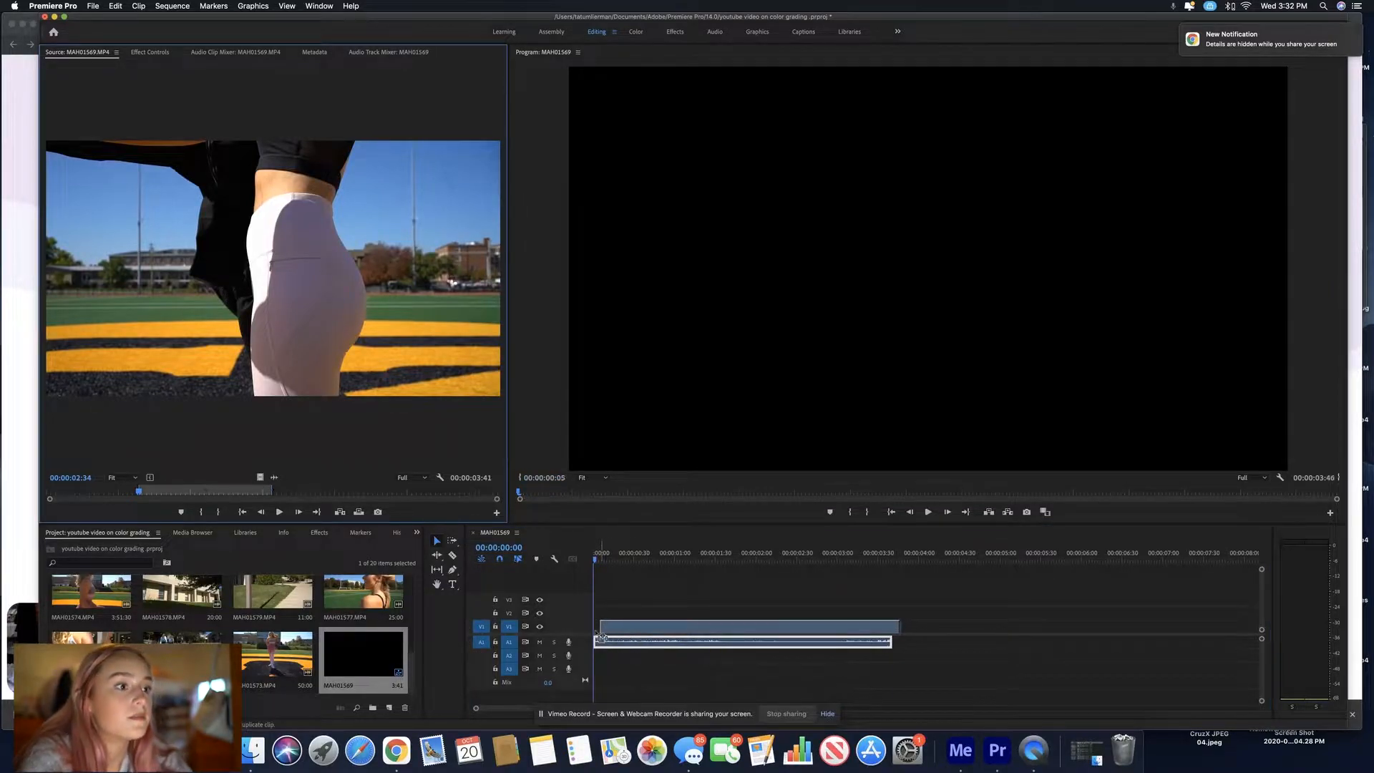
left_click_drag(601, 629, 595, 629)
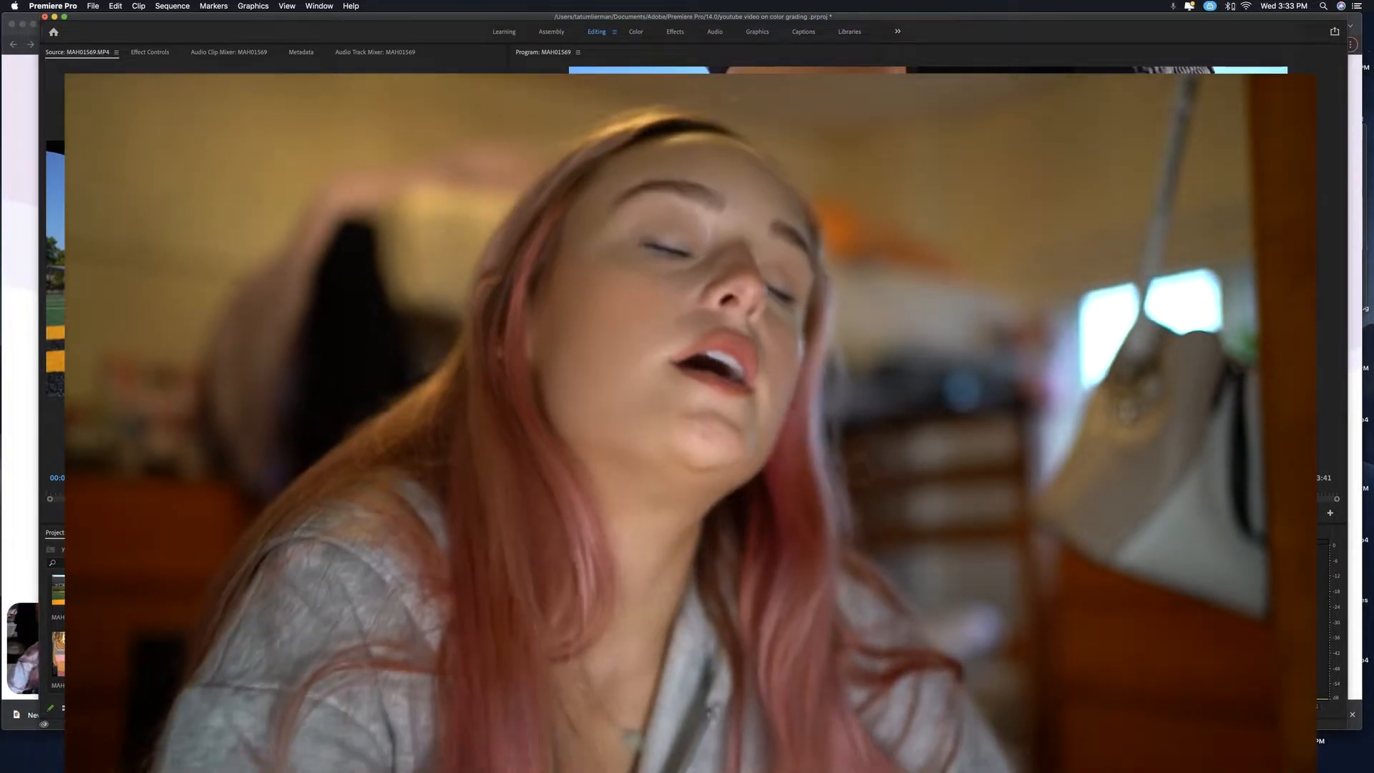
Add the marked clip with both video and audio to V1 and A1 at about 00:00:04:00, and play it from 00:00:04:10.
scroll(735, 636, "right", 3)
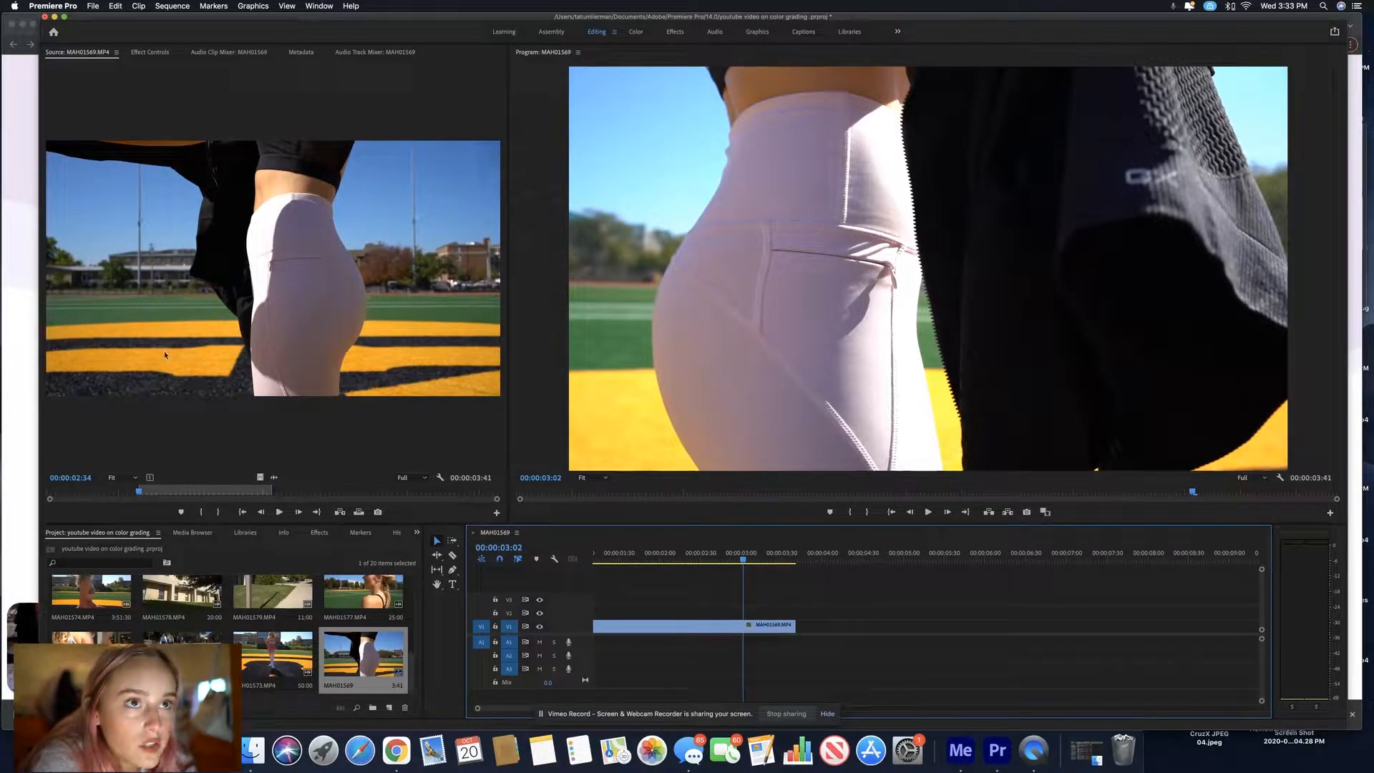
left_click_drag(255, 259, 821, 627)
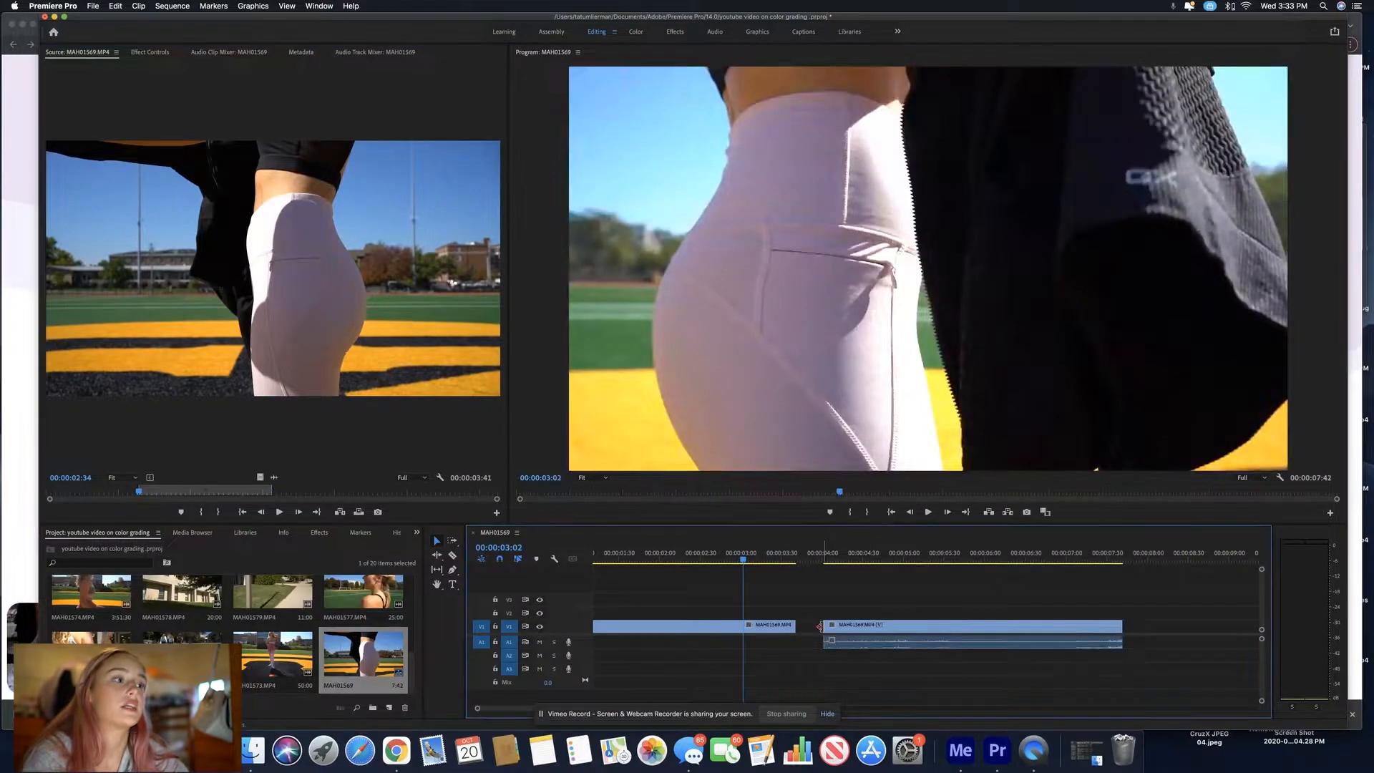
left_click(836, 555)
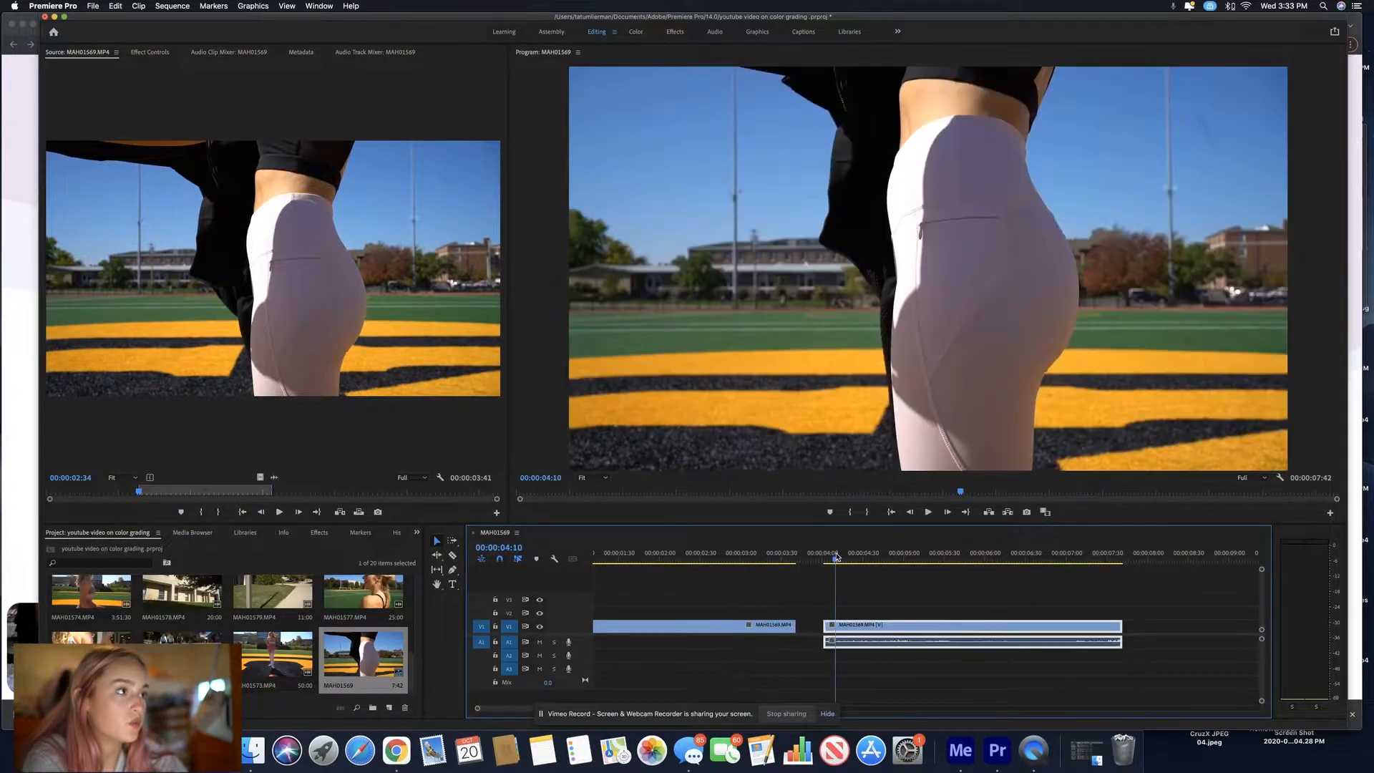
key("space")
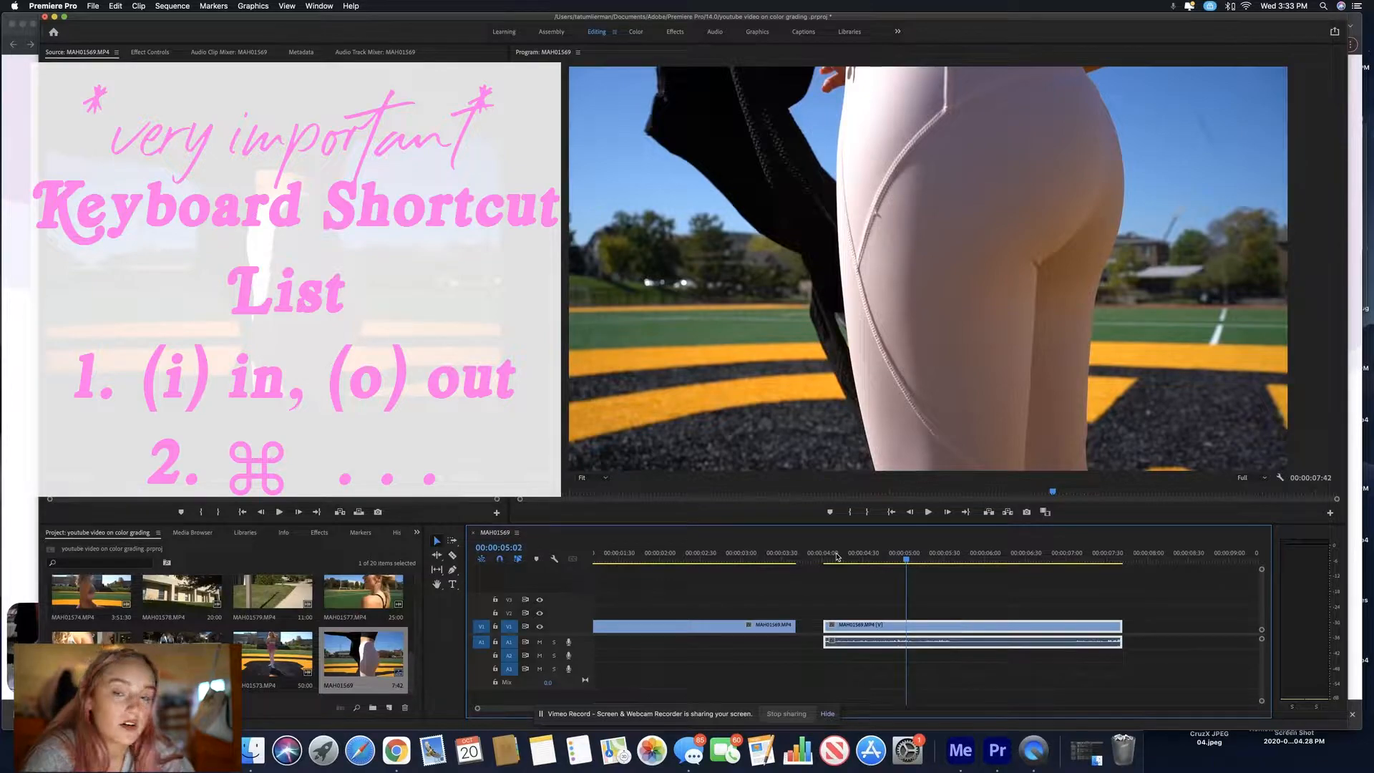
Unlink the second clip's audio from its video and delete both parts from the timeline.
key("super+l")
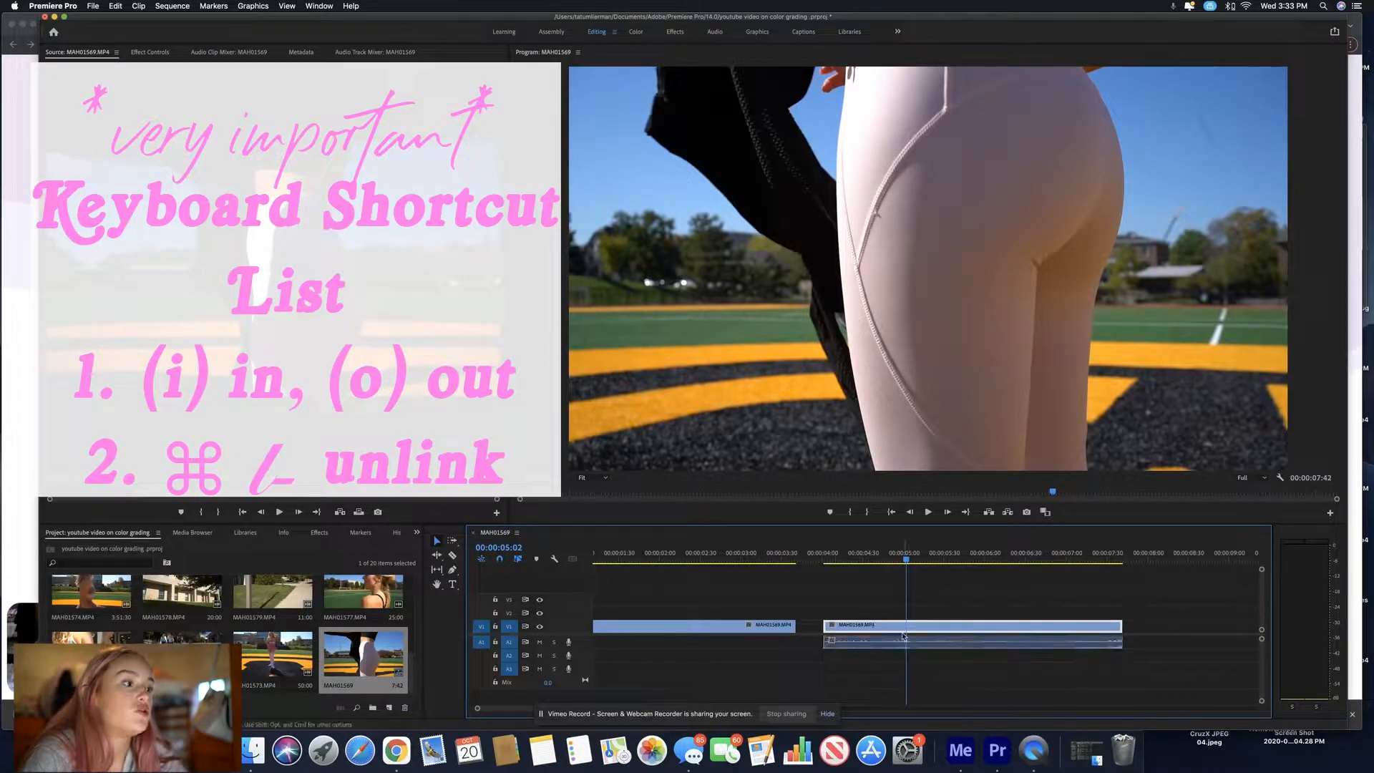
left_click(884, 644)
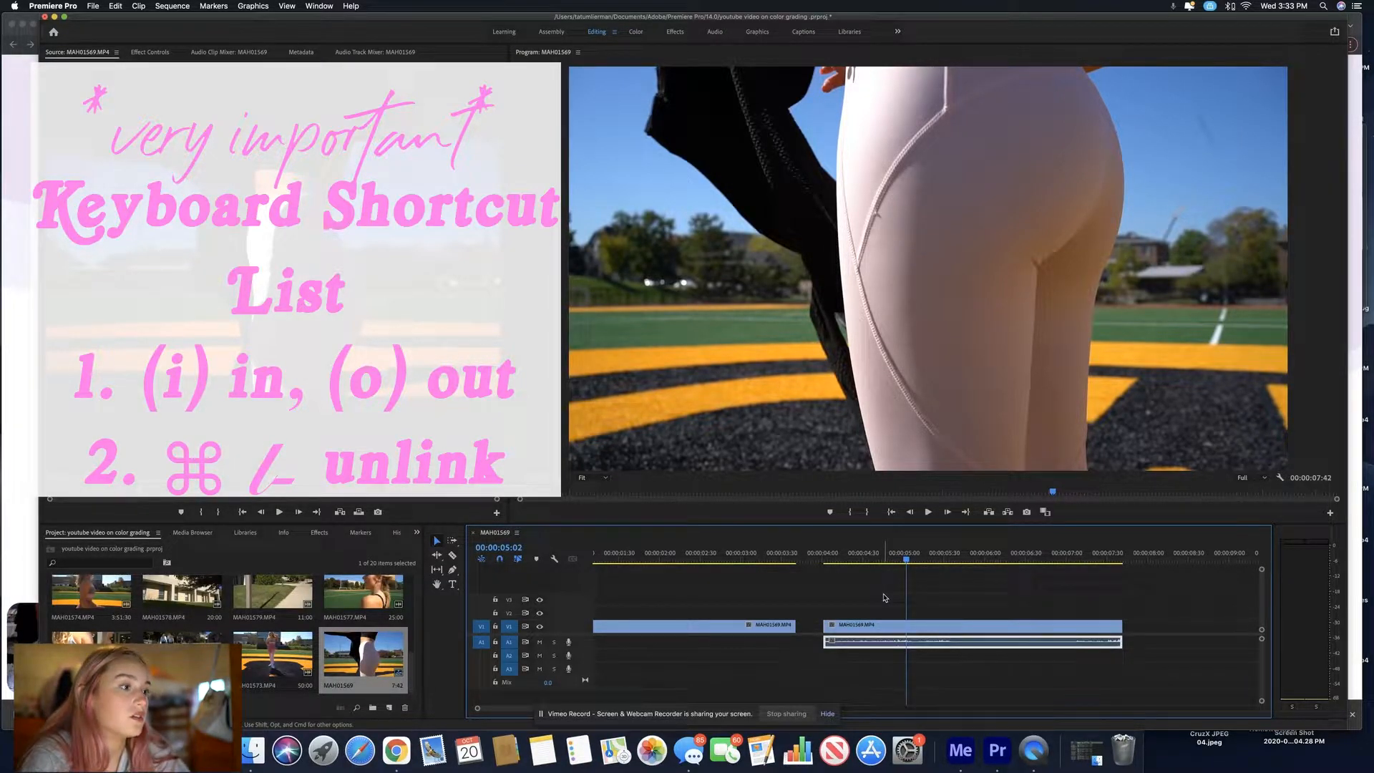
key("Delete")
left_click(863, 630)
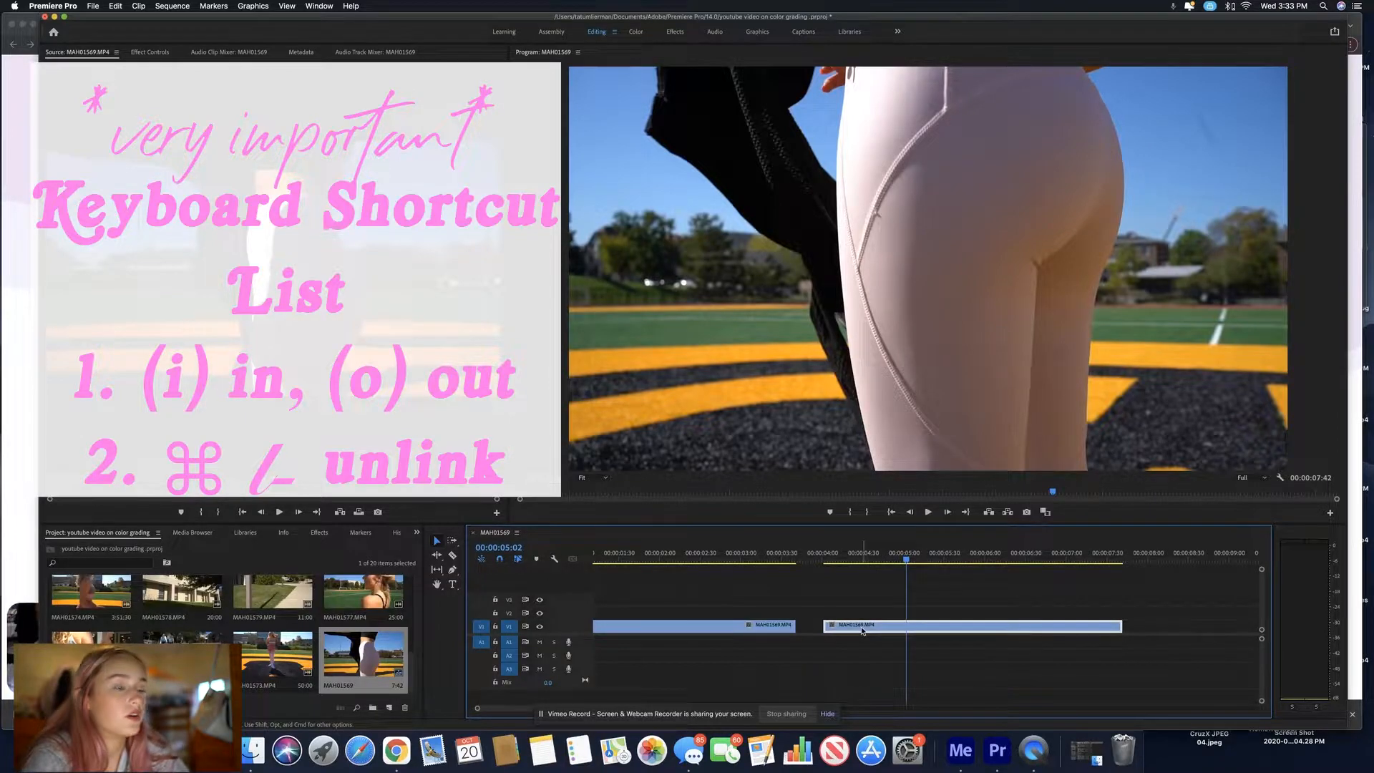
key("Delete")
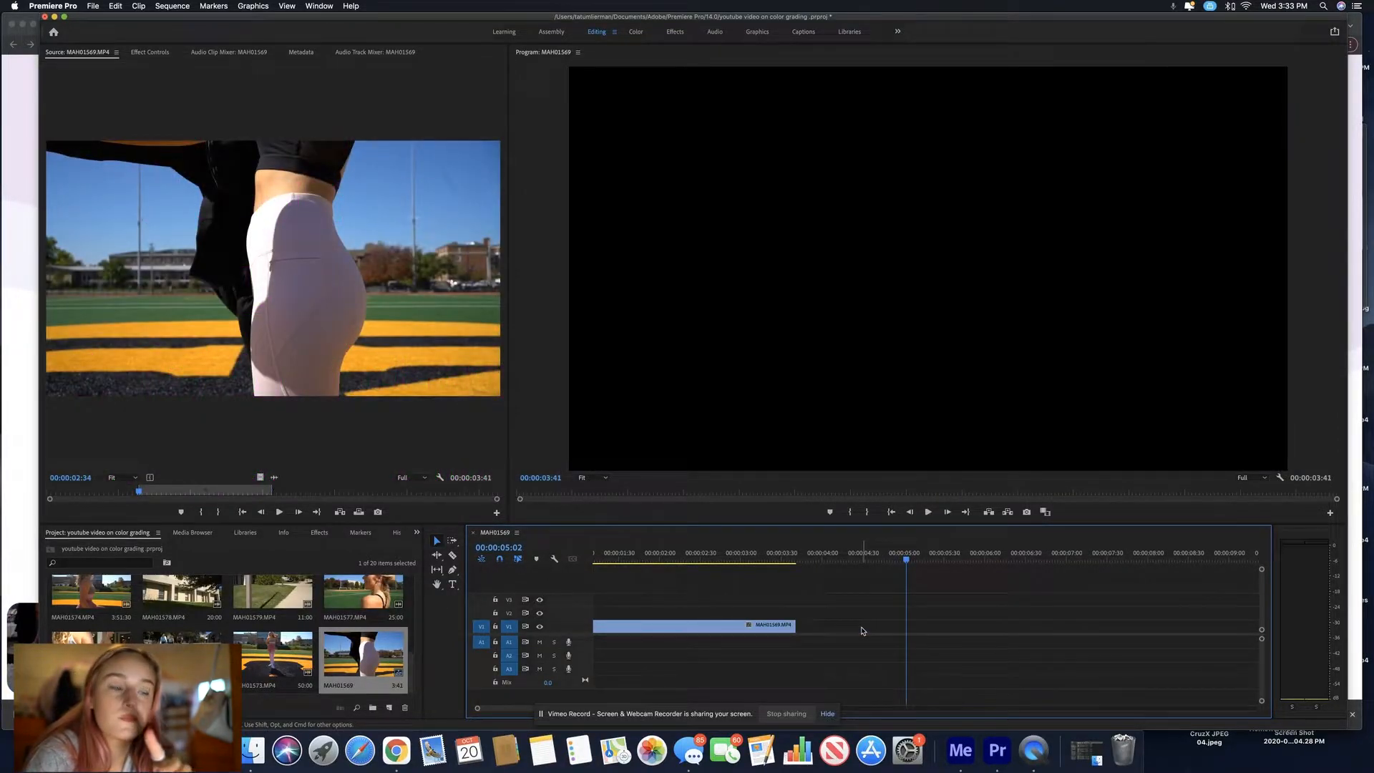
Play the sequence from its beginning and stop the playhead at 00:00:00:38.
key("Home")
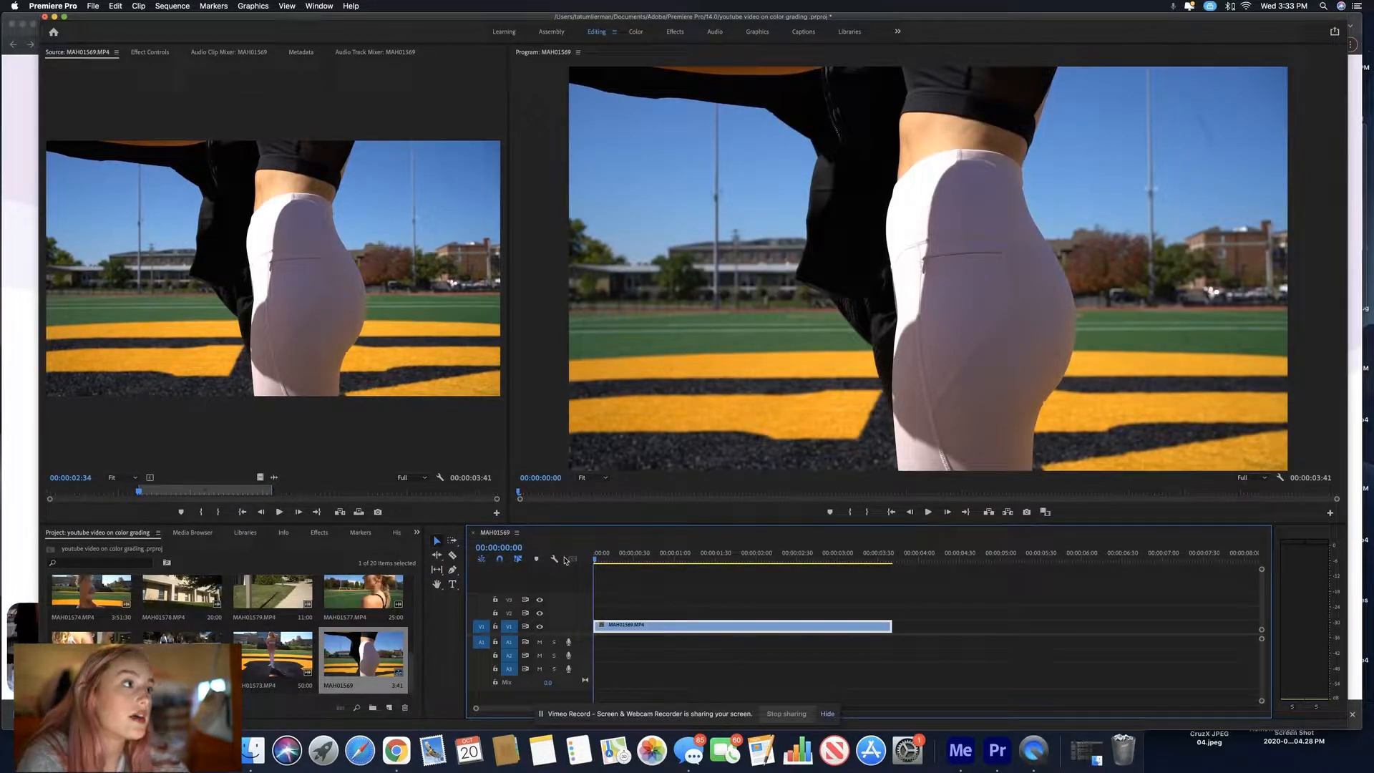
key("space")
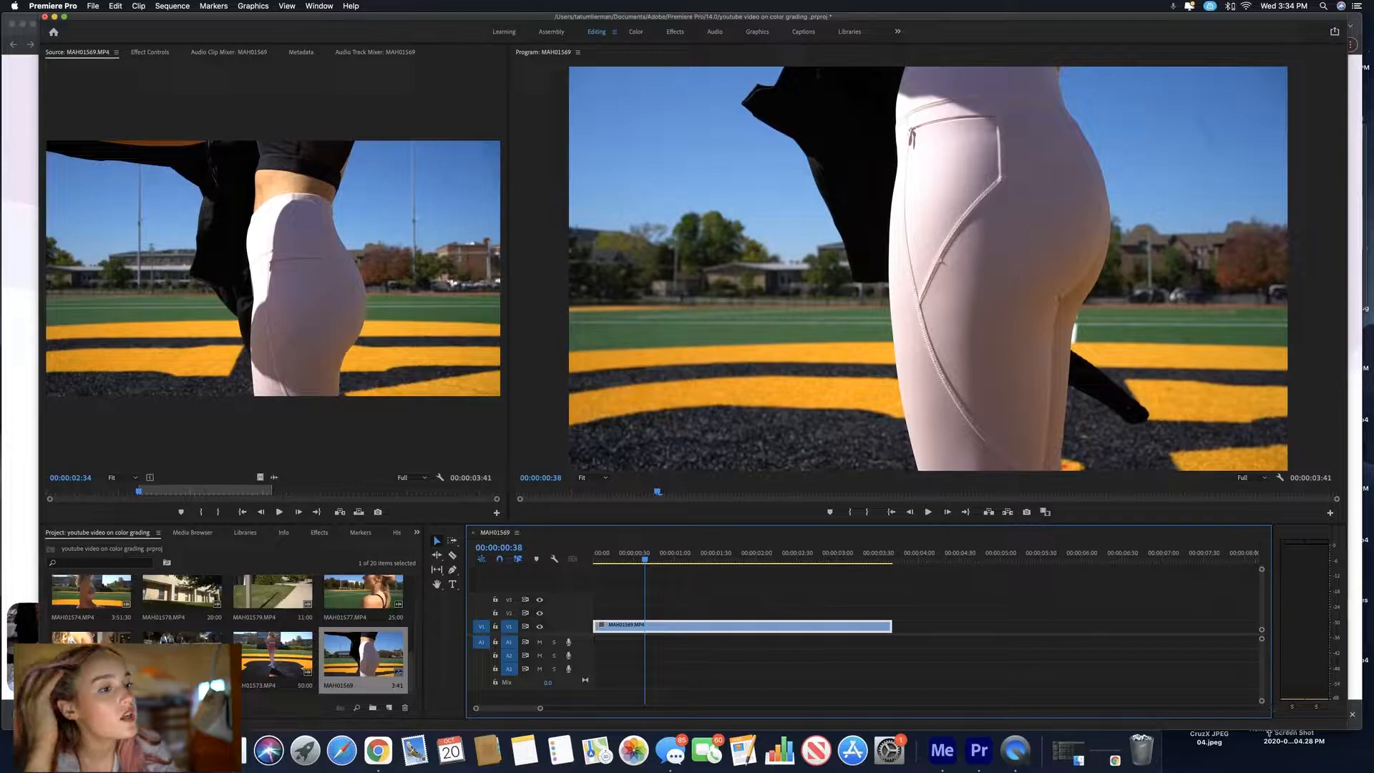
left_click_drag(540, 708, 613, 698)
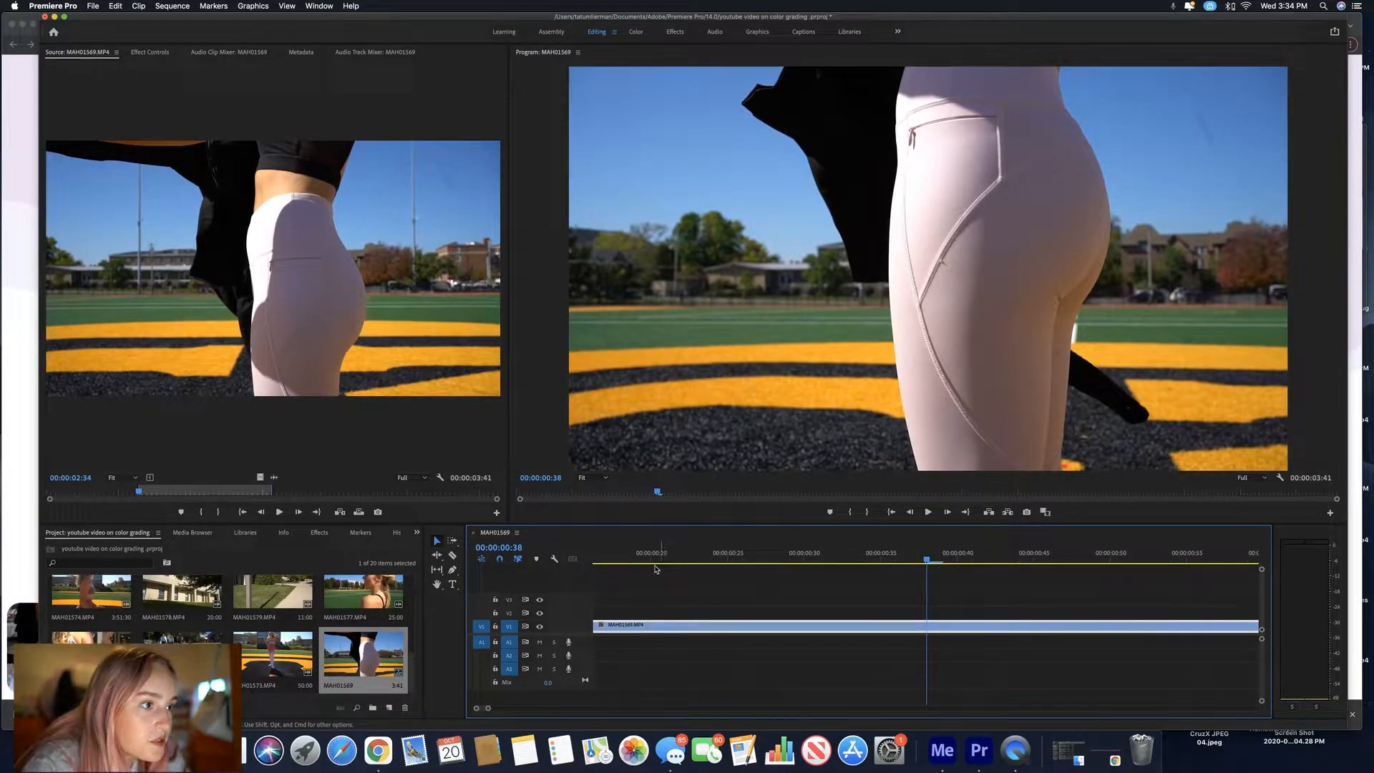
Play the sequence from its beginning, stop at 00:00:03:06, and split the V1 clip there with the Razor tool.
left_click_drag(673, 564, 700, 565)
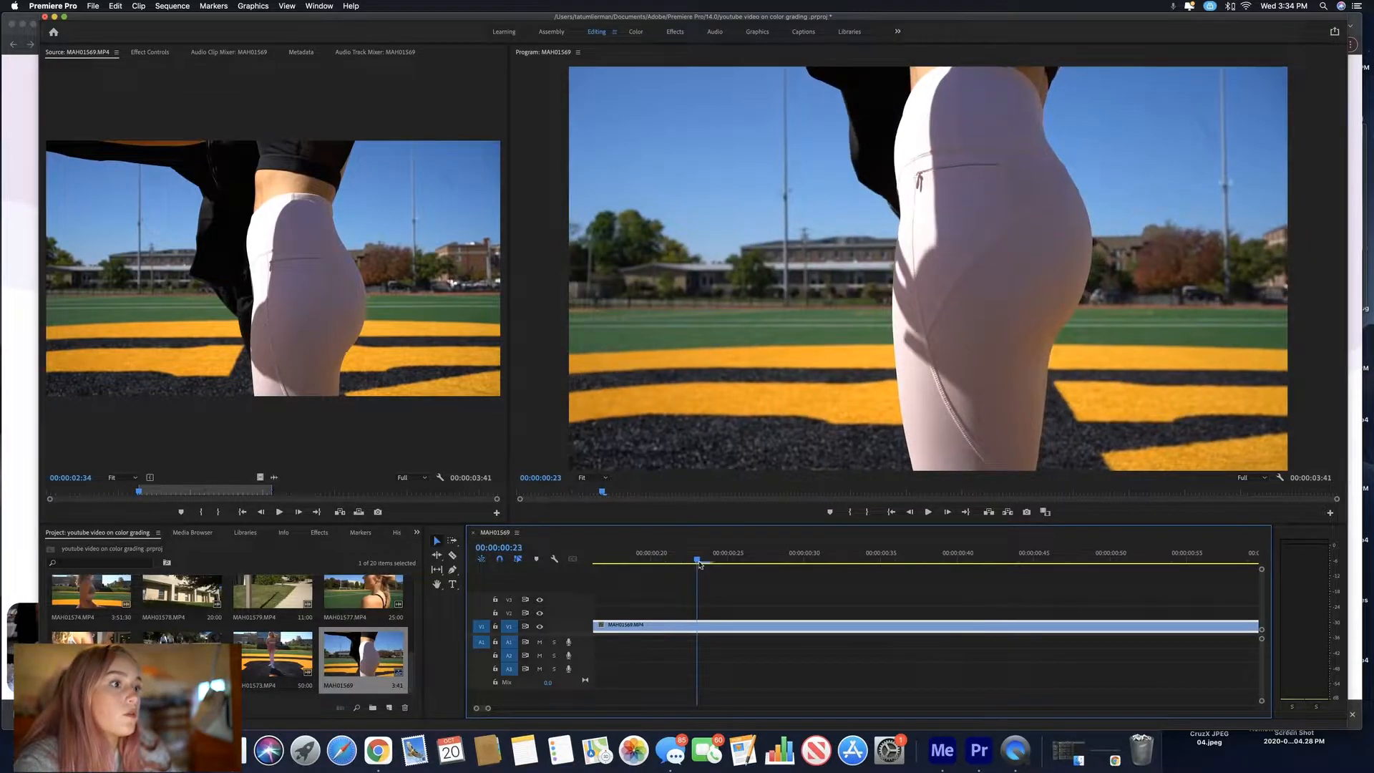
key("Home")
left_click_drag(489, 710, 539, 716)
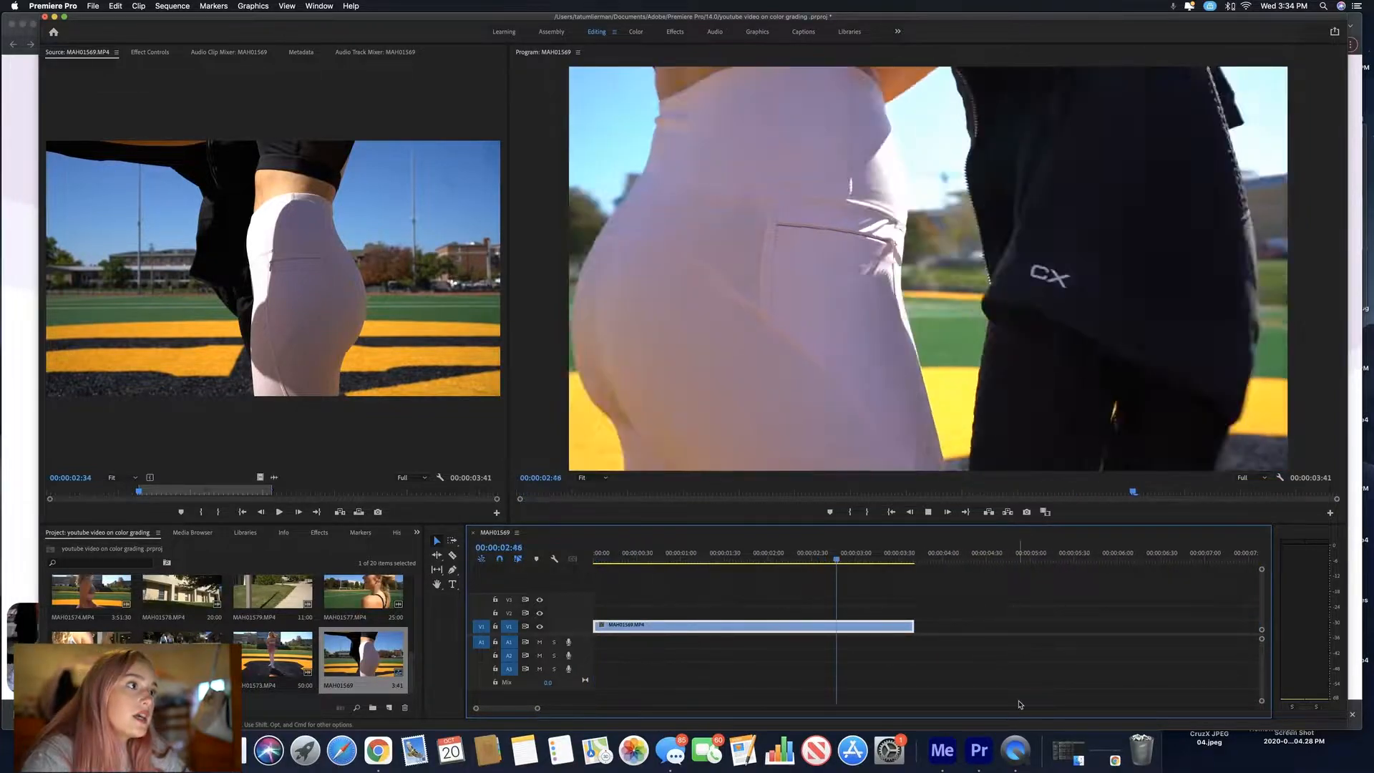
key("space")
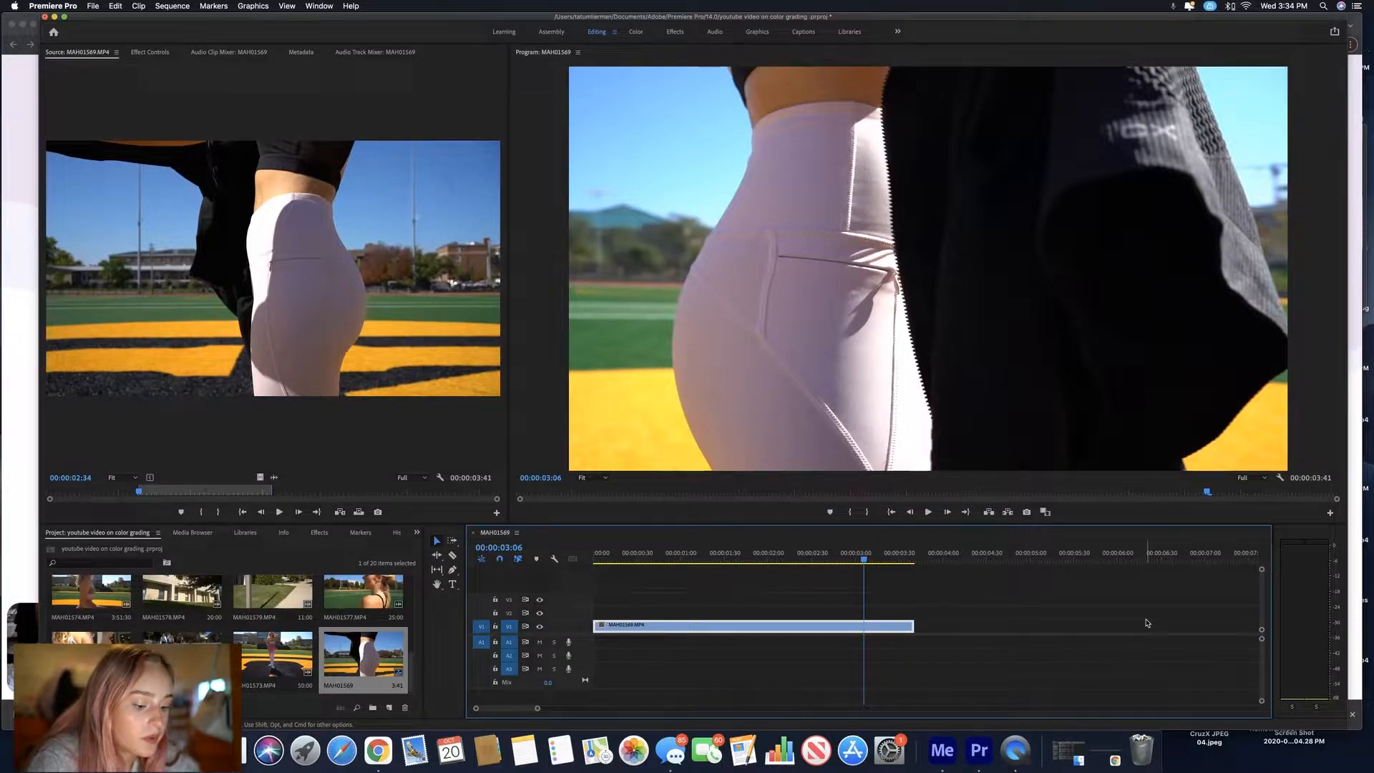
key("c")
left_click(866, 626)
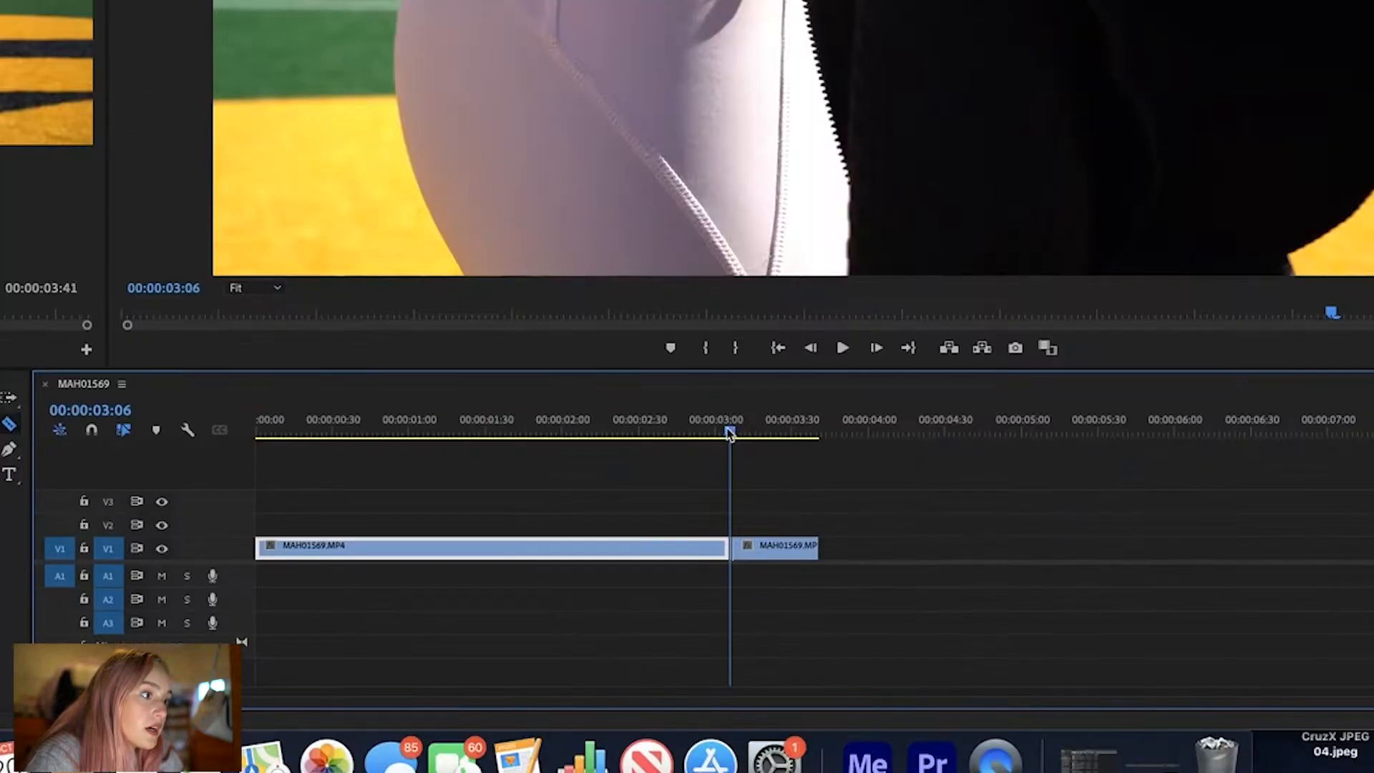
Switch back to the Selection tool, place the playhead at 00:00:03:08, and delete the short V1 piece after the cut.
key("Left")
key("Left")
key("Left")
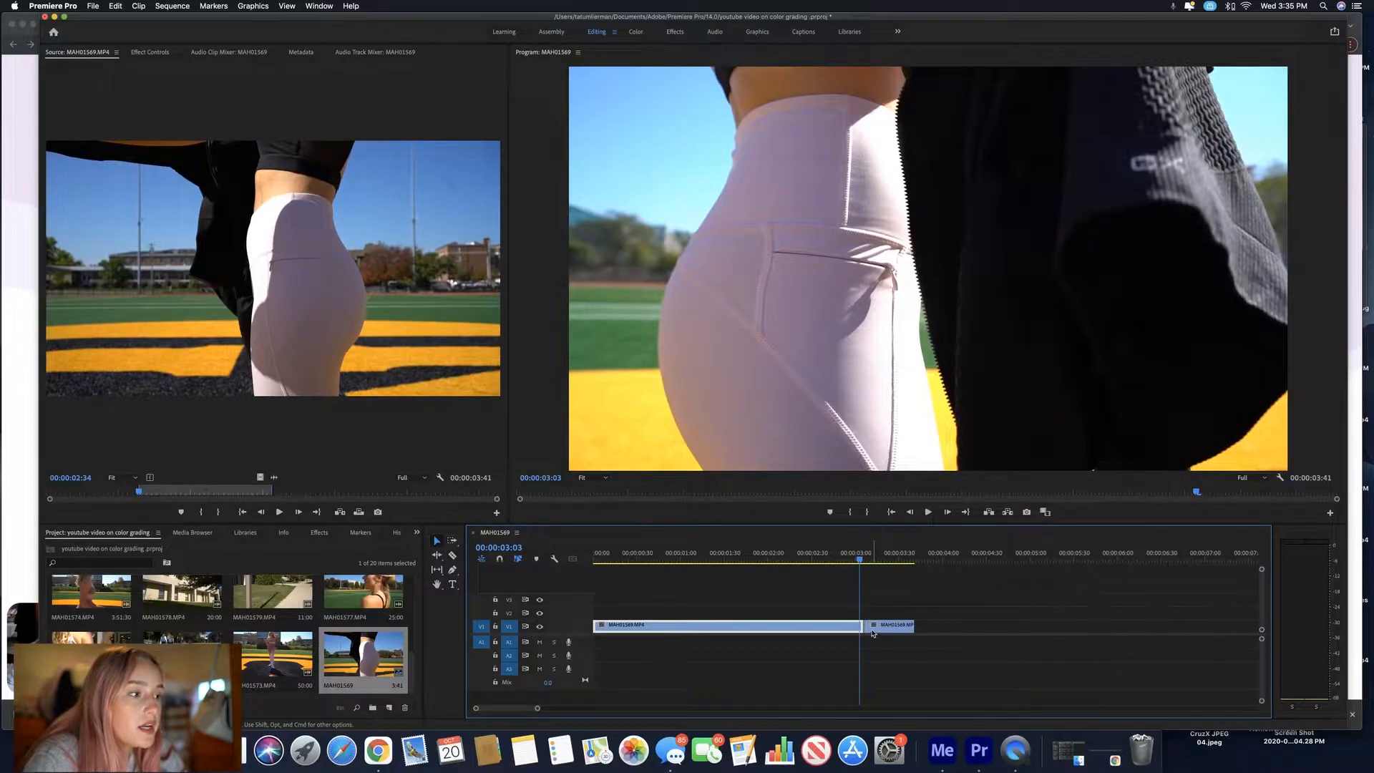
key("c")
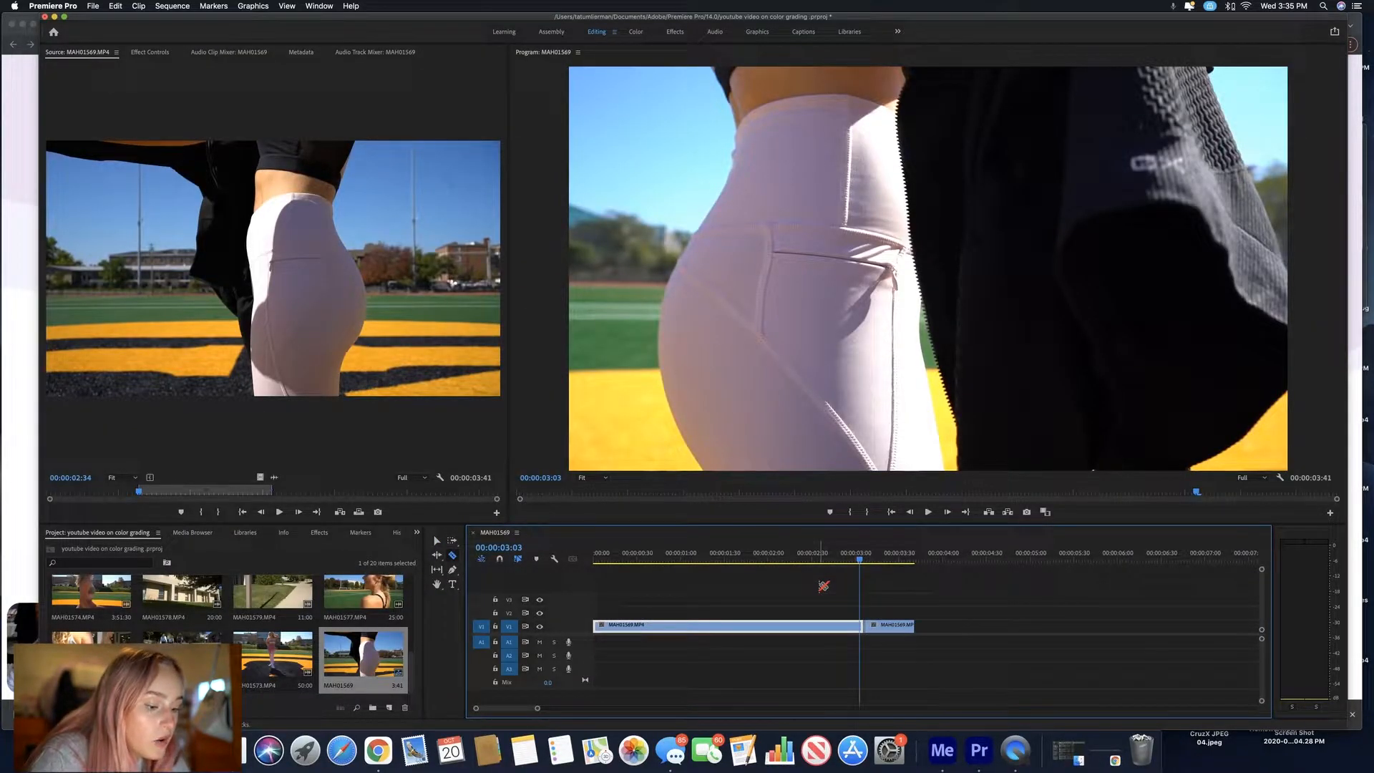
key("v")
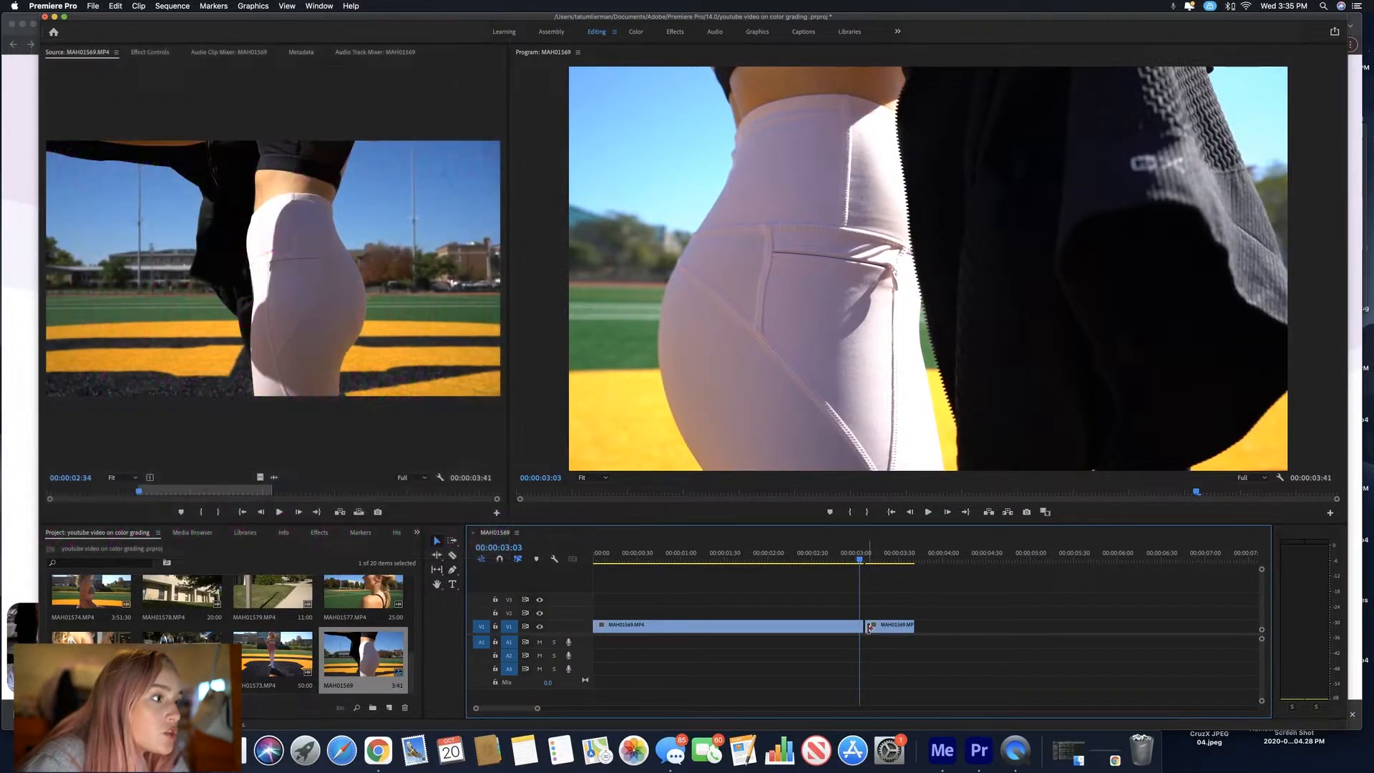
left_click(865, 562)
left_click_drag(865, 561, 868, 562)
left_click(882, 627)
key("Delete")
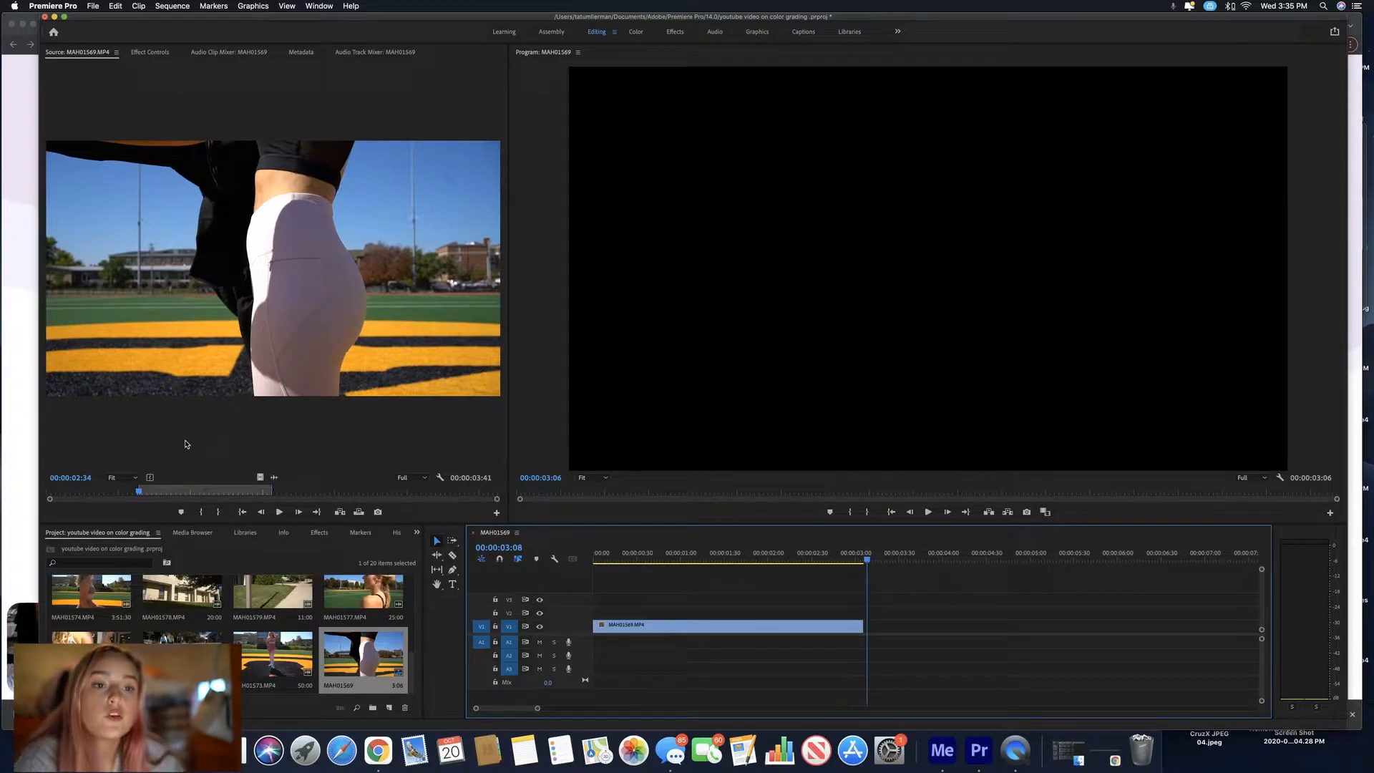
Mark MAH01570.MP4 from 00:00:33:01 to 00:00:33:52 and place its video only on V1, directly after the first clip.
scroll(235, 634, "down", 3)
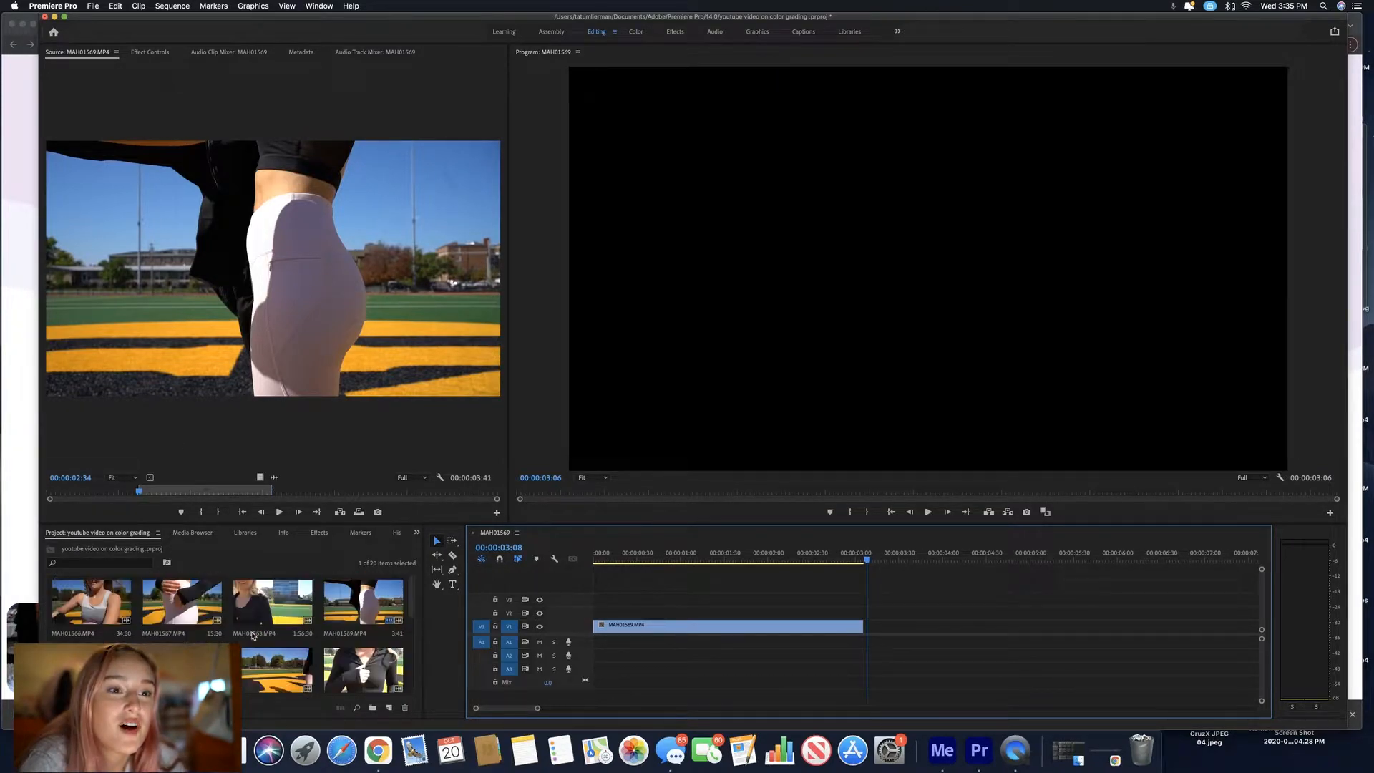
left_click_drag(246, 492, 271, 494)
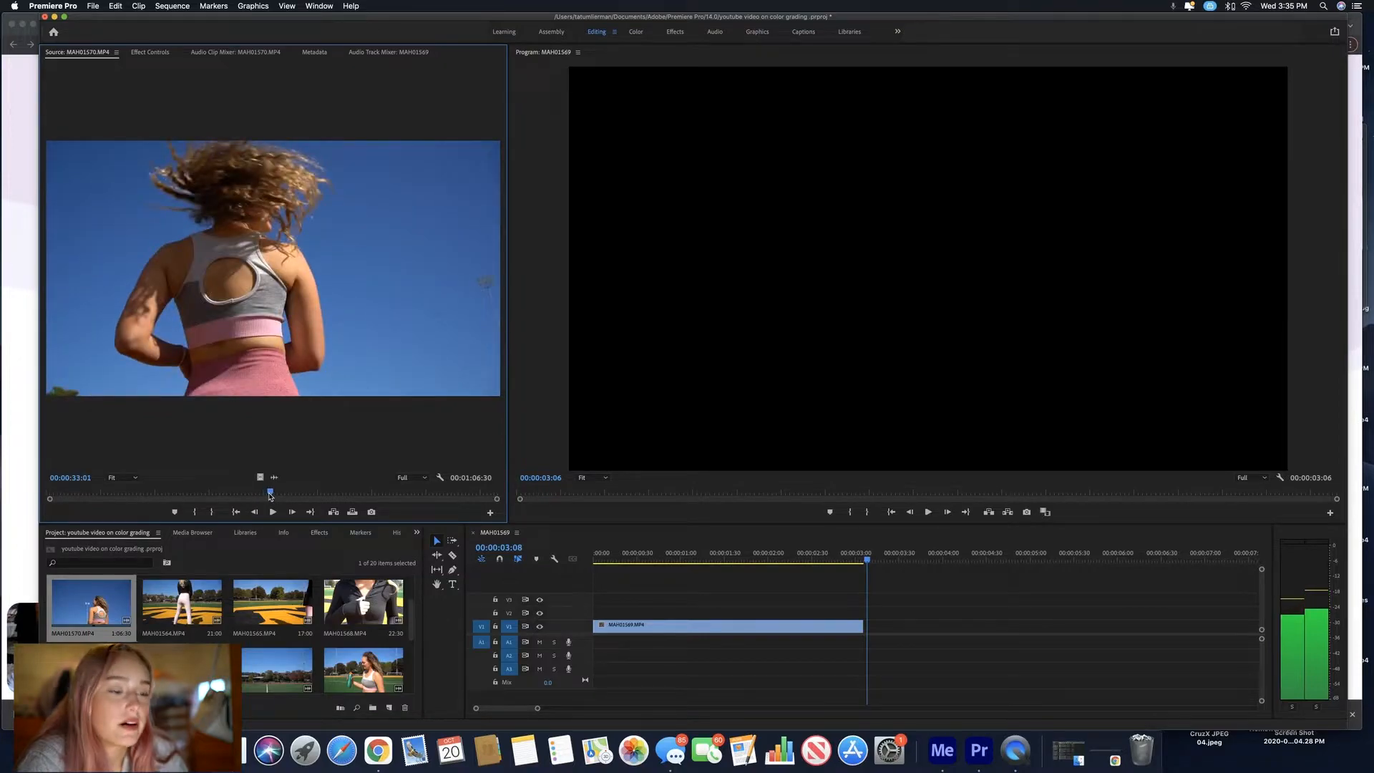
key("i")
key("space")
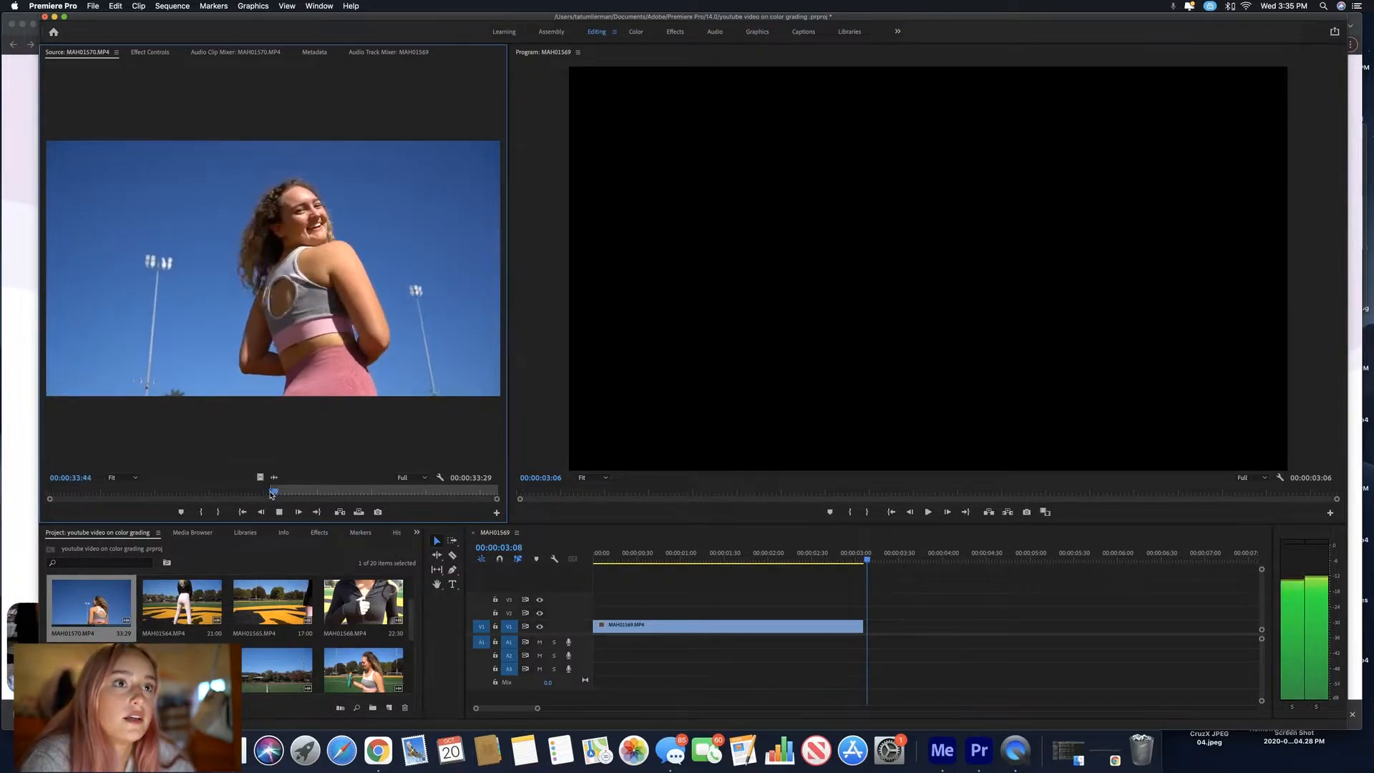
key("o")
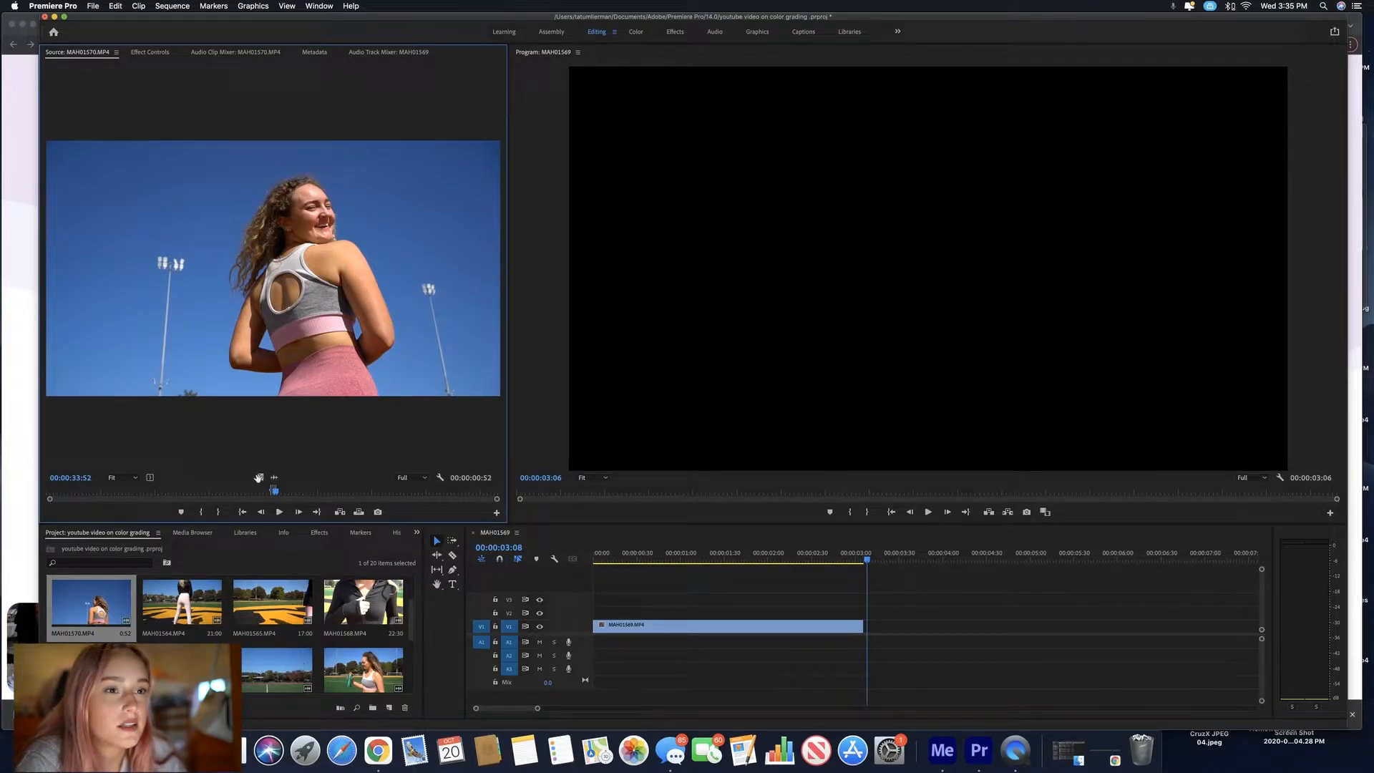
left_click_drag(260, 477, 888, 633)
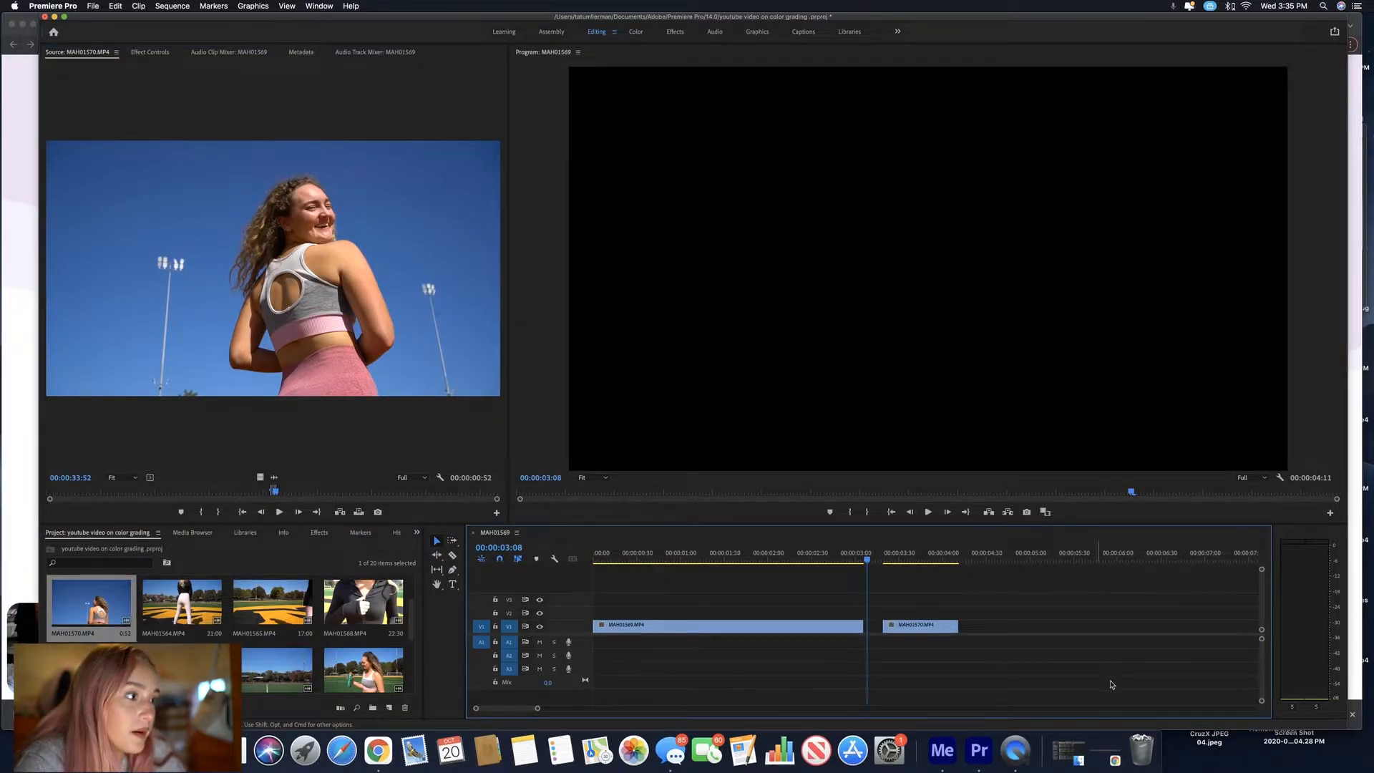
left_click_drag(926, 630, 916, 631)
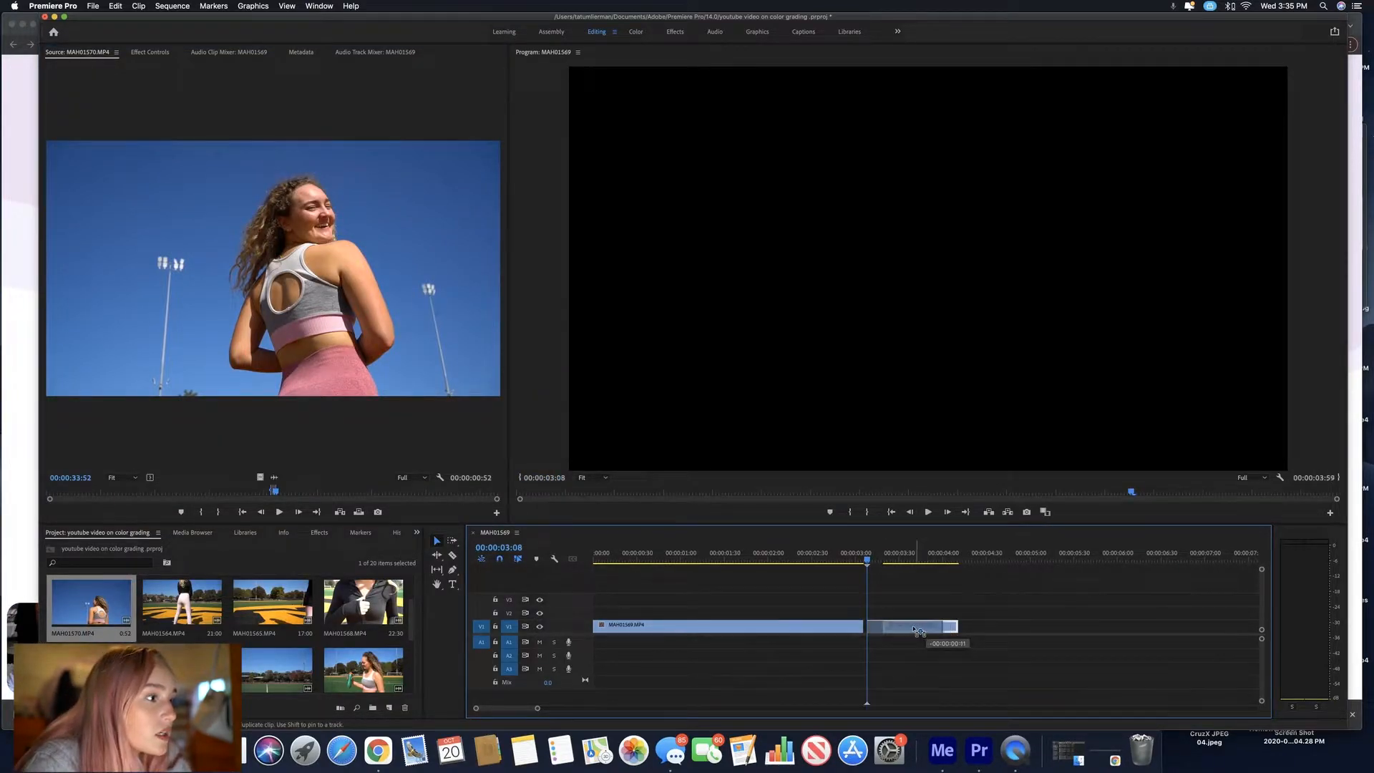
Set the playhead to 00:00:00:29 and add yesterday's OnlyMP3 audio file from the Downloads folder to track A3 near the sequence start.
mouse_move(793, 565)
left_mouse_down()
mouse_move(905, 566)
mouse_move(788, 565)
left_mouse_up()
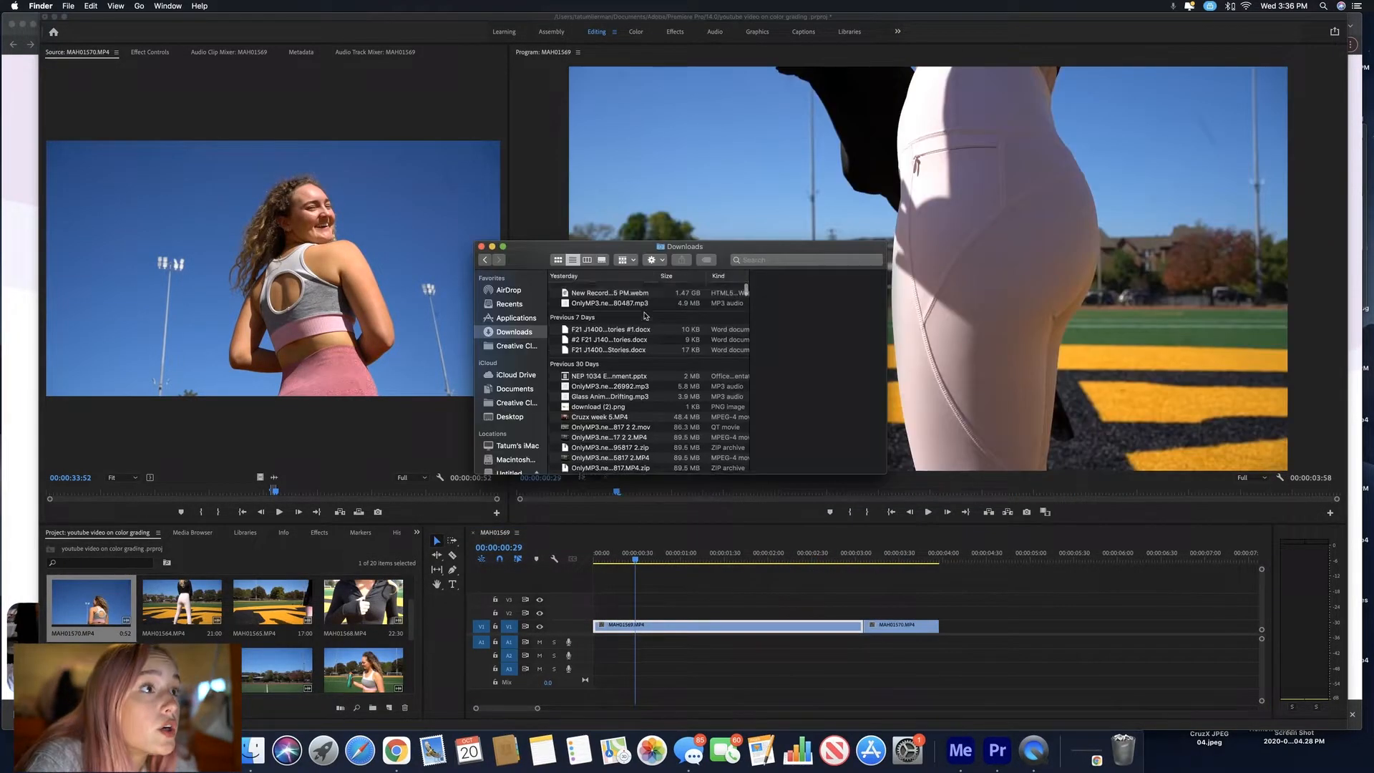
scroll(628, 313, "down", 1)
left_click_drag(611, 302, 605, 669)
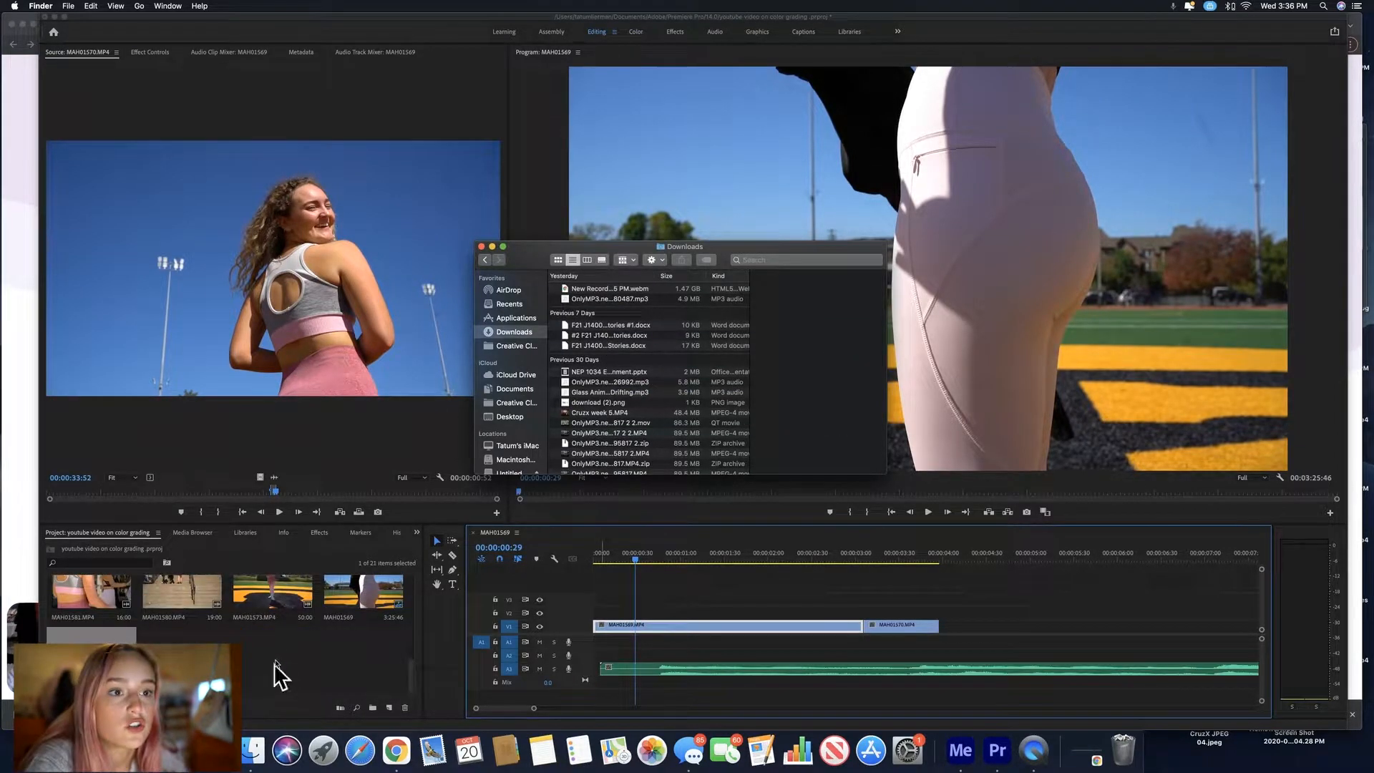
left_click(274, 661)
double_click(275, 661)
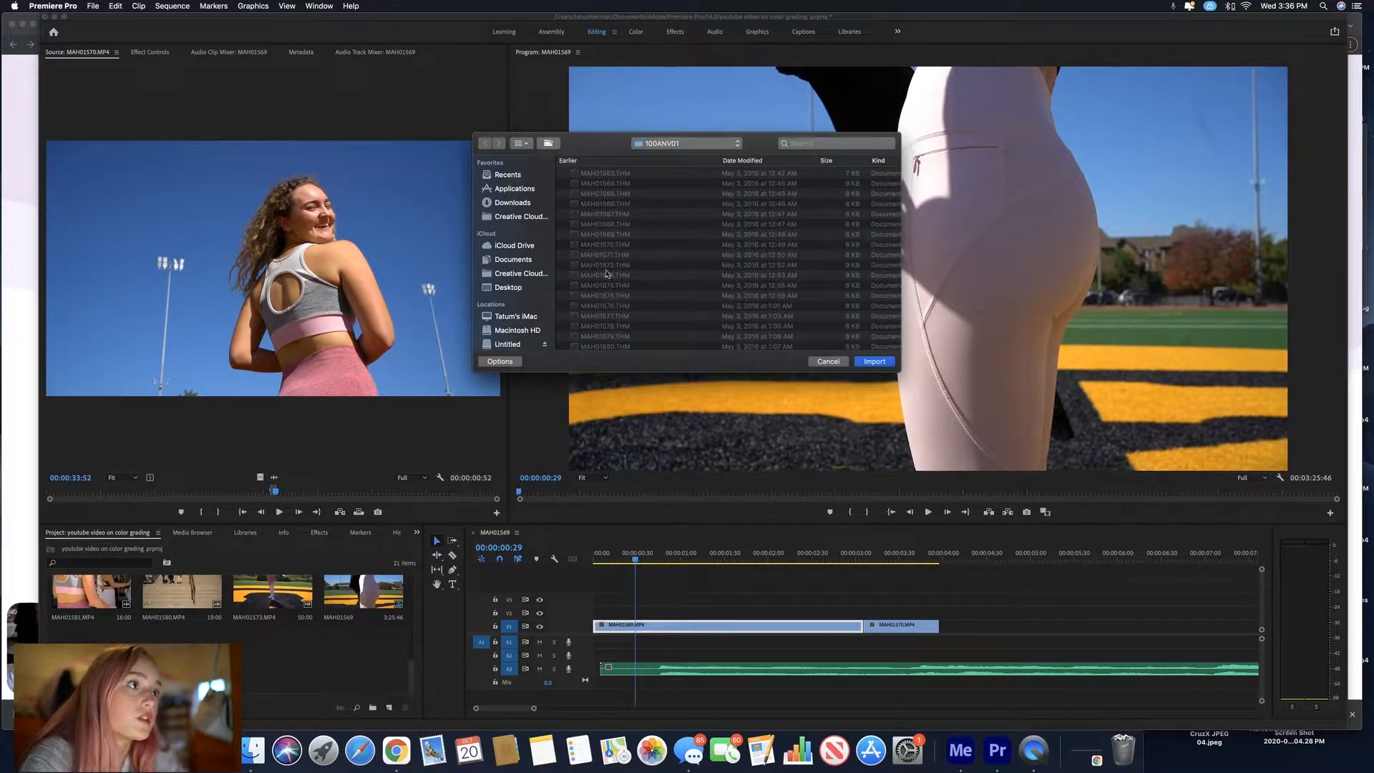
left_click(822, 364)
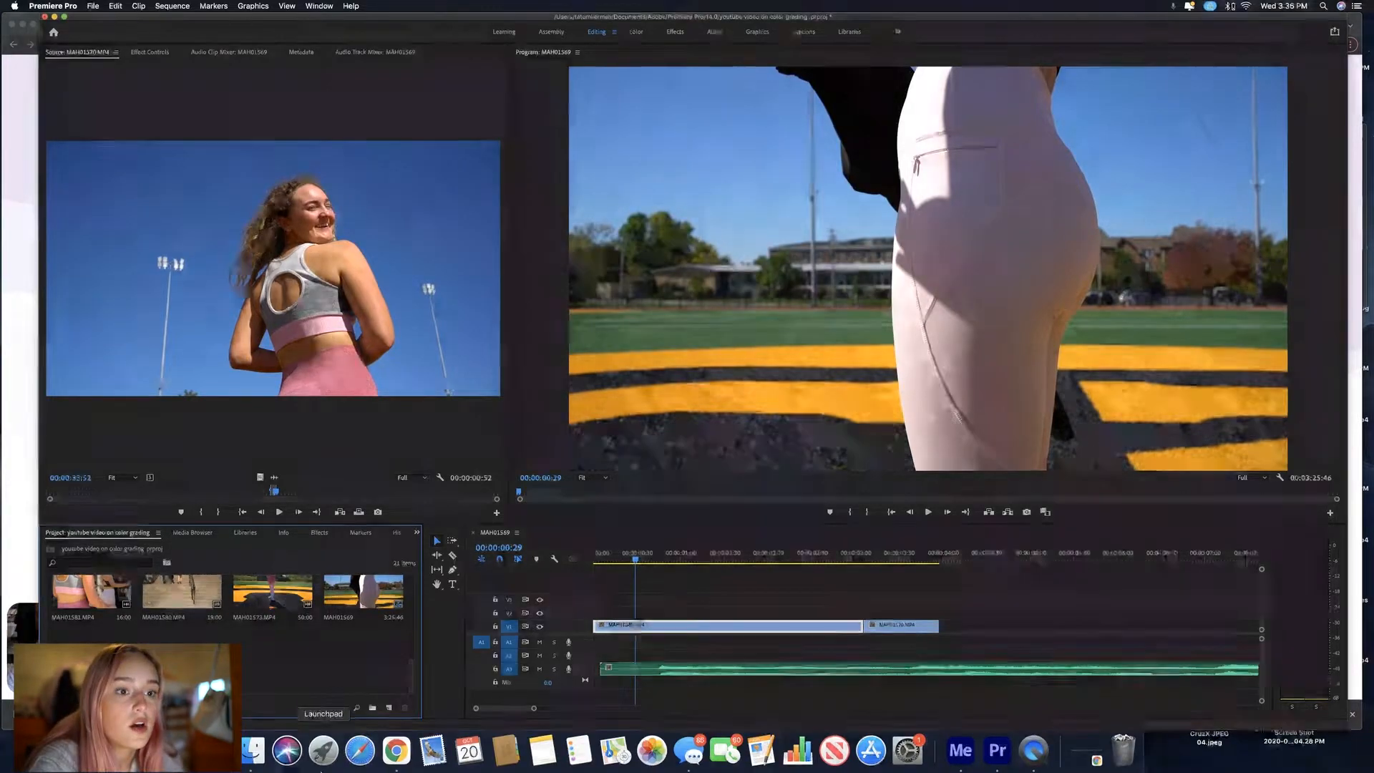
left_click(254, 752)
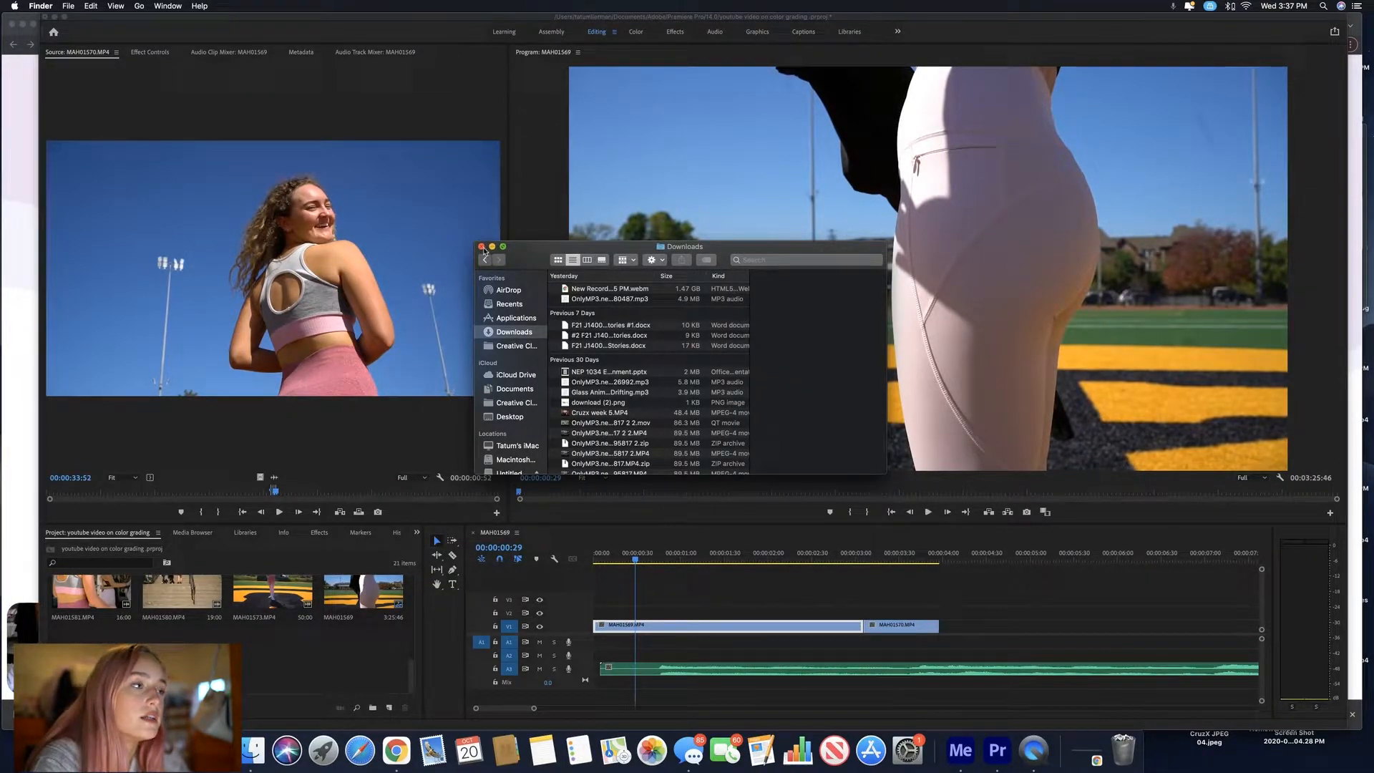
key("super+w")
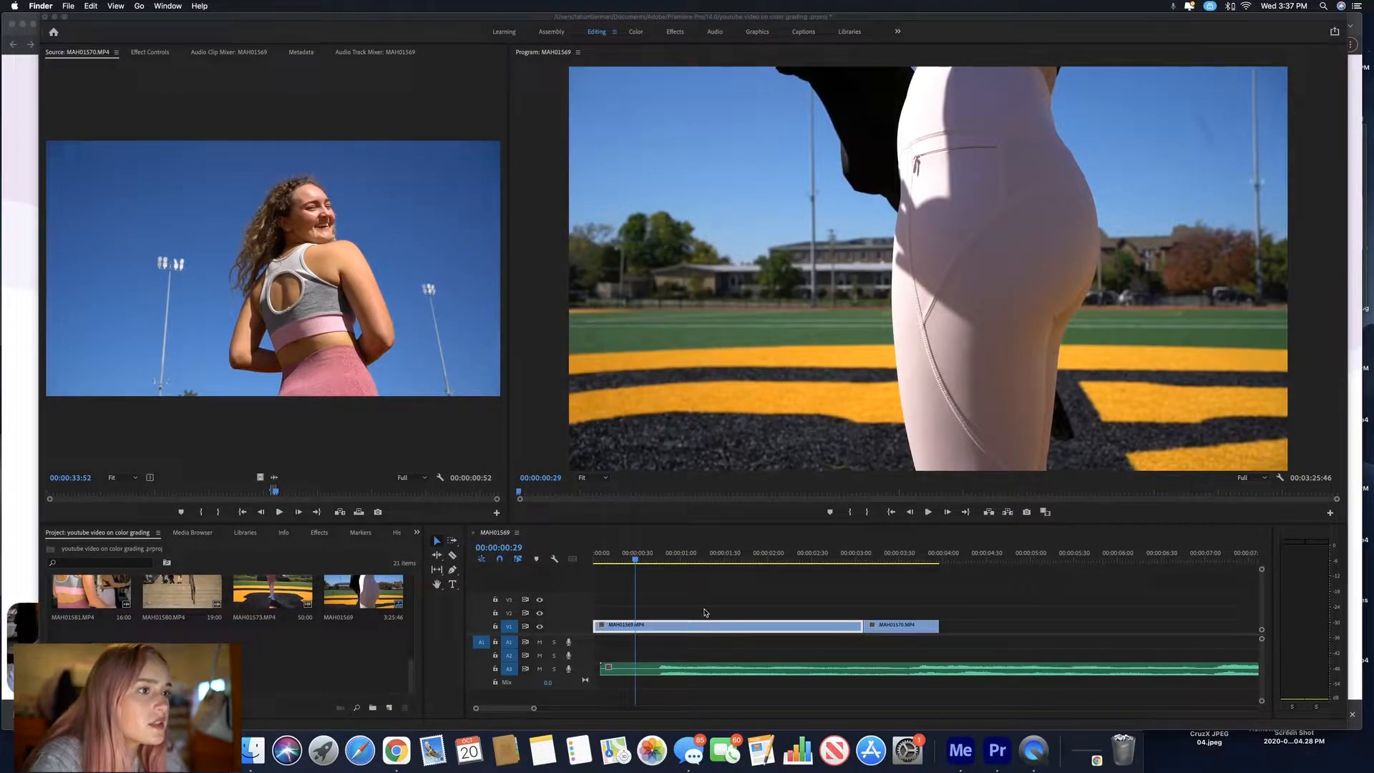
Play the sequence with the music from 00:00:00:29 to 00:00:05:25, and scrub ahead to 00:00:32:34.
left_click(634, 558)
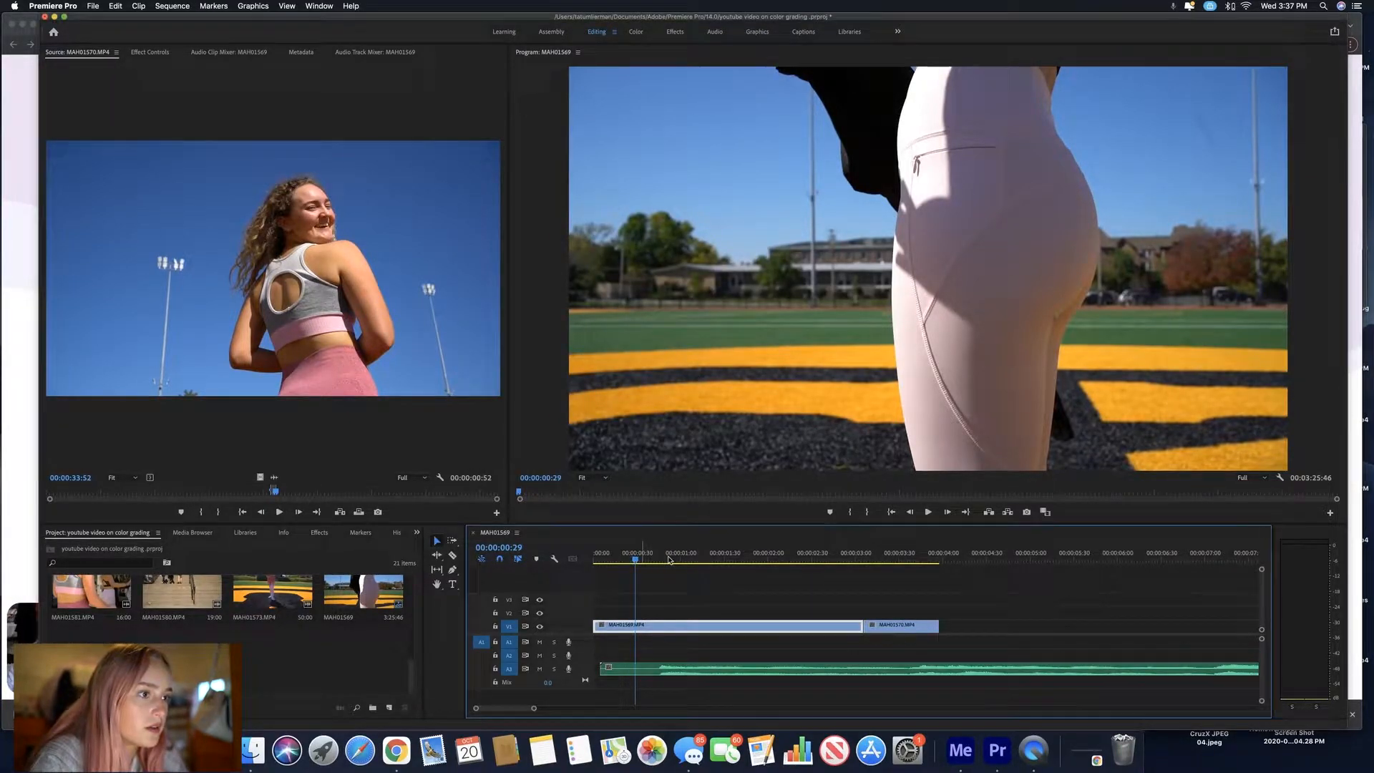
key("space")
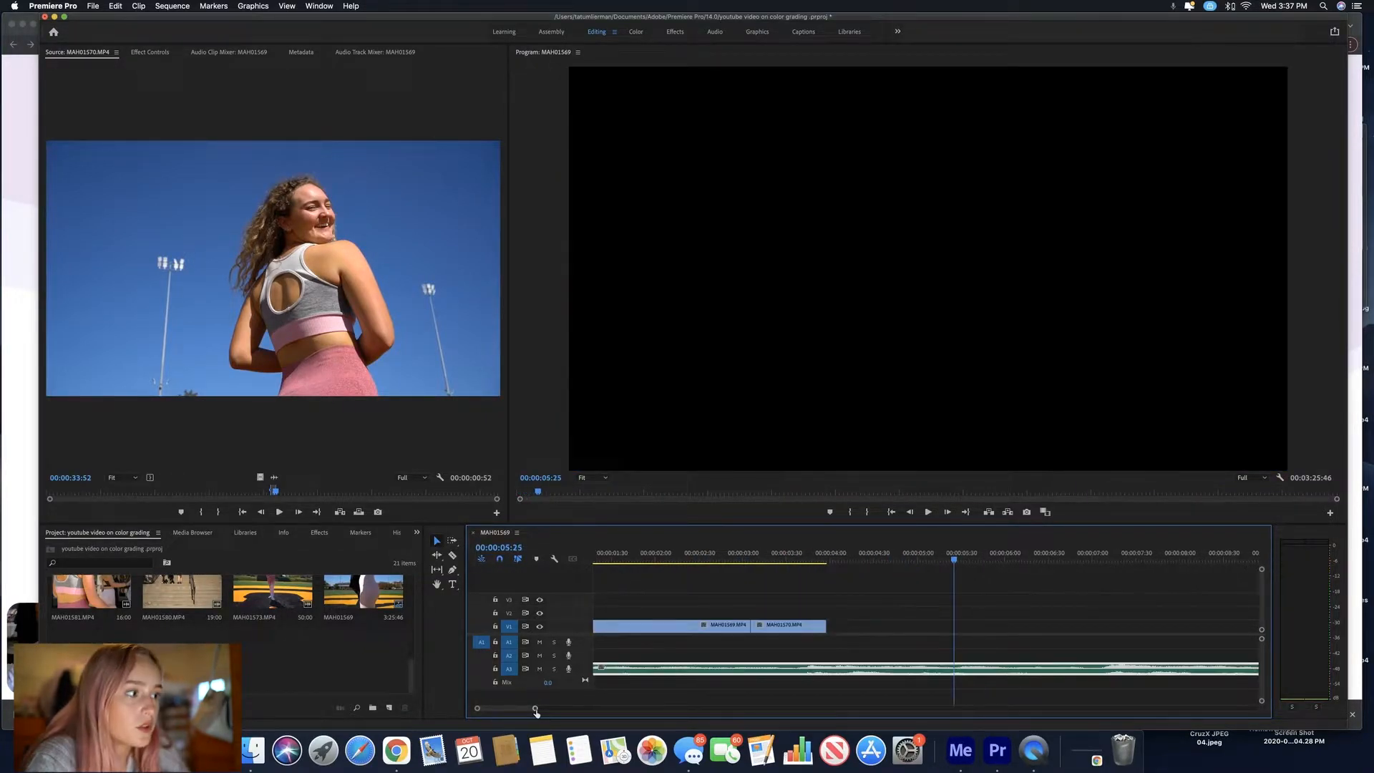
left_click_drag(536, 709, 660, 709)
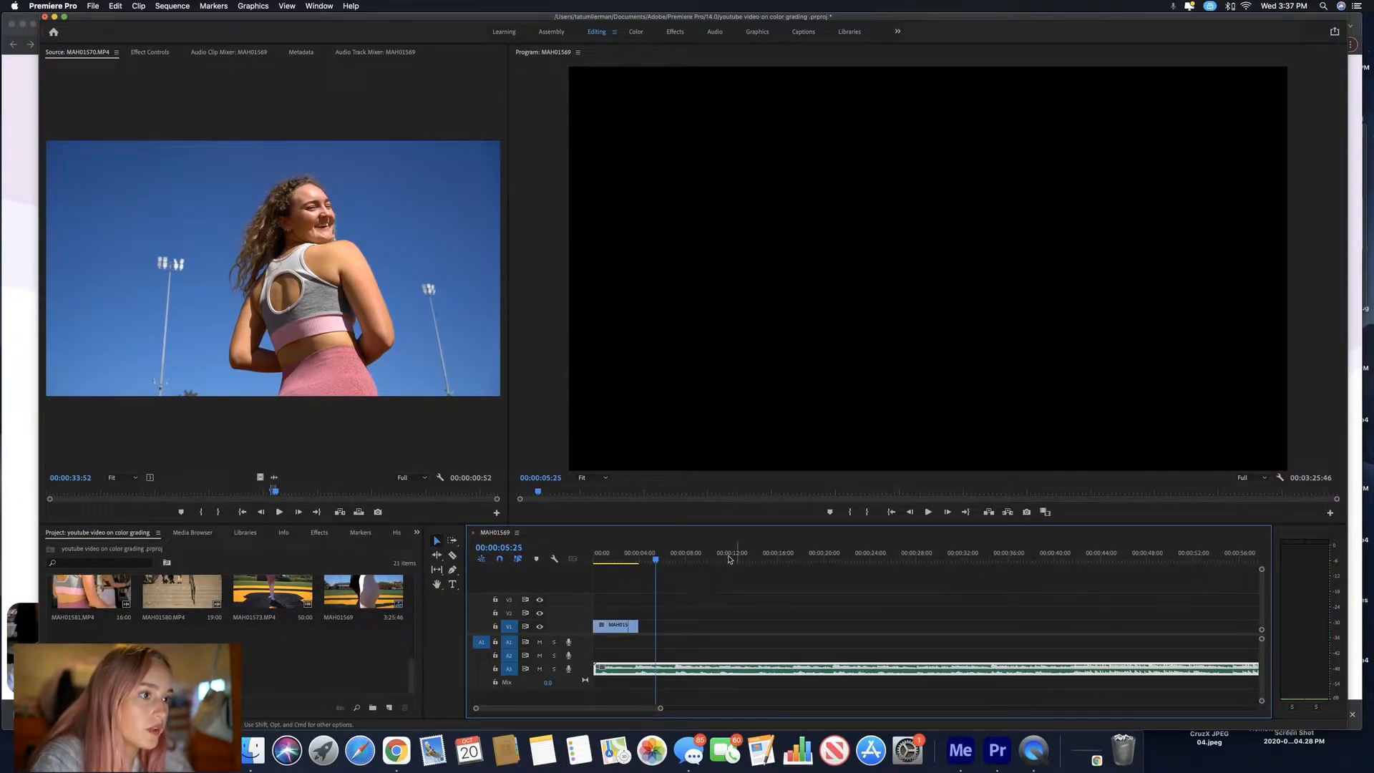
left_click_drag(659, 561, 969, 561)
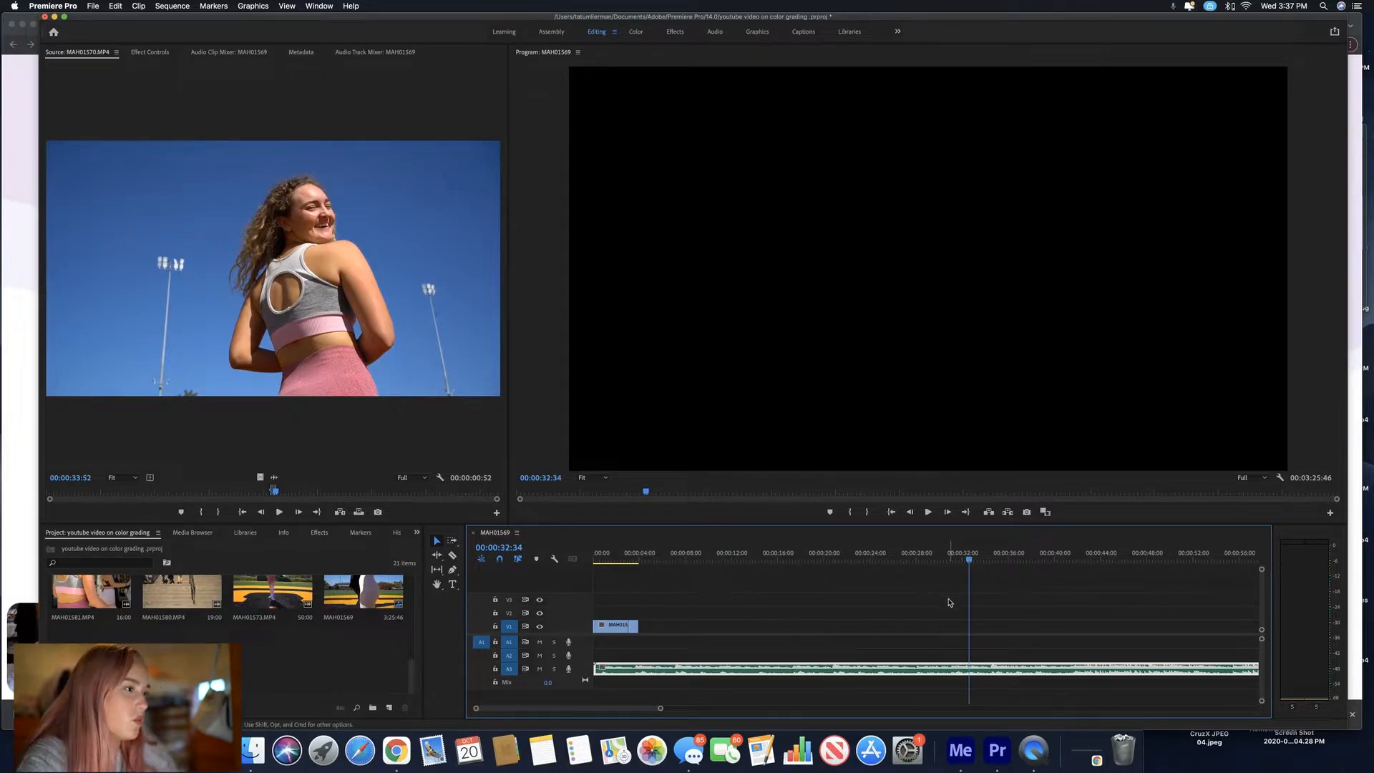
scroll(918, 602, "down", 5)
Split the music on A3 at 00:00:41:52 with the Razor tool and delete the part before the cut.
left_click(722, 561)
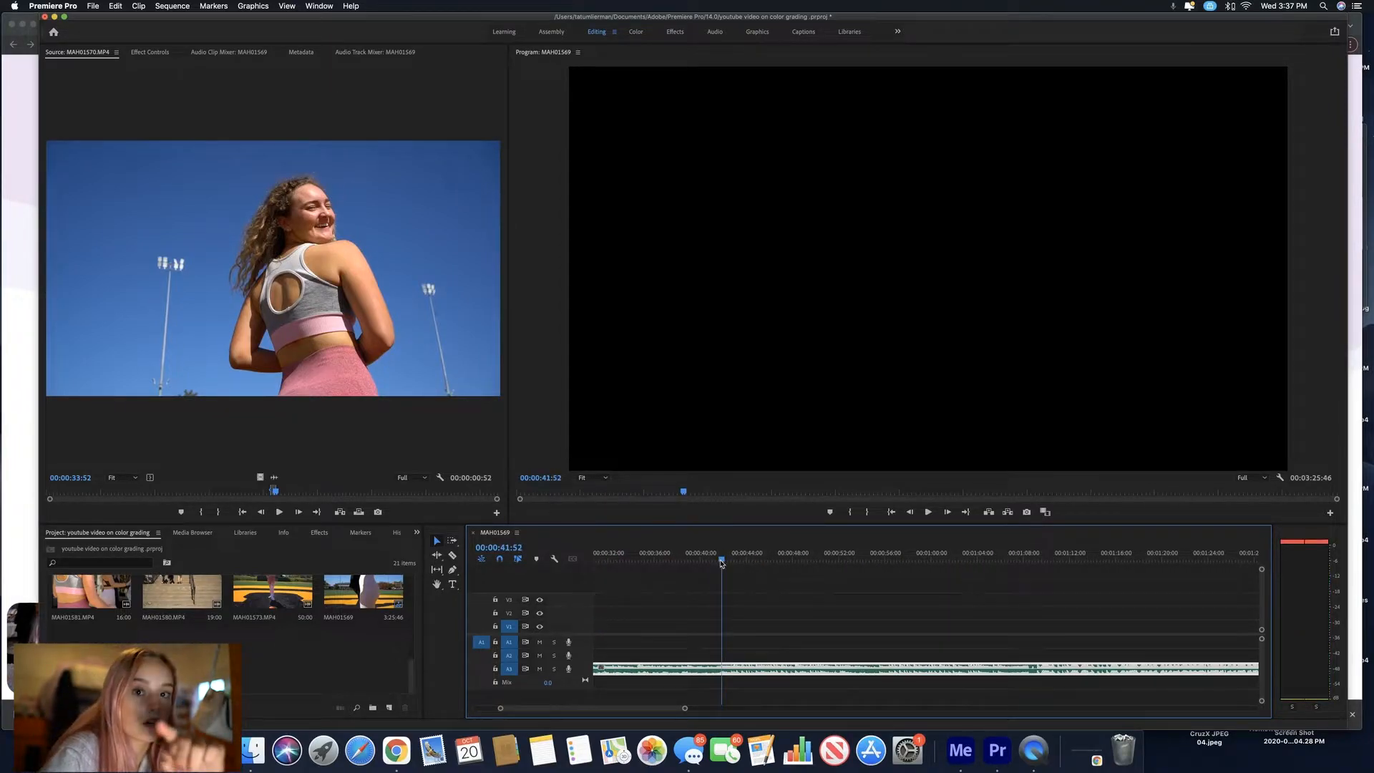
key("c")
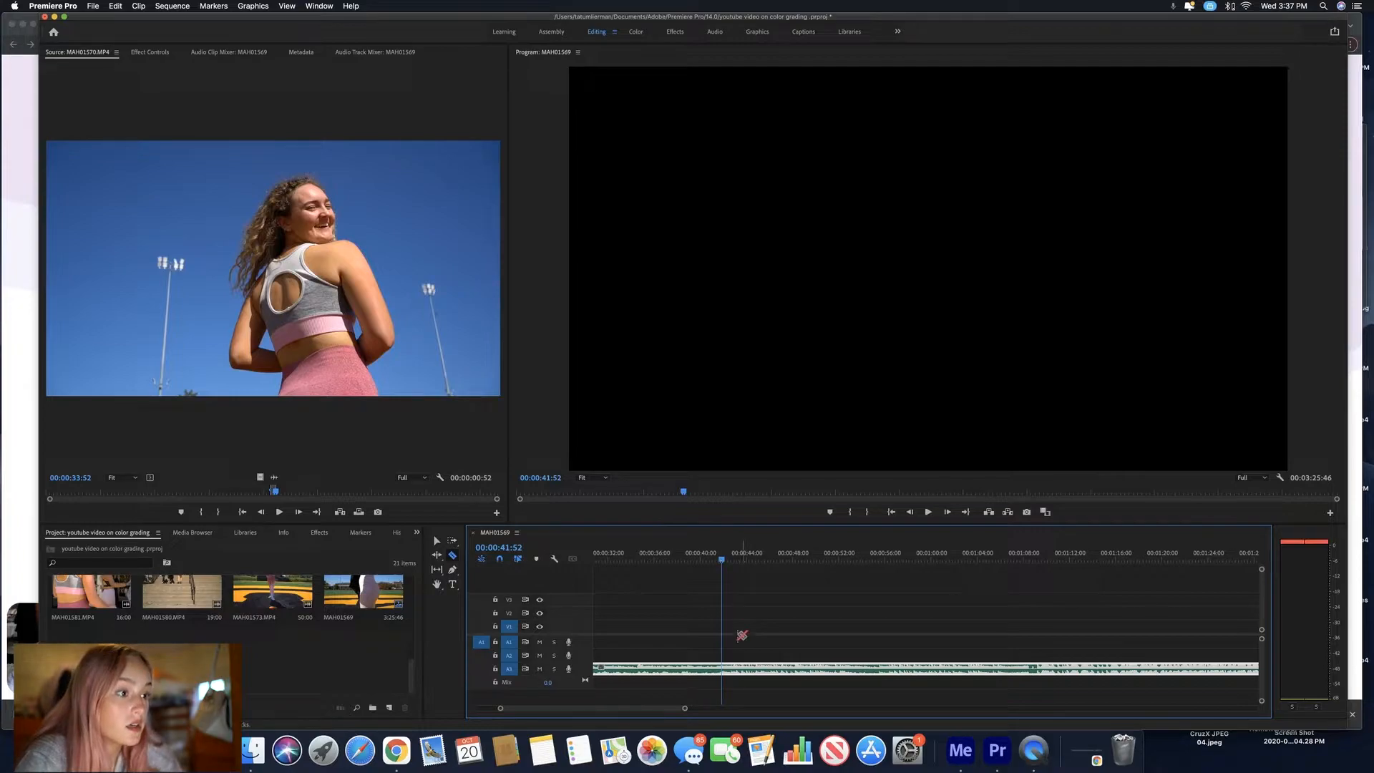
left_click(724, 670)
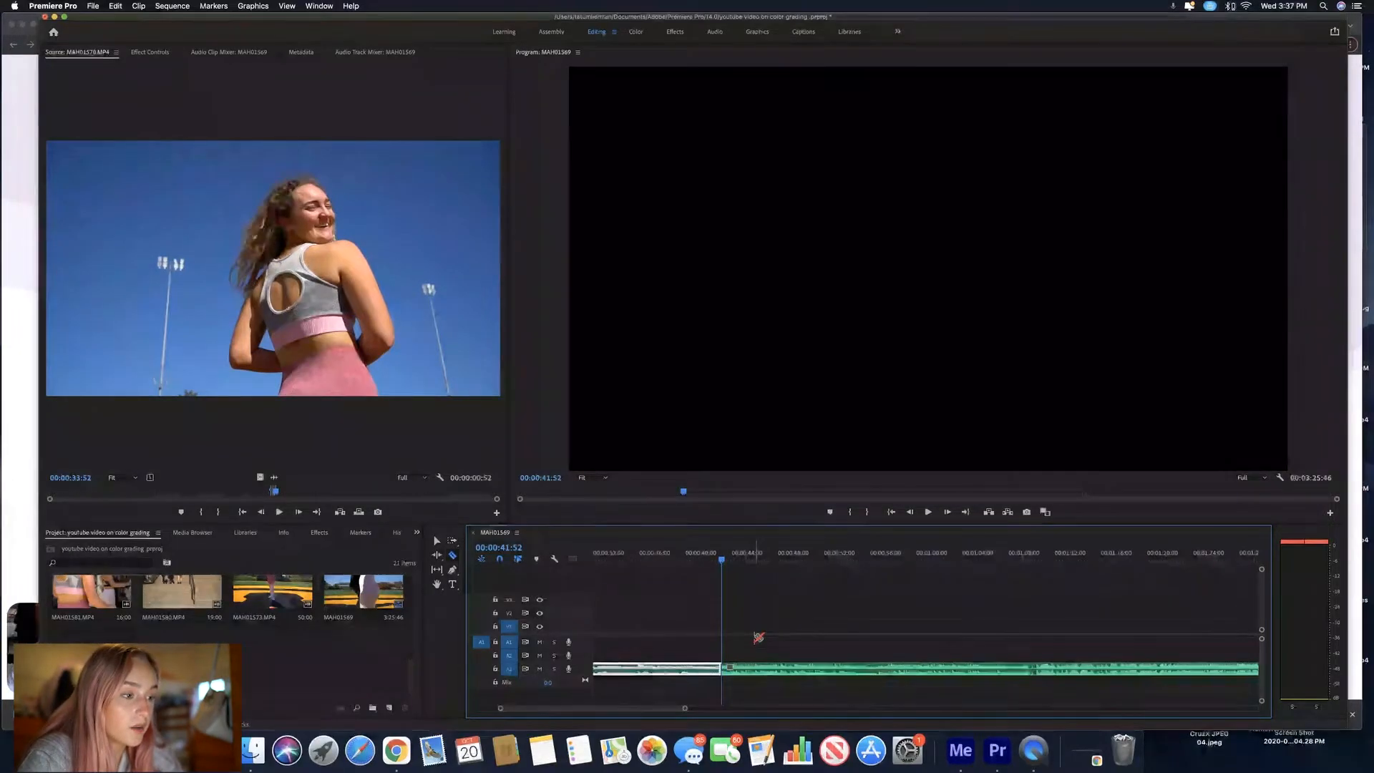
key("v")
key("Delete")
Return the playhead to 00:00:00:00 and move the remaining music to track A1 at the sequence start, beneath the video clips.
key("equal")
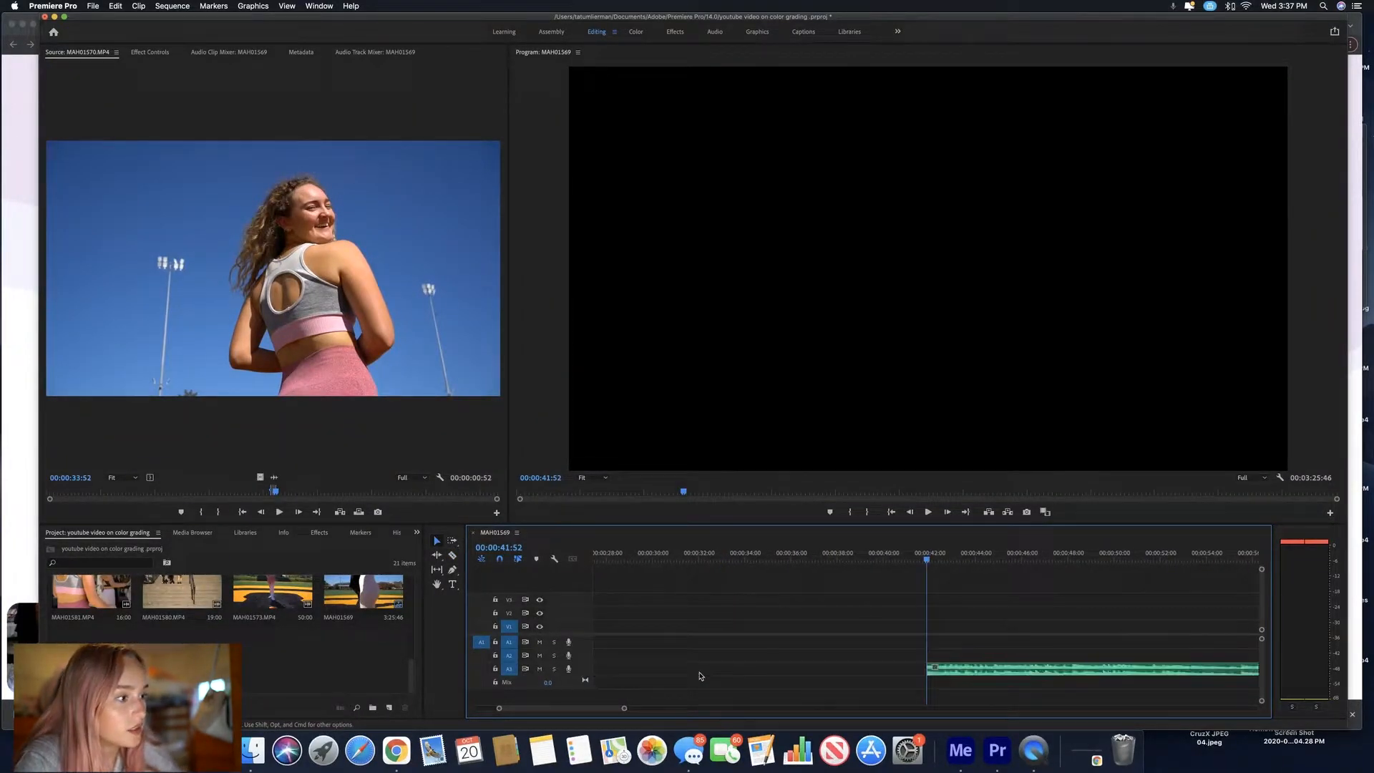
left_click_drag(976, 670, 687, 671)
scroll(689, 670, "left", 10)
scroll(689, 670, "right", 5)
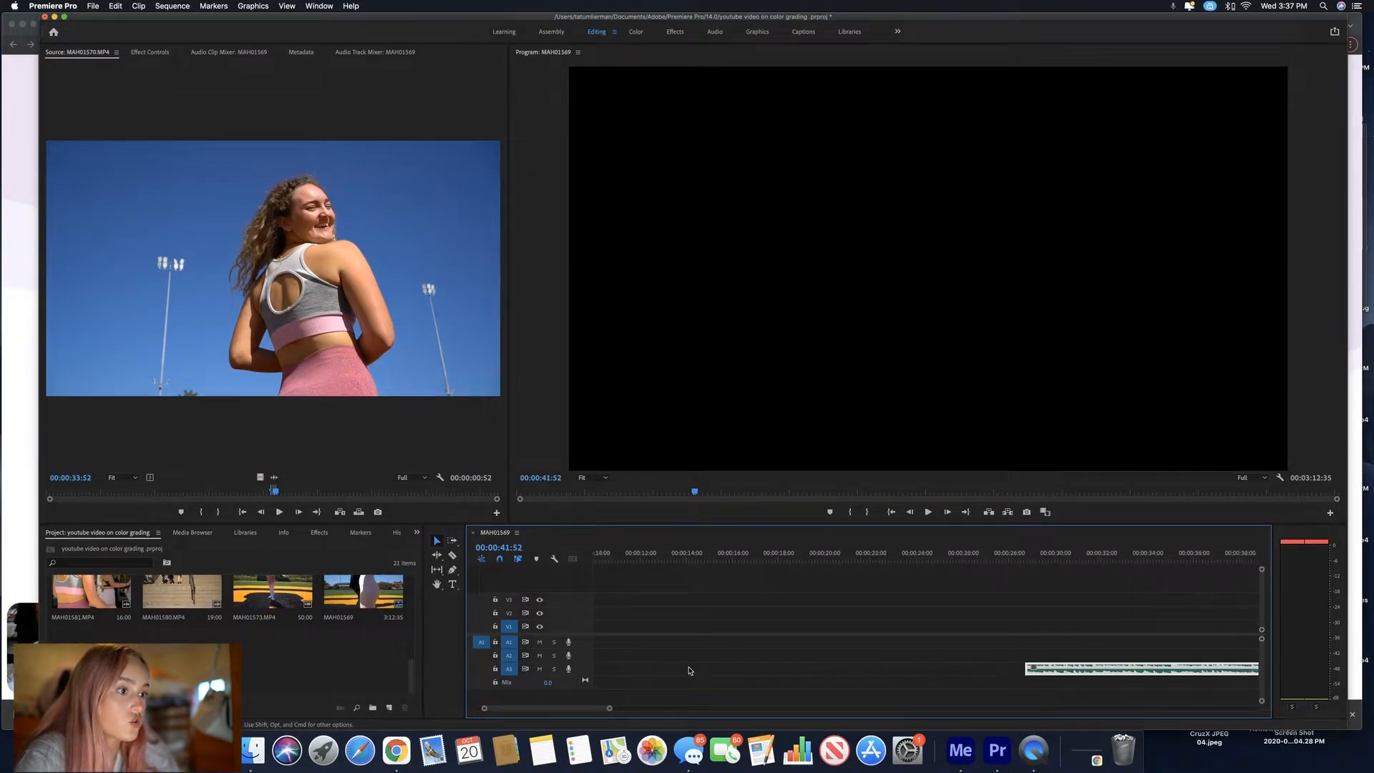
scroll(689, 670, "left", 5)
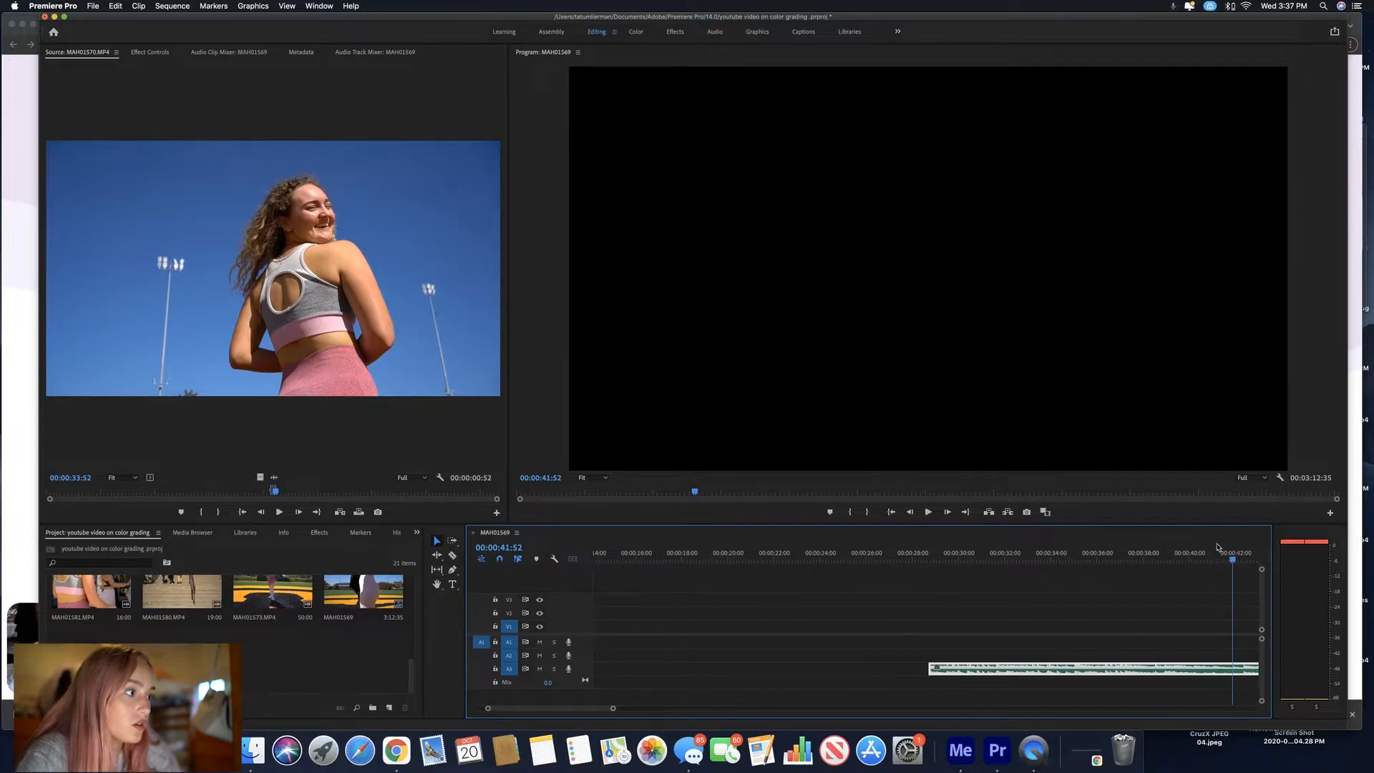
left_click_drag(1232, 560, 383, 556)
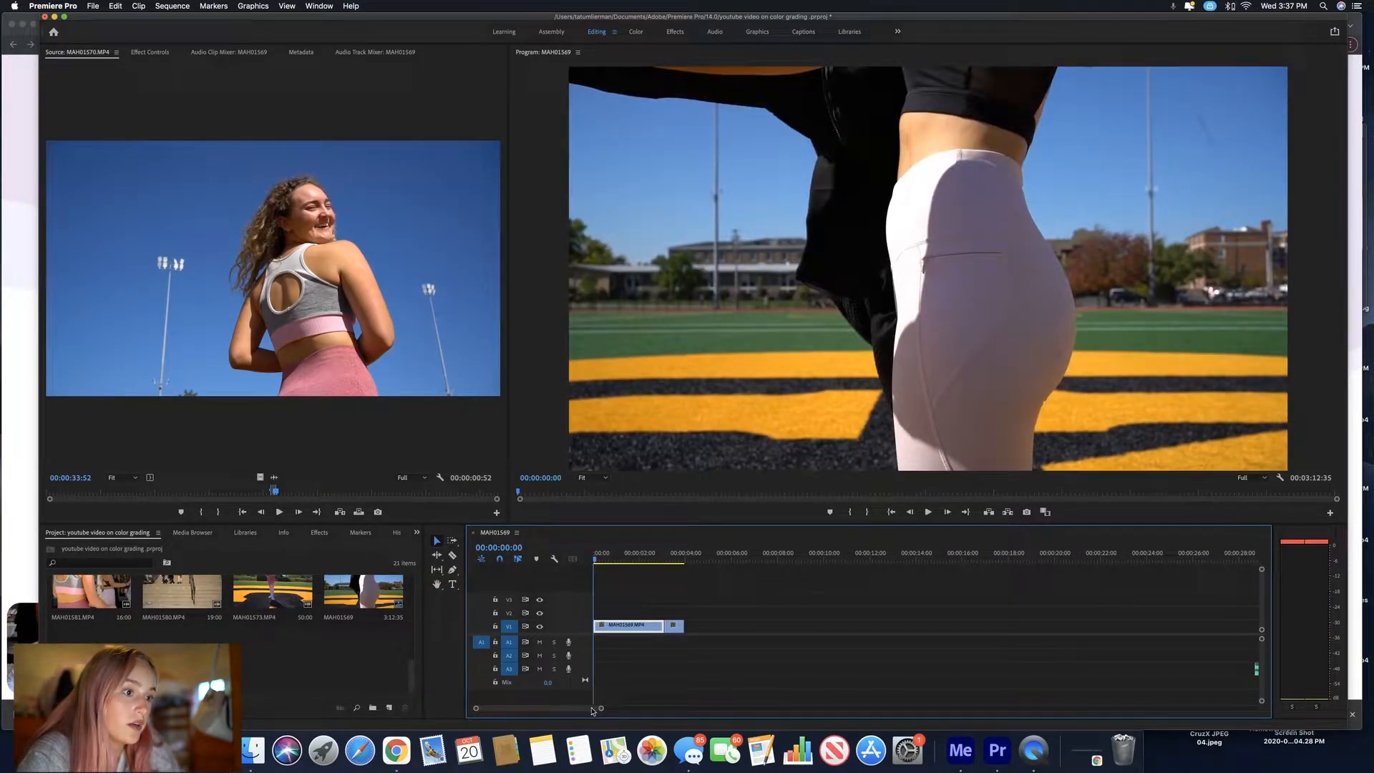
left_click_drag(601, 708, 634, 709)
left_click_drag(1057, 678, 629, 643)
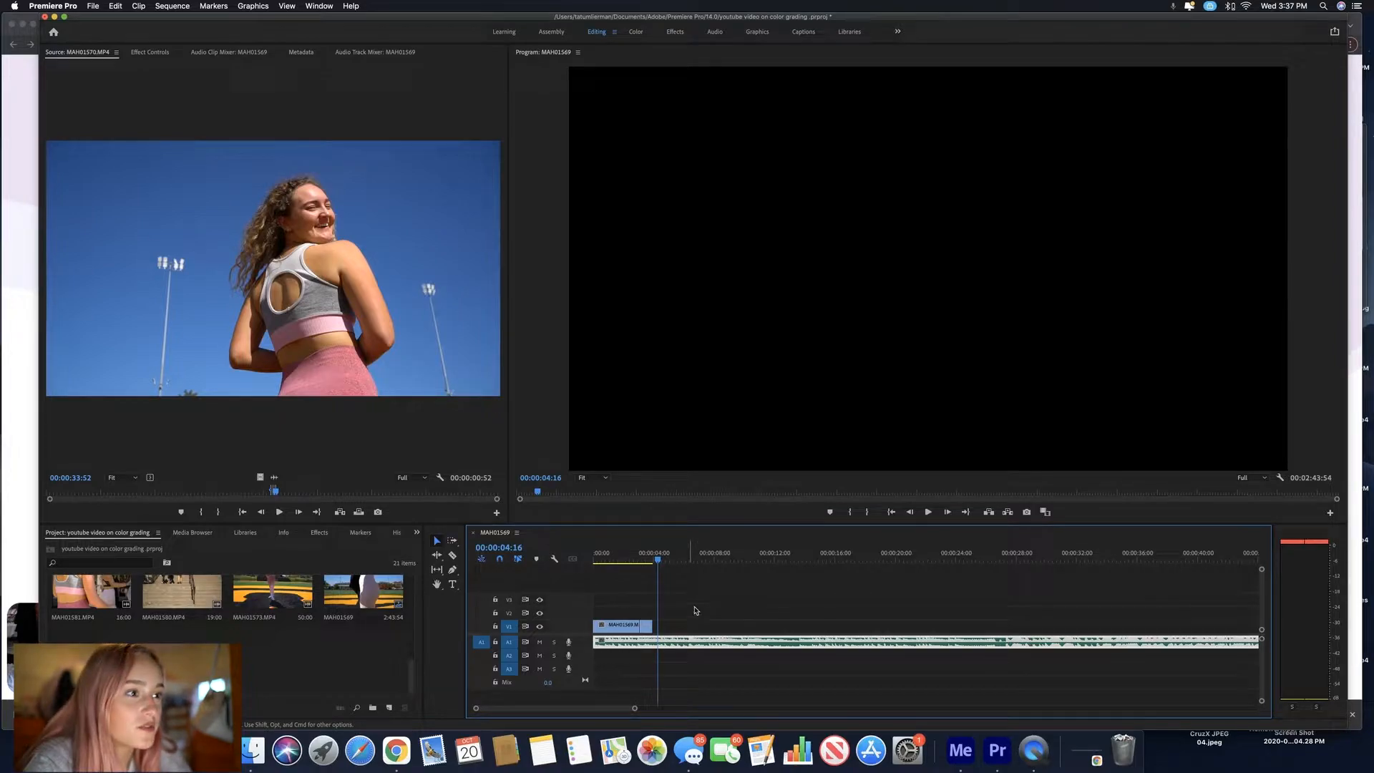
Return the playhead to 00:00:00:00, split the A1 music at the end of the video clips, and delete the part after the cut.
left_click_drag(658, 559, 646, 559)
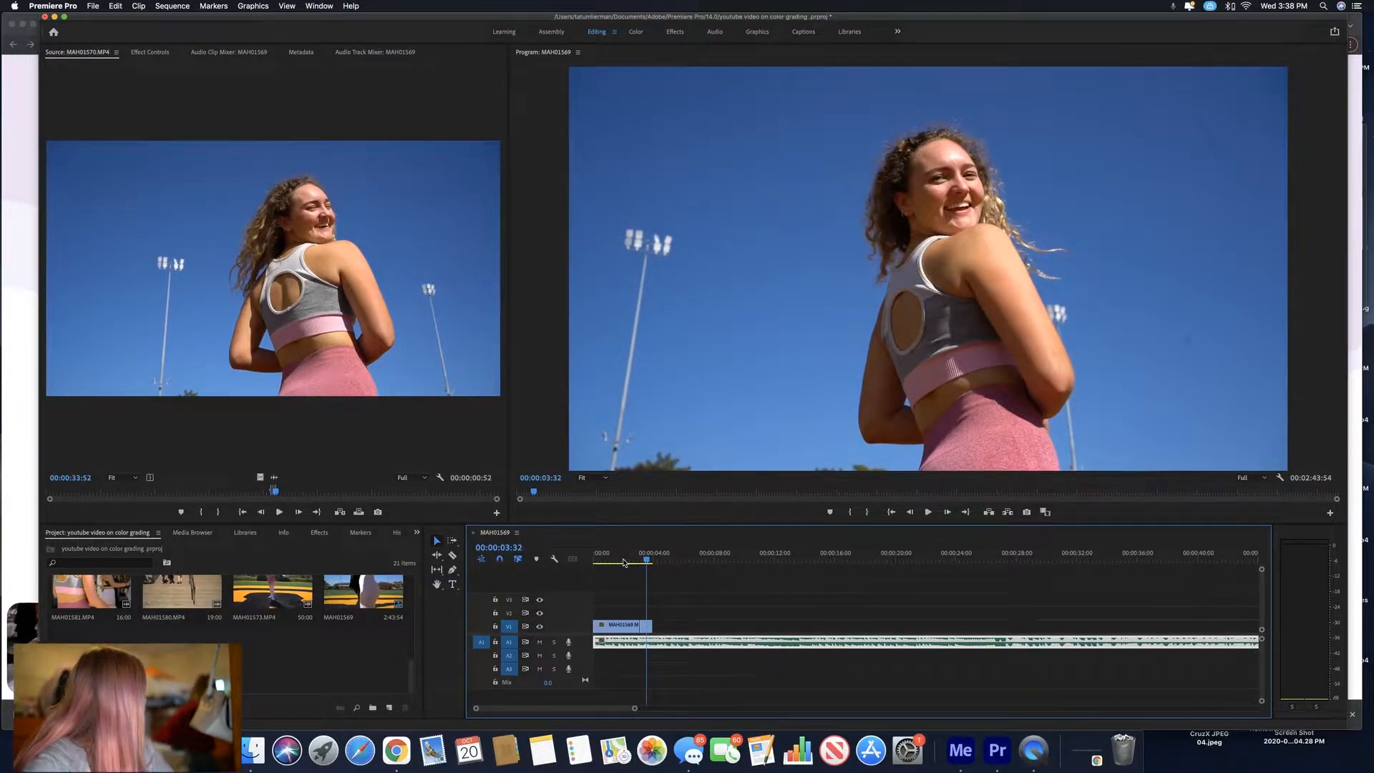
key("Home")
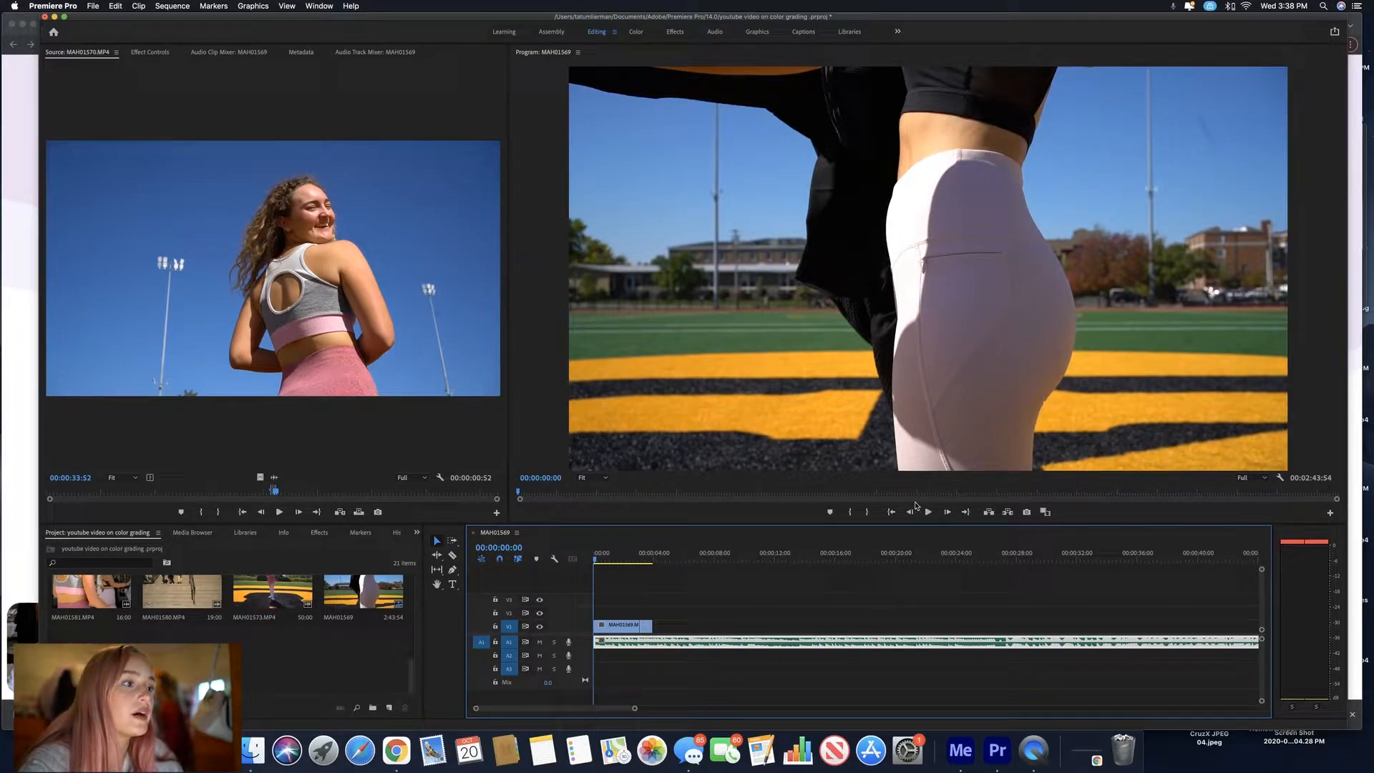
key("c")
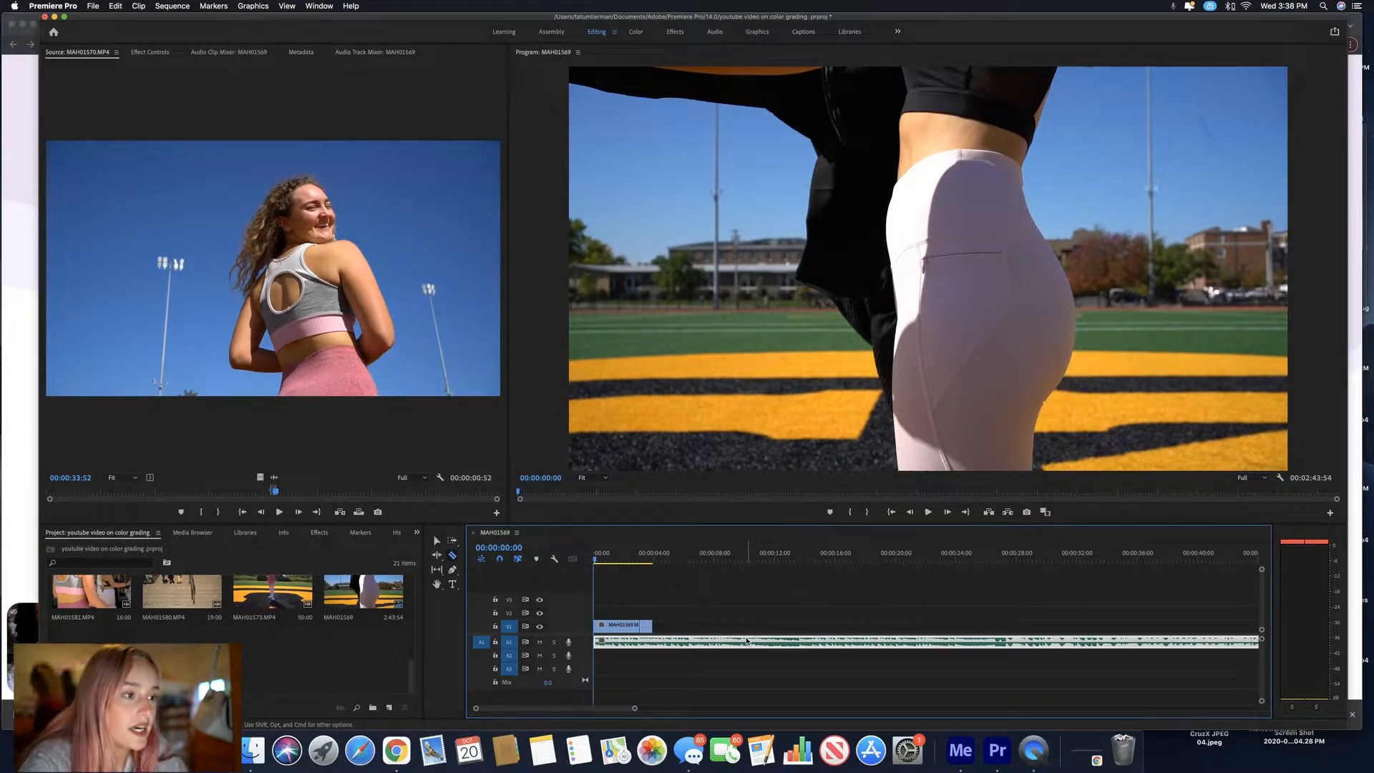
left_click(657, 642)
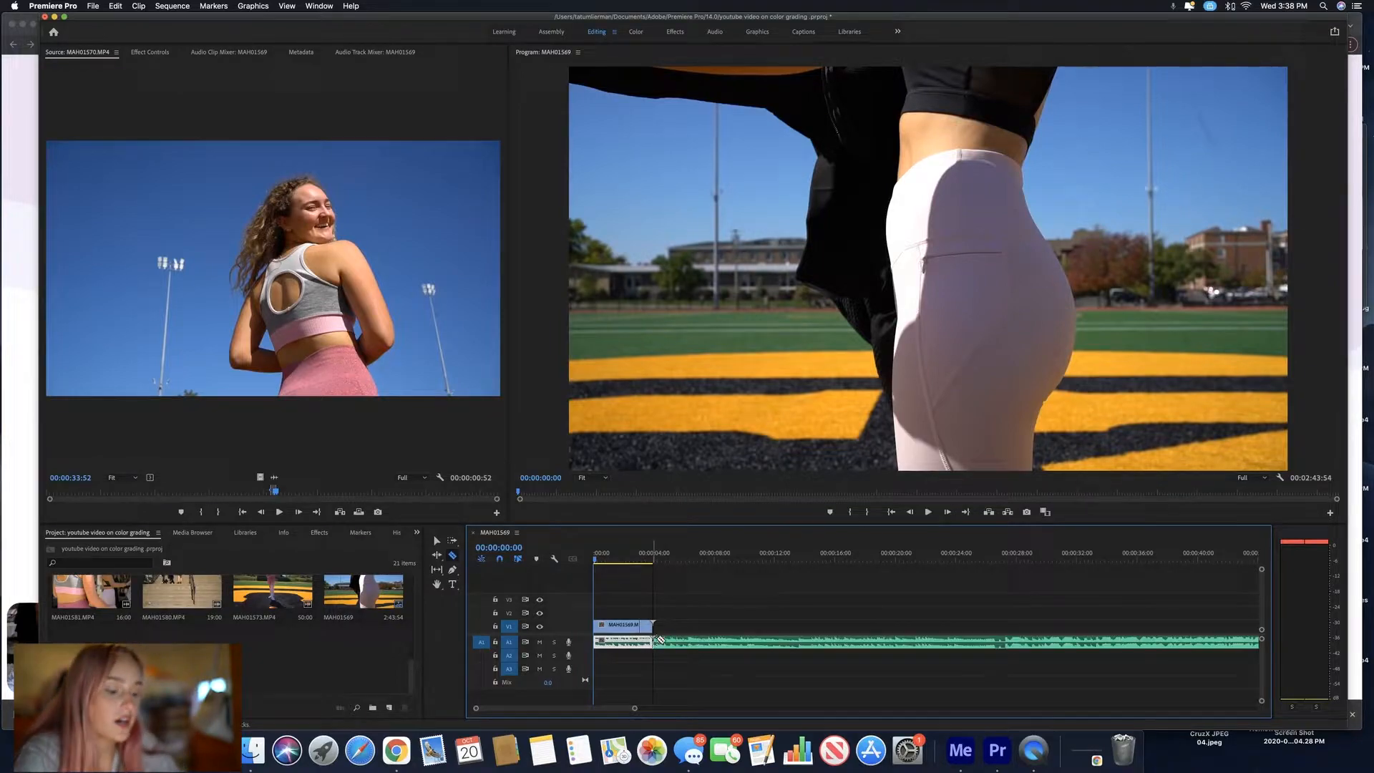
key("v")
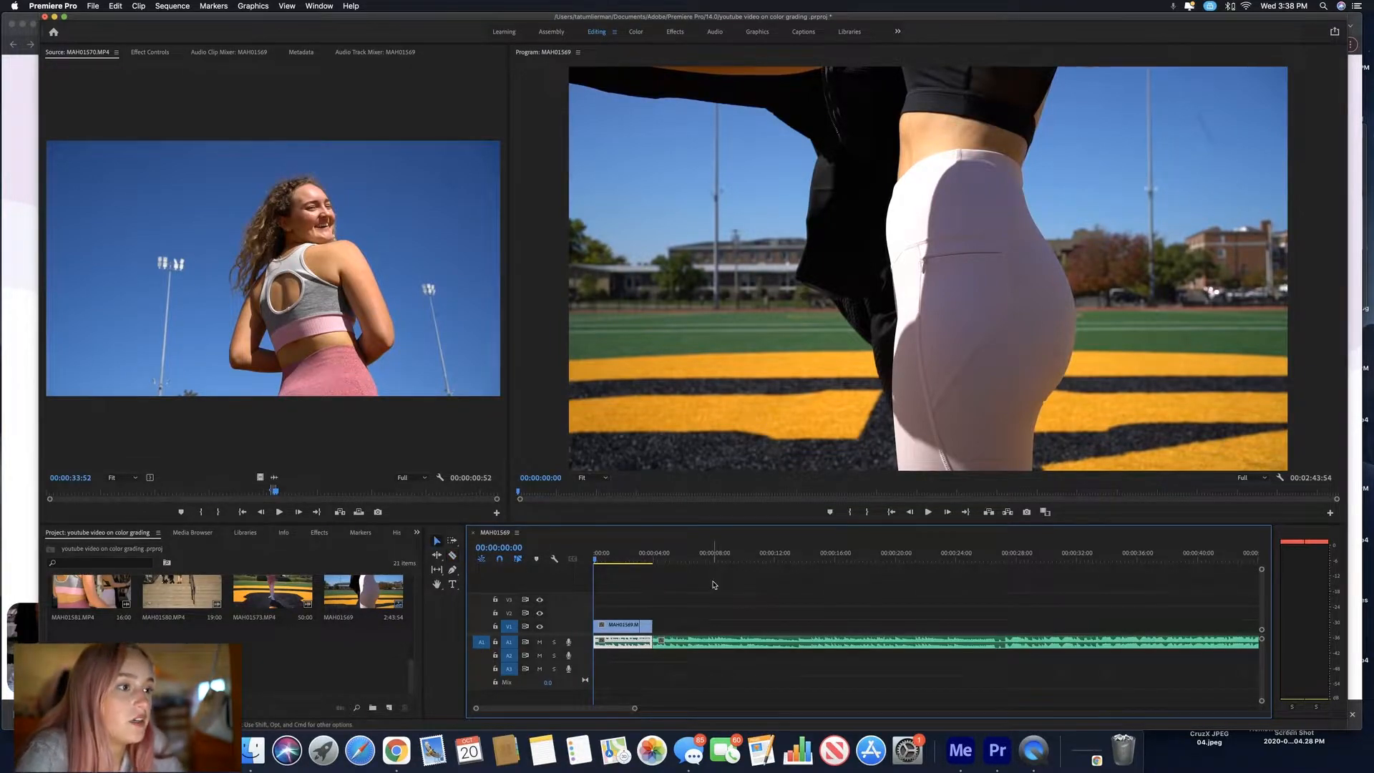
left_click(701, 644)
key("Delete")
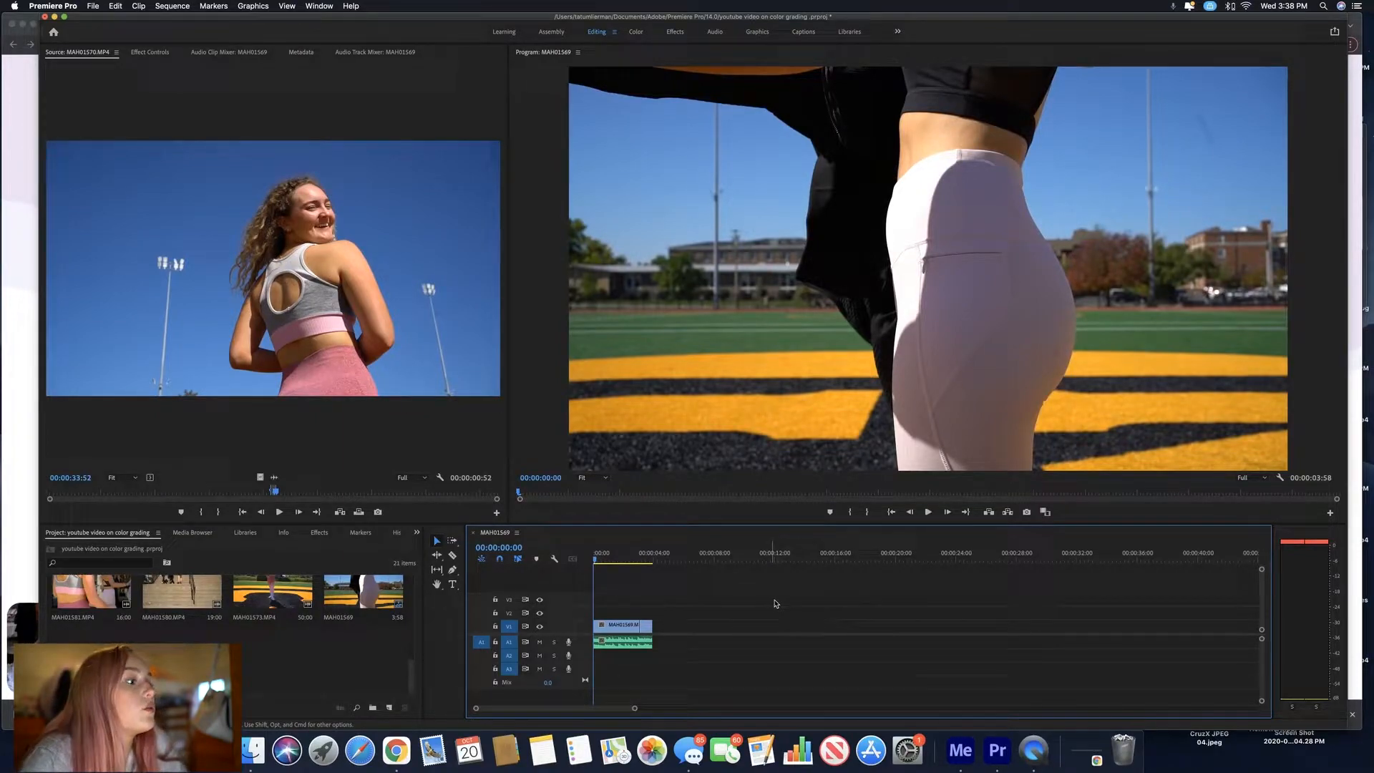
Select all video and music clips on the timeline and open the media export settings for the sequence.
left_click(960, 751)
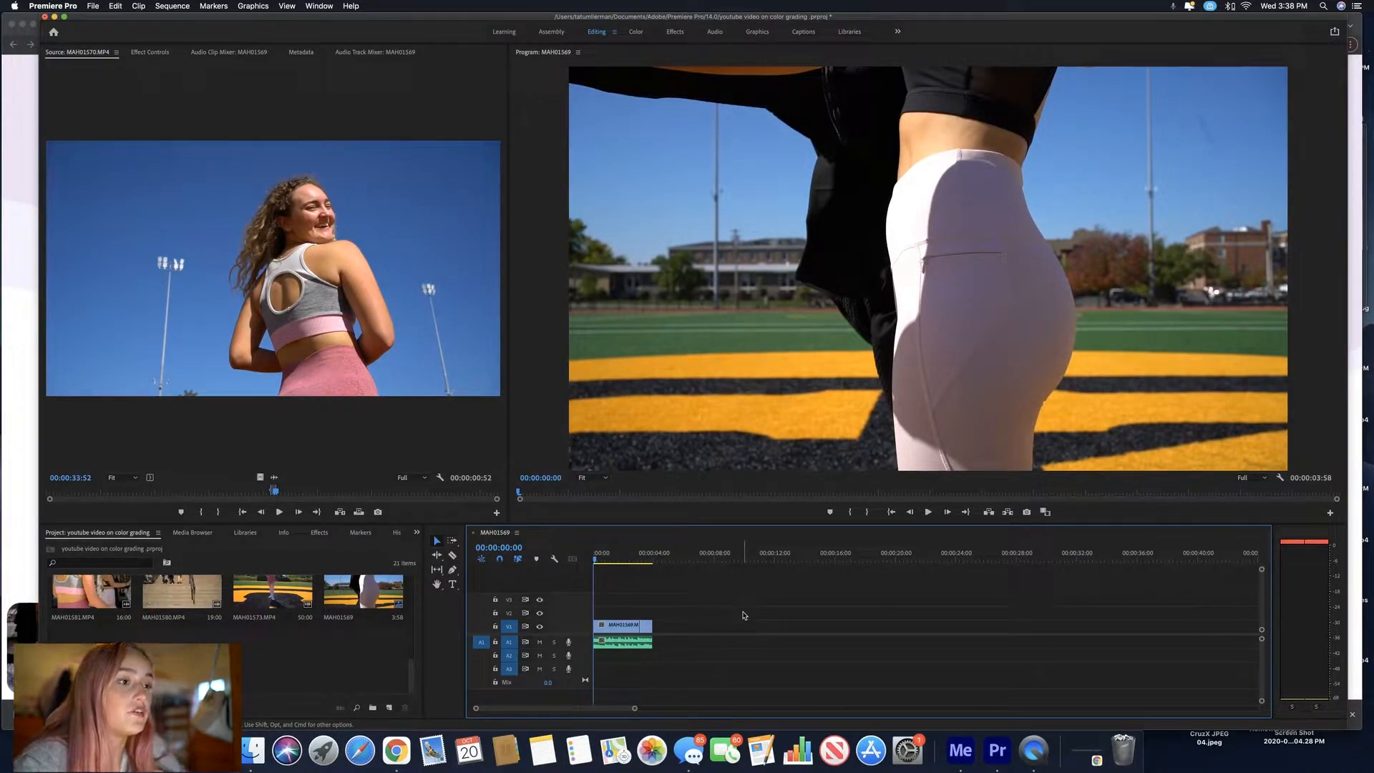
left_click_drag(719, 674, 551, 558)
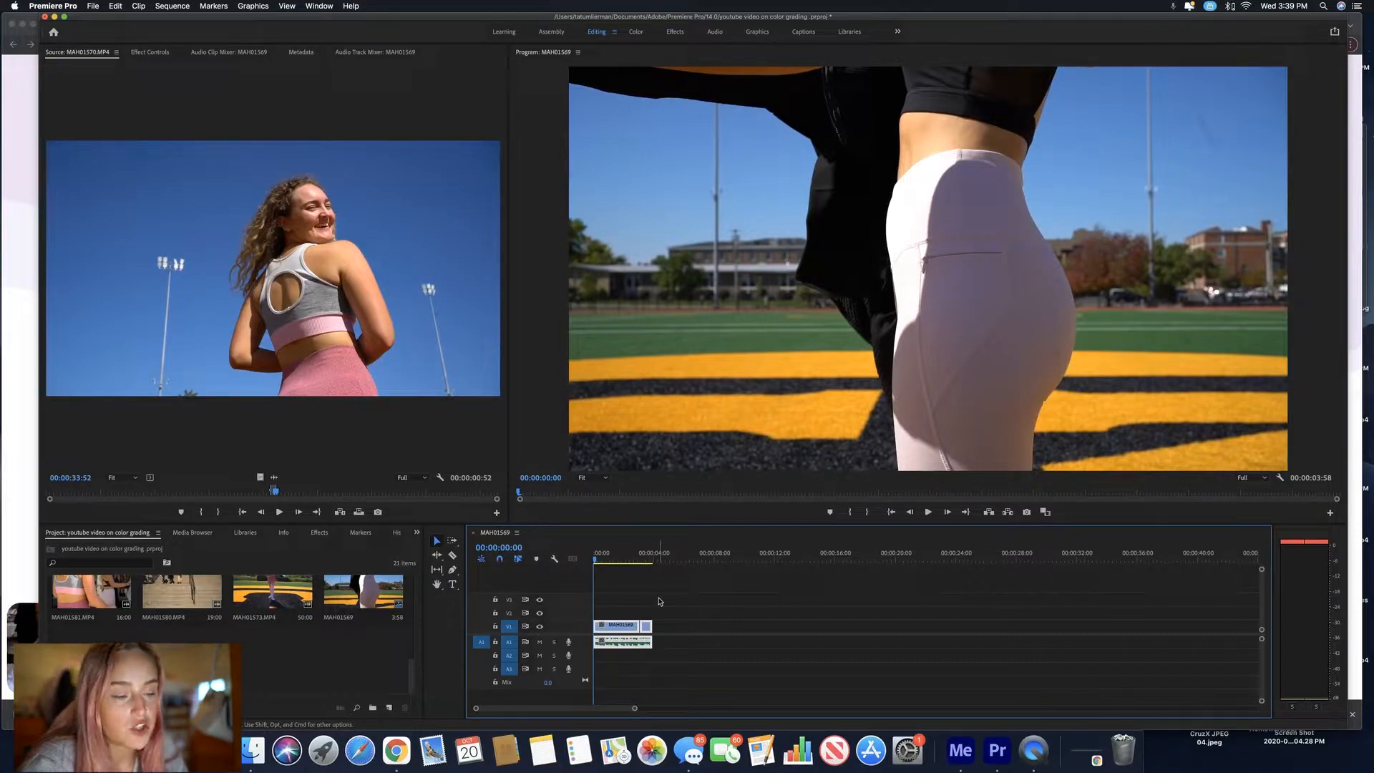
left_click_drag(712, 686, 594, 567)
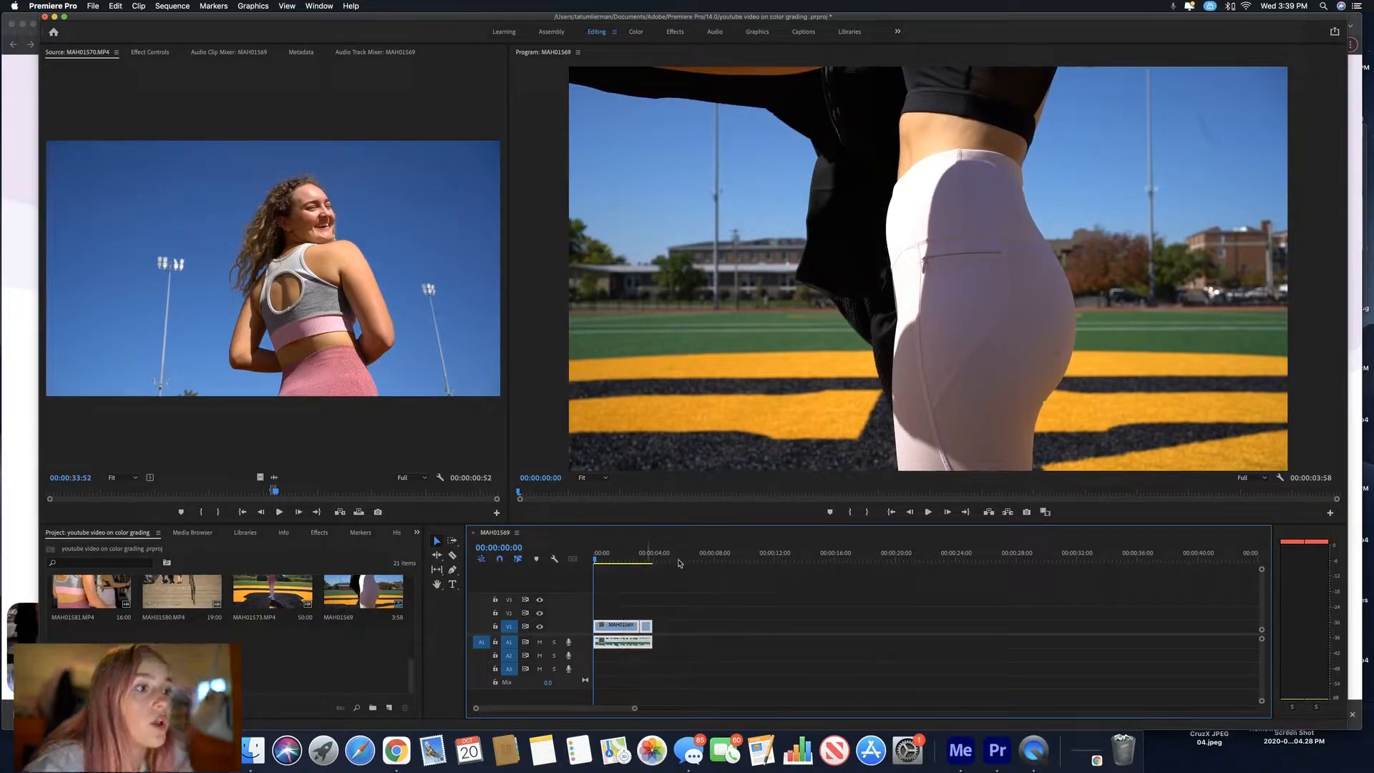
left_click(93, 6)
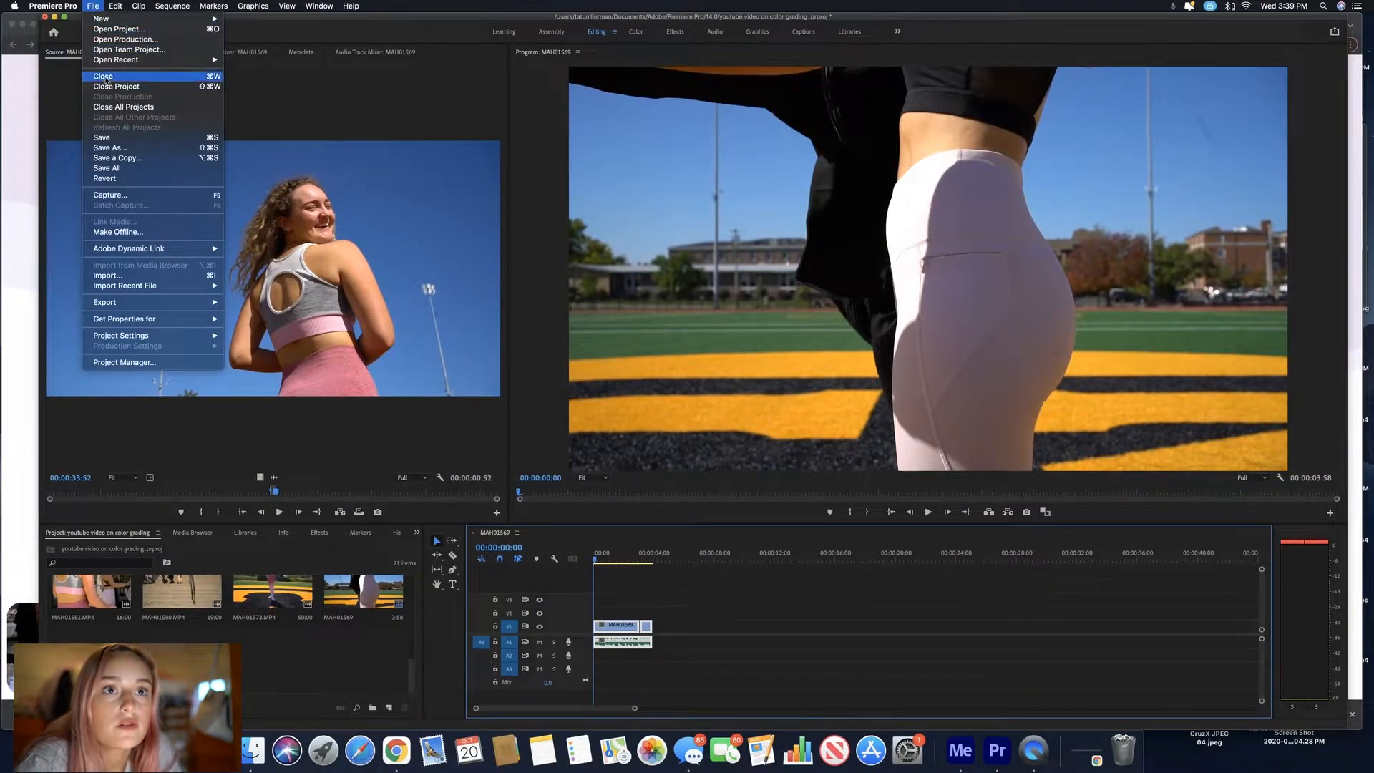
mouse_move(193, 304)
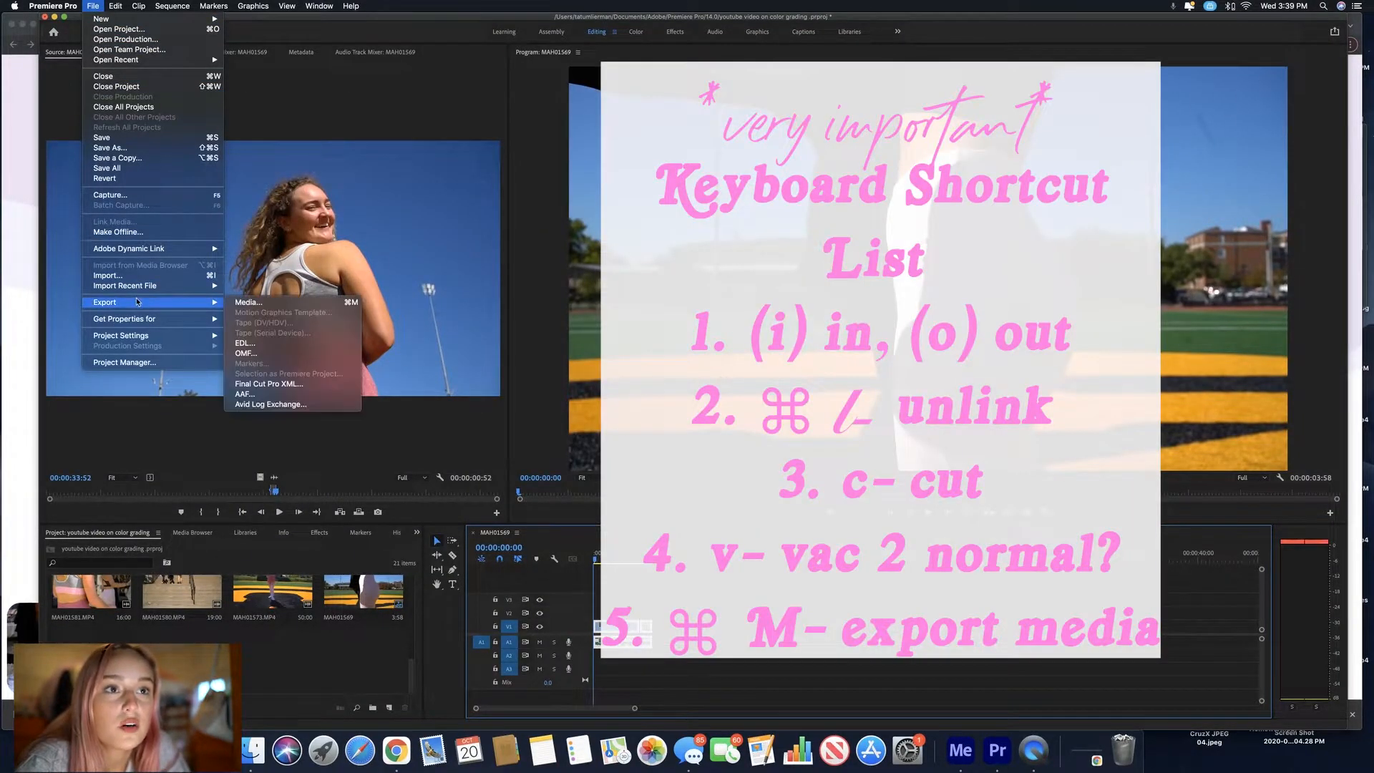
left_click(249, 303)
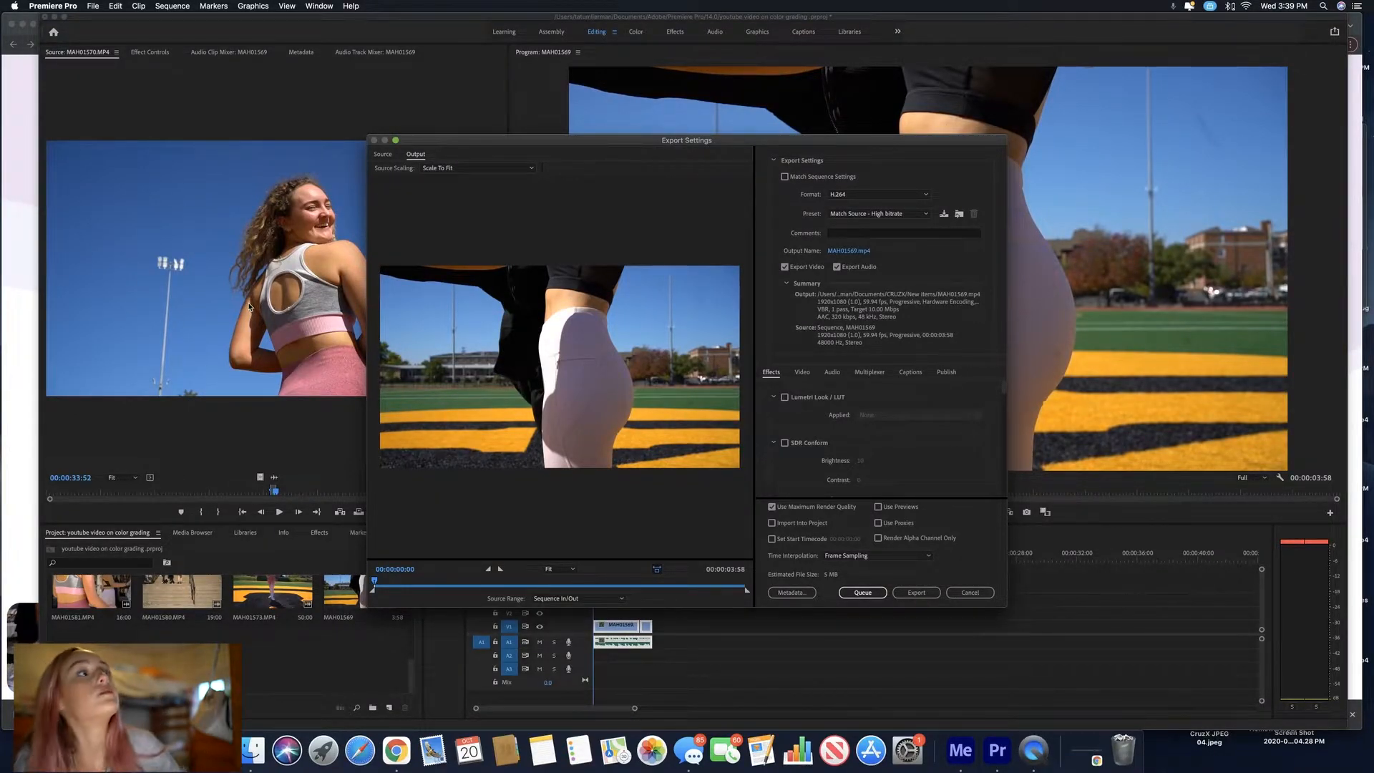
Keep H.264 as the export format and choose the Match Source - High bitrate preset.
left_click(863, 195)
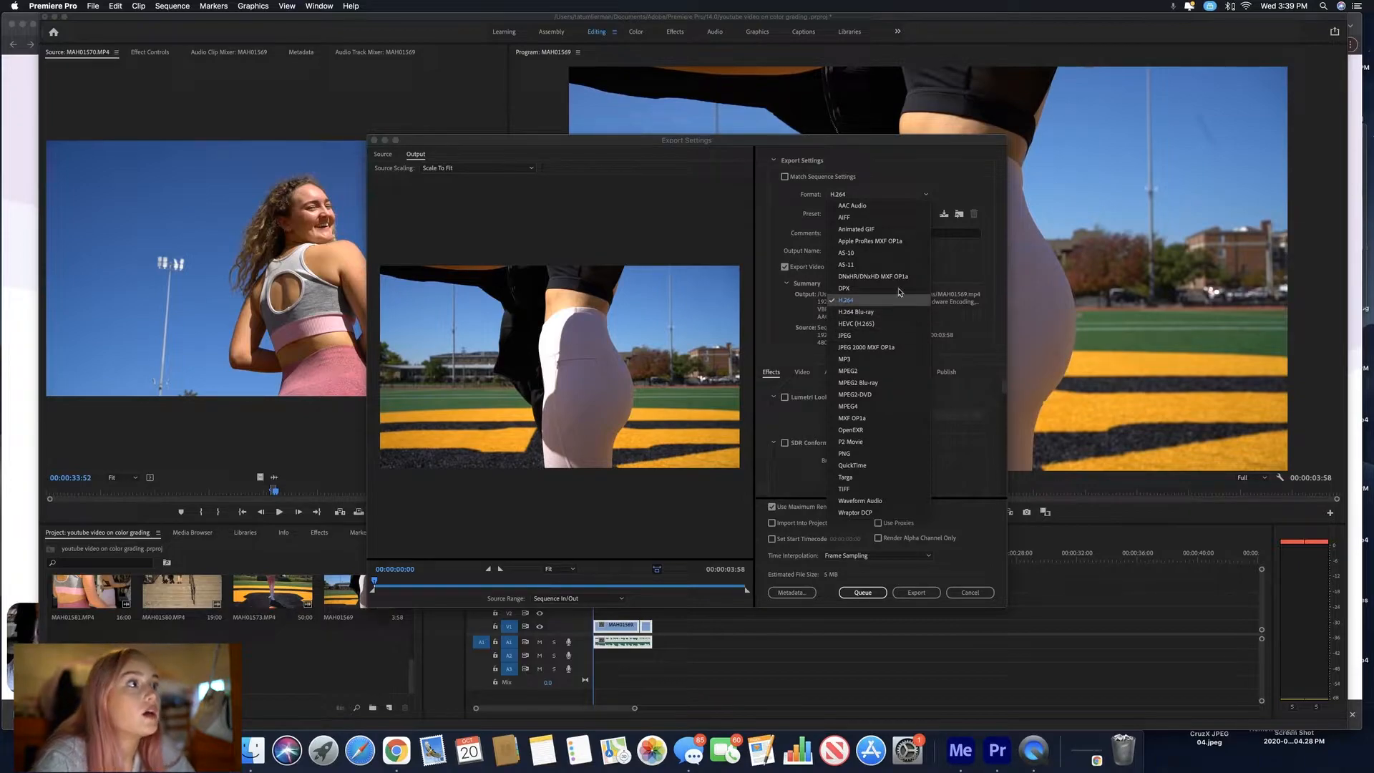
left_click(889, 192)
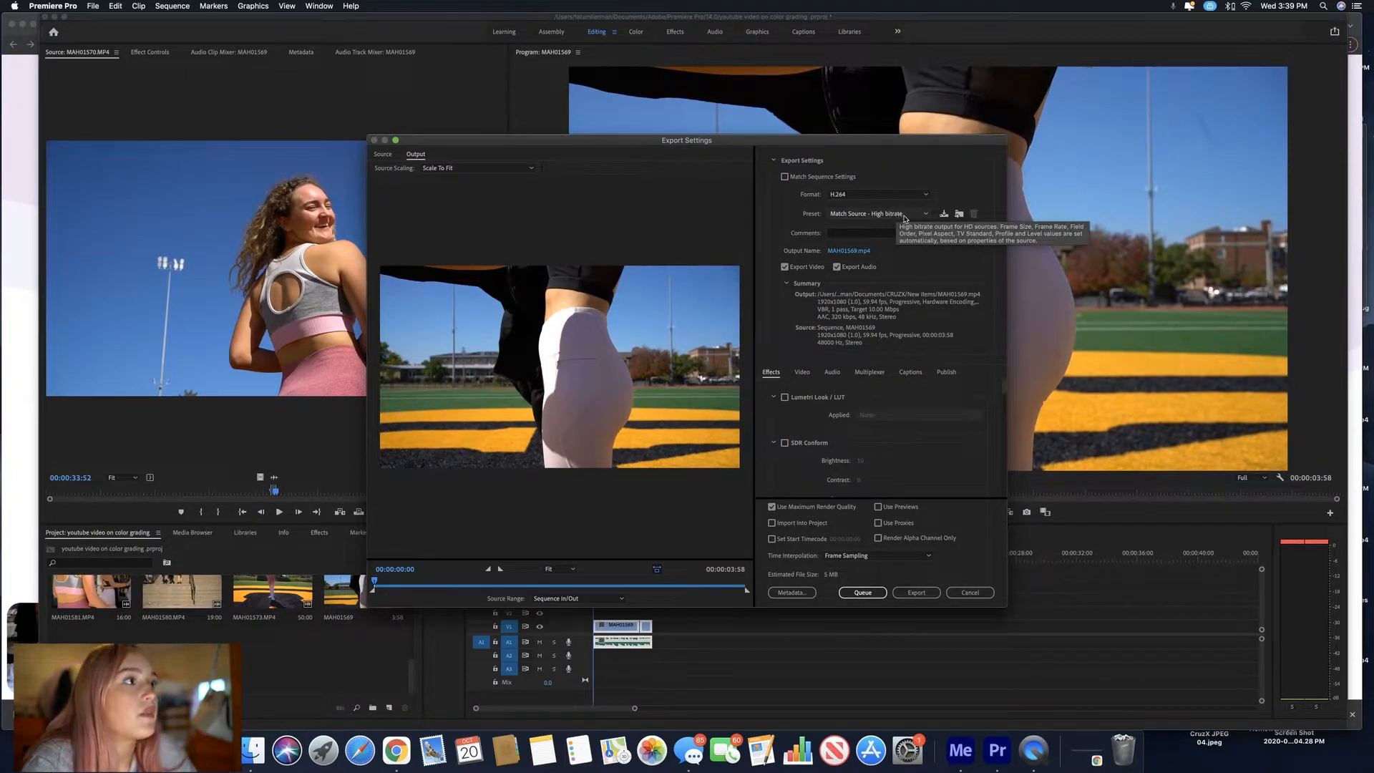
left_click(905, 215)
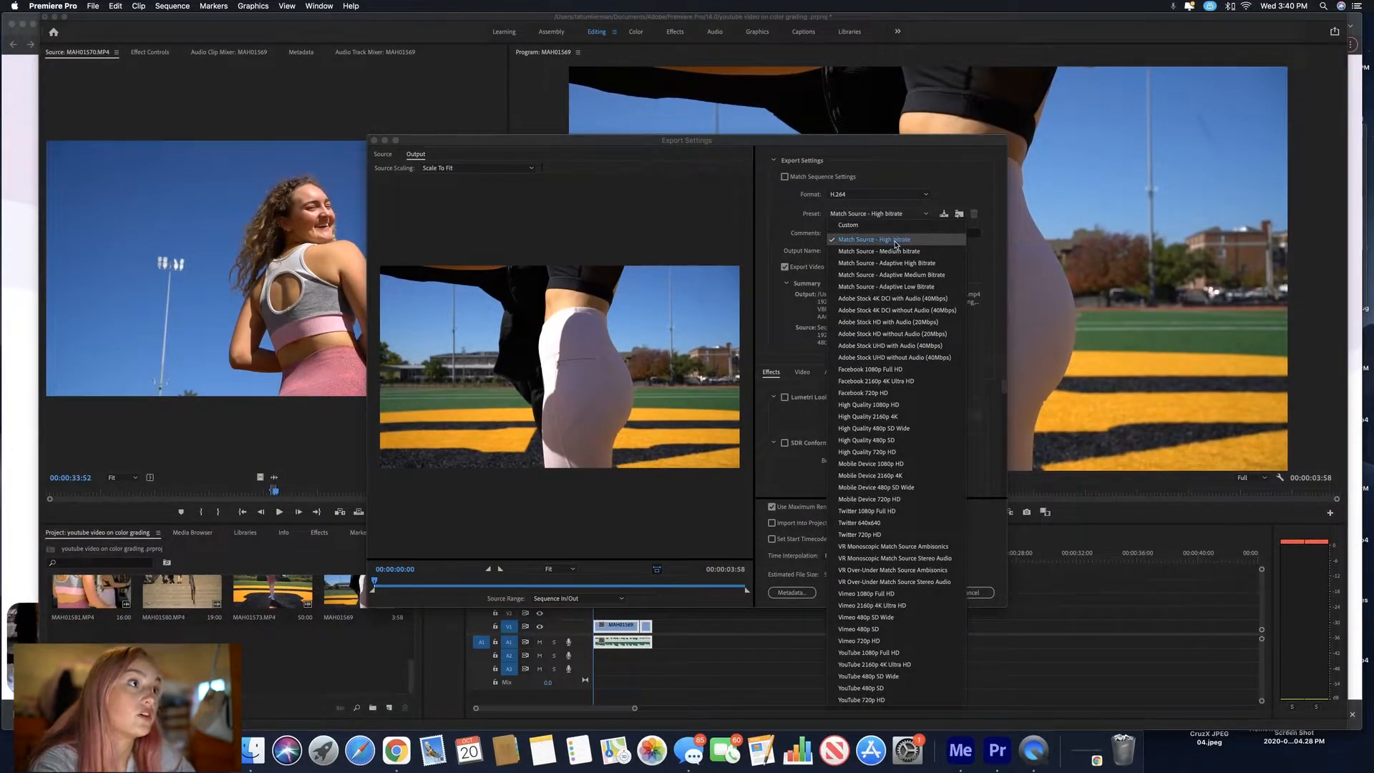
left_click(895, 240)
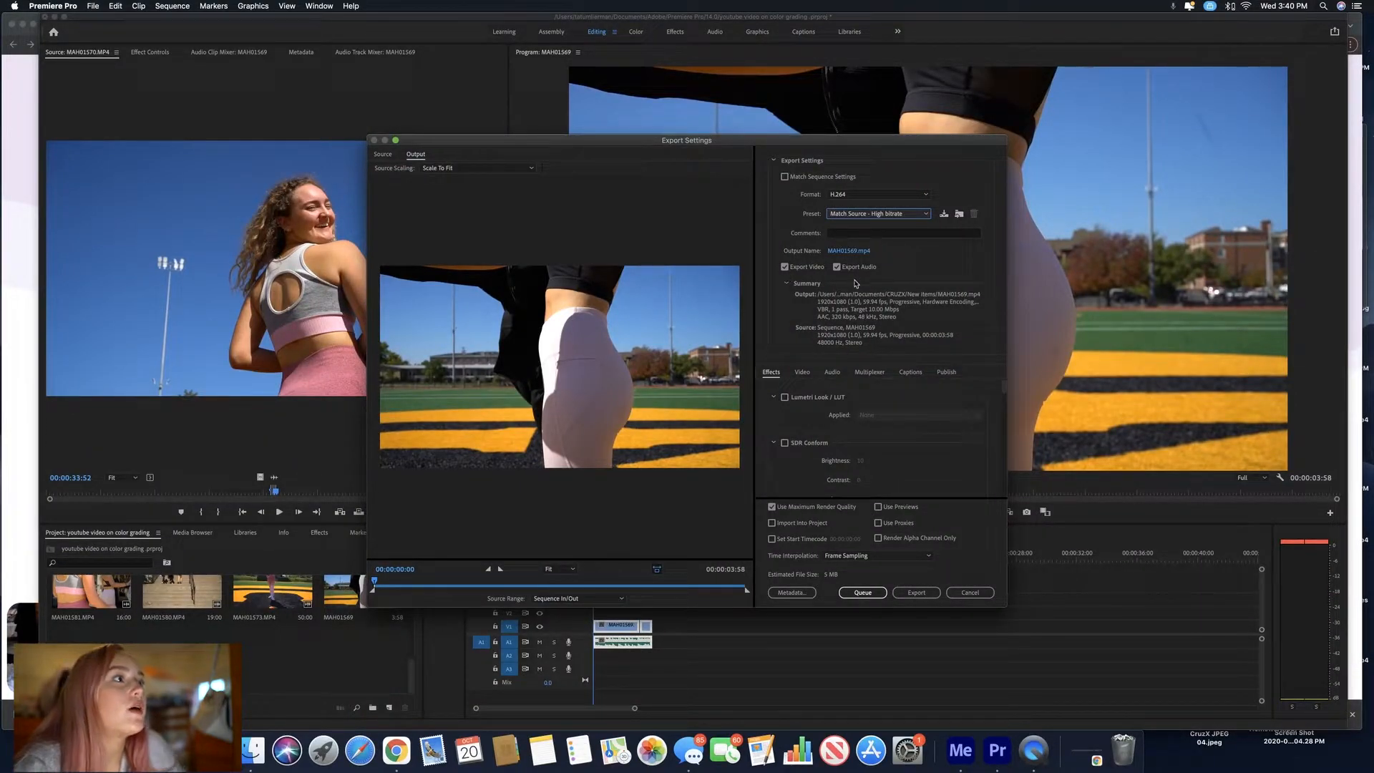
Look over the export effects settings and send the sequence to the Media Encoder queue.
scroll(902, 415, "down", 1)
scroll(901, 418, "down", 5)
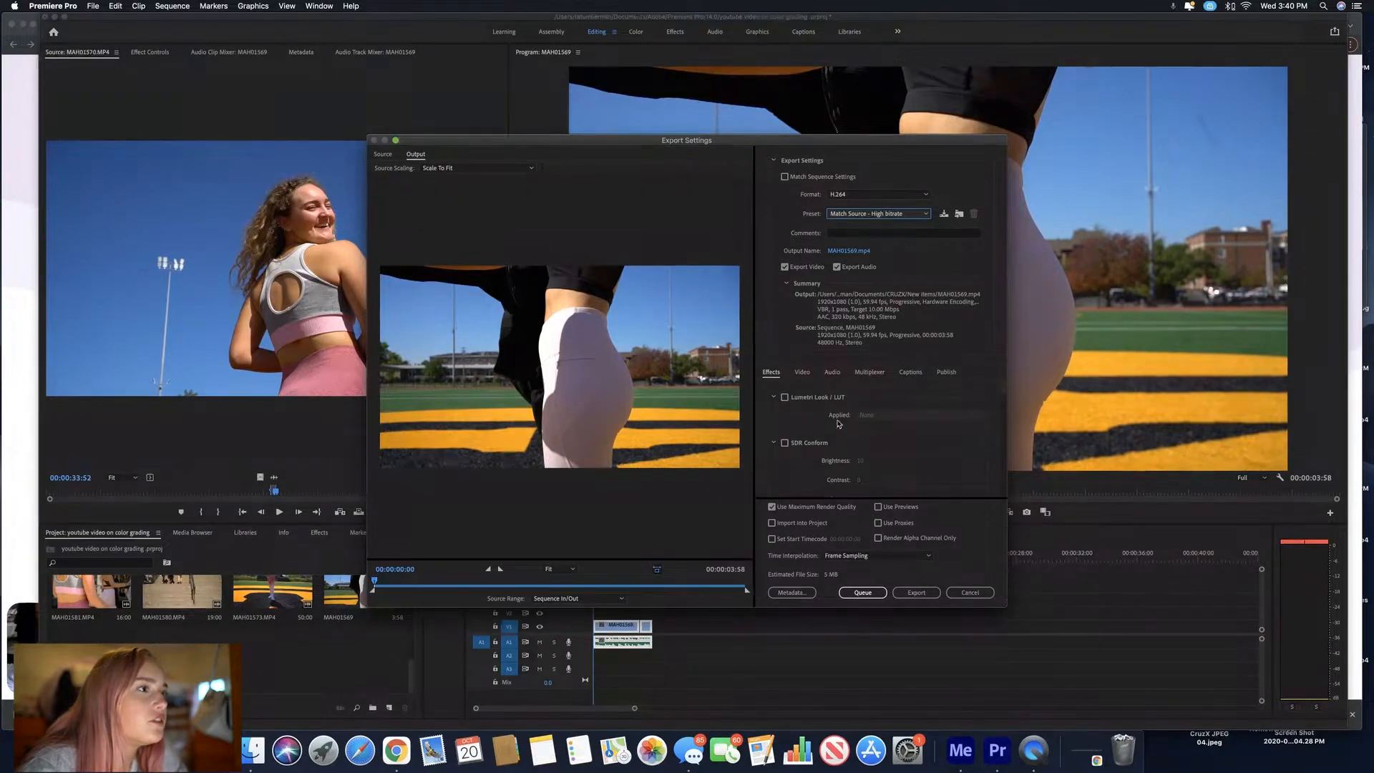
scroll(895, 419, "down", 5)
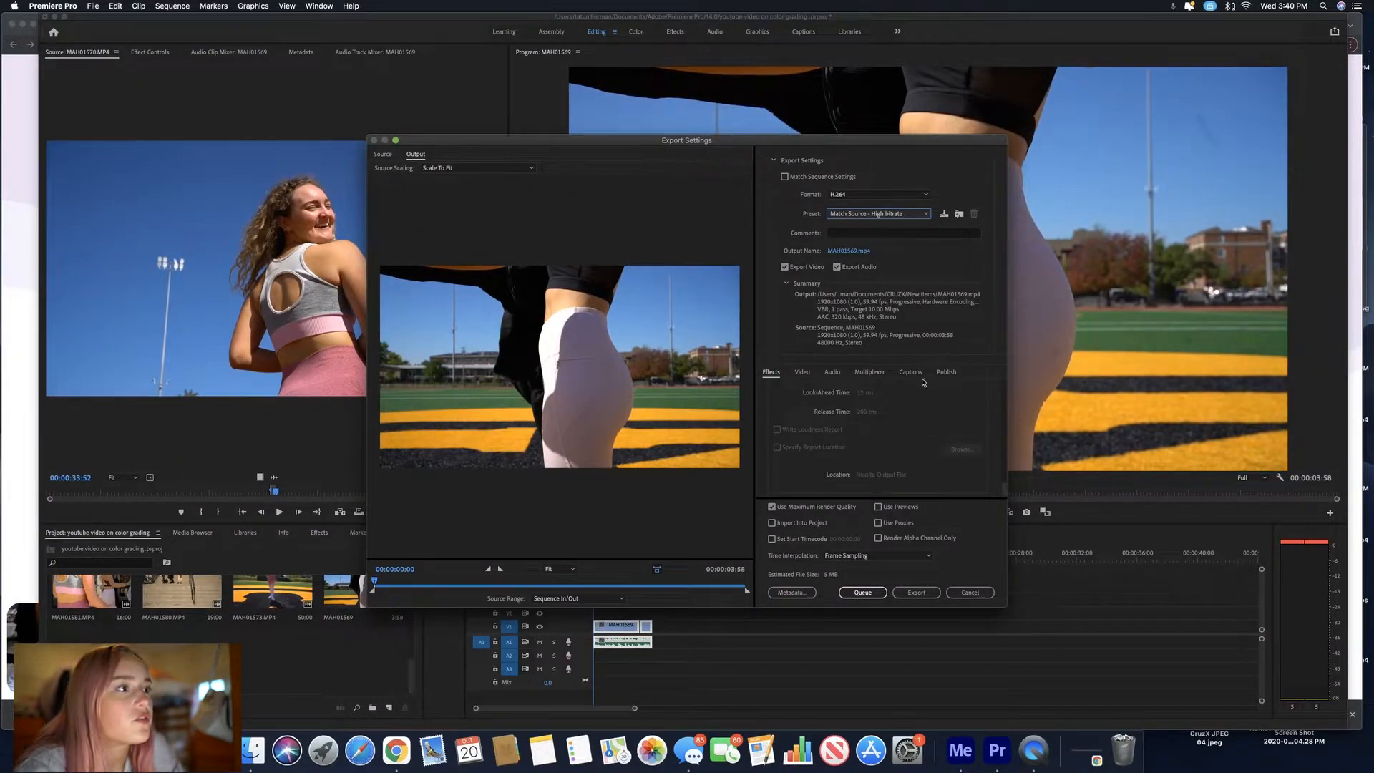
scroll(877, 415, "up", 10)
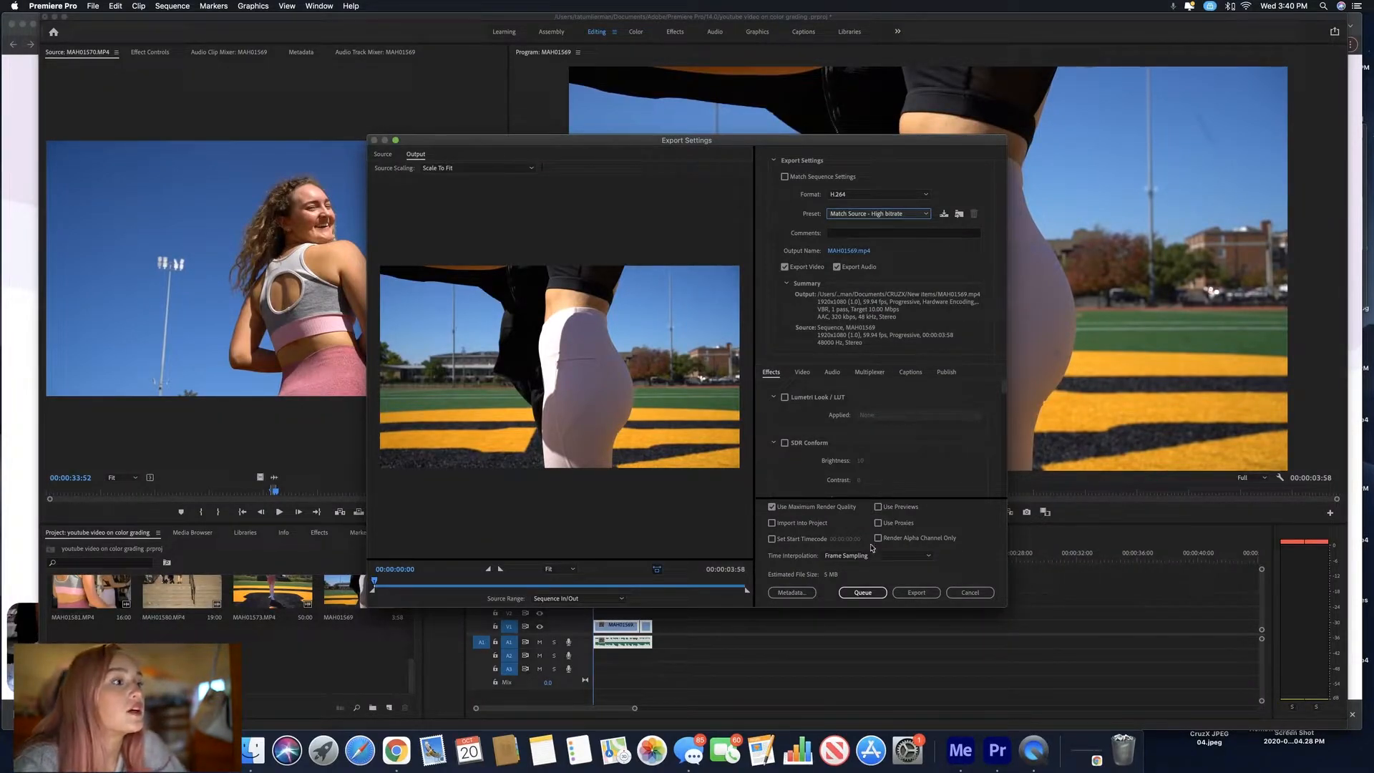
left_click(863, 592)
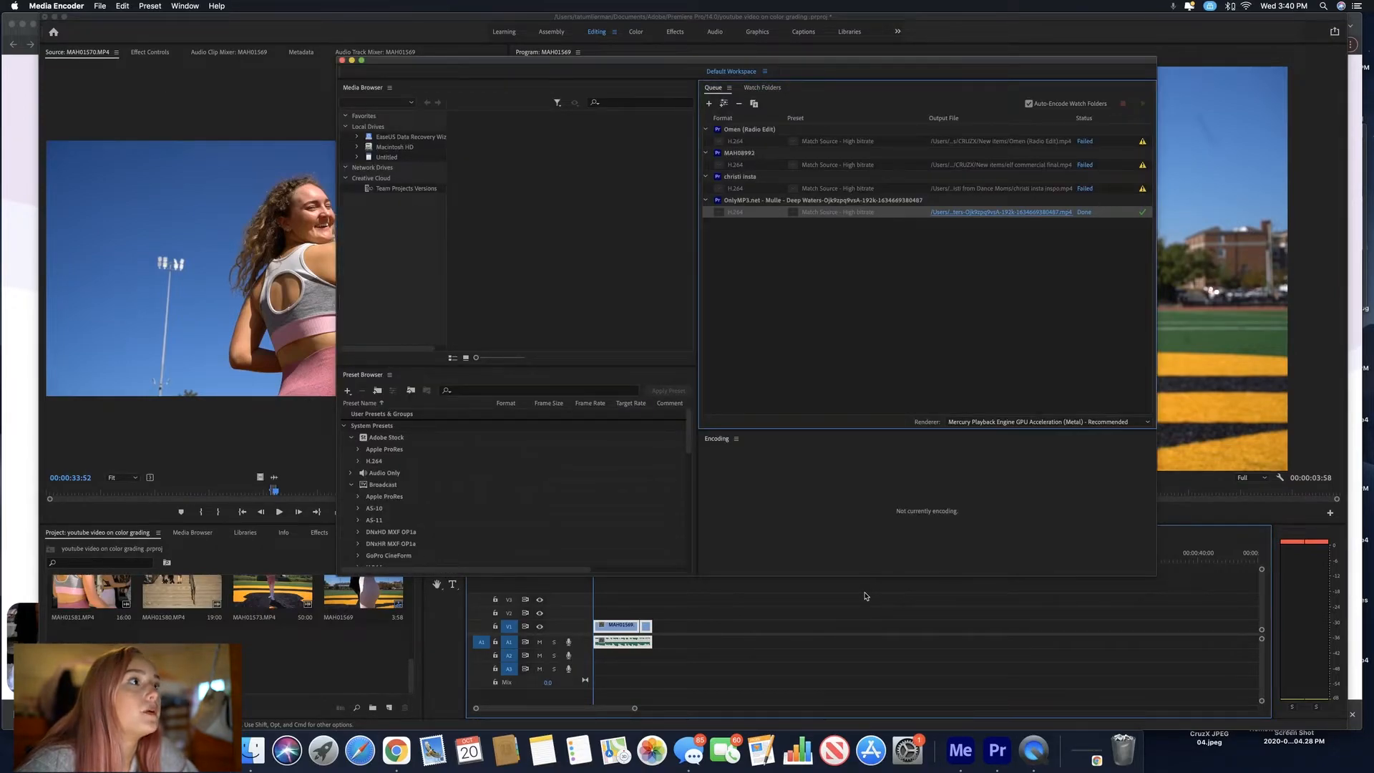
Save the queued MAH01569 output as "Youtube tutorial" in the WEEK 4 folder and start encoding the queue.
left_click(890, 239)
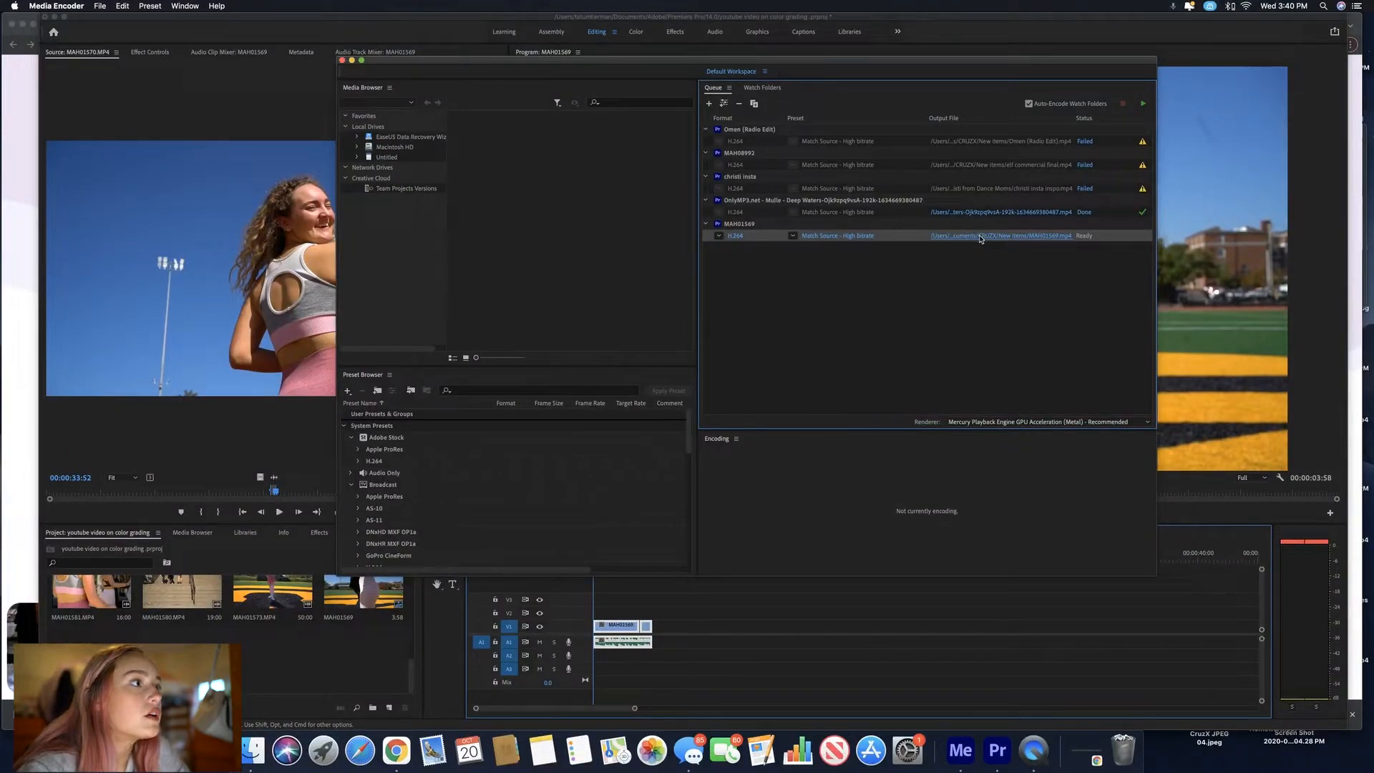
left_click(983, 238)
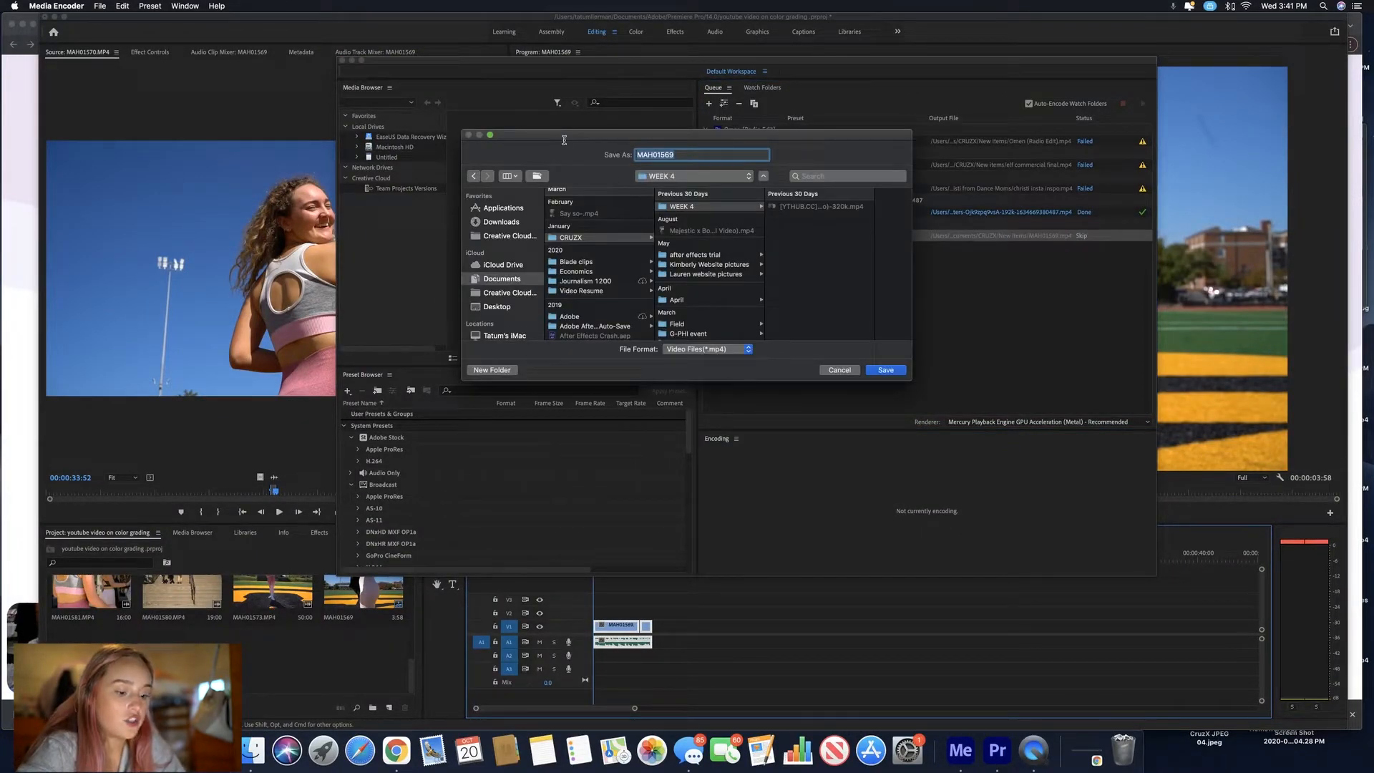
type("Youut")
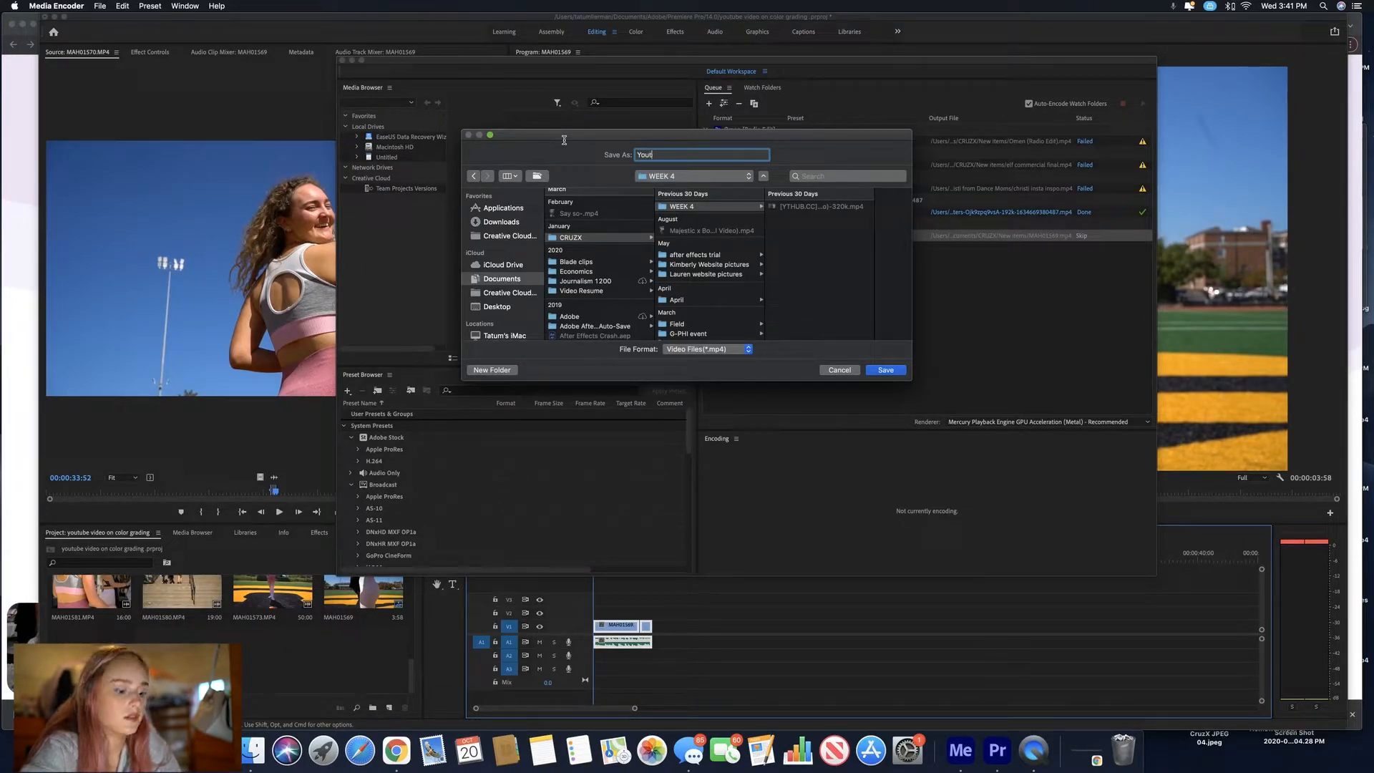
type("be tut")
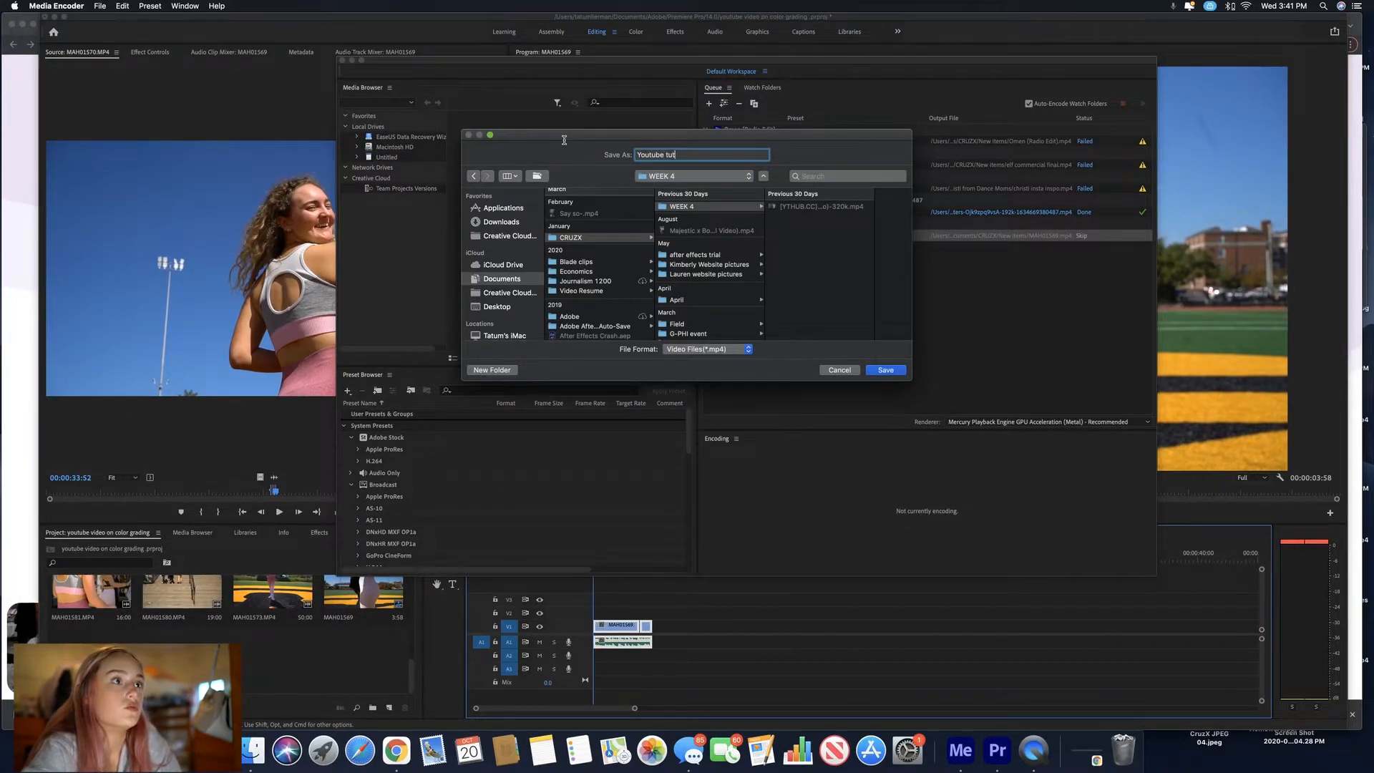
type("orial")
left_click(887, 371)
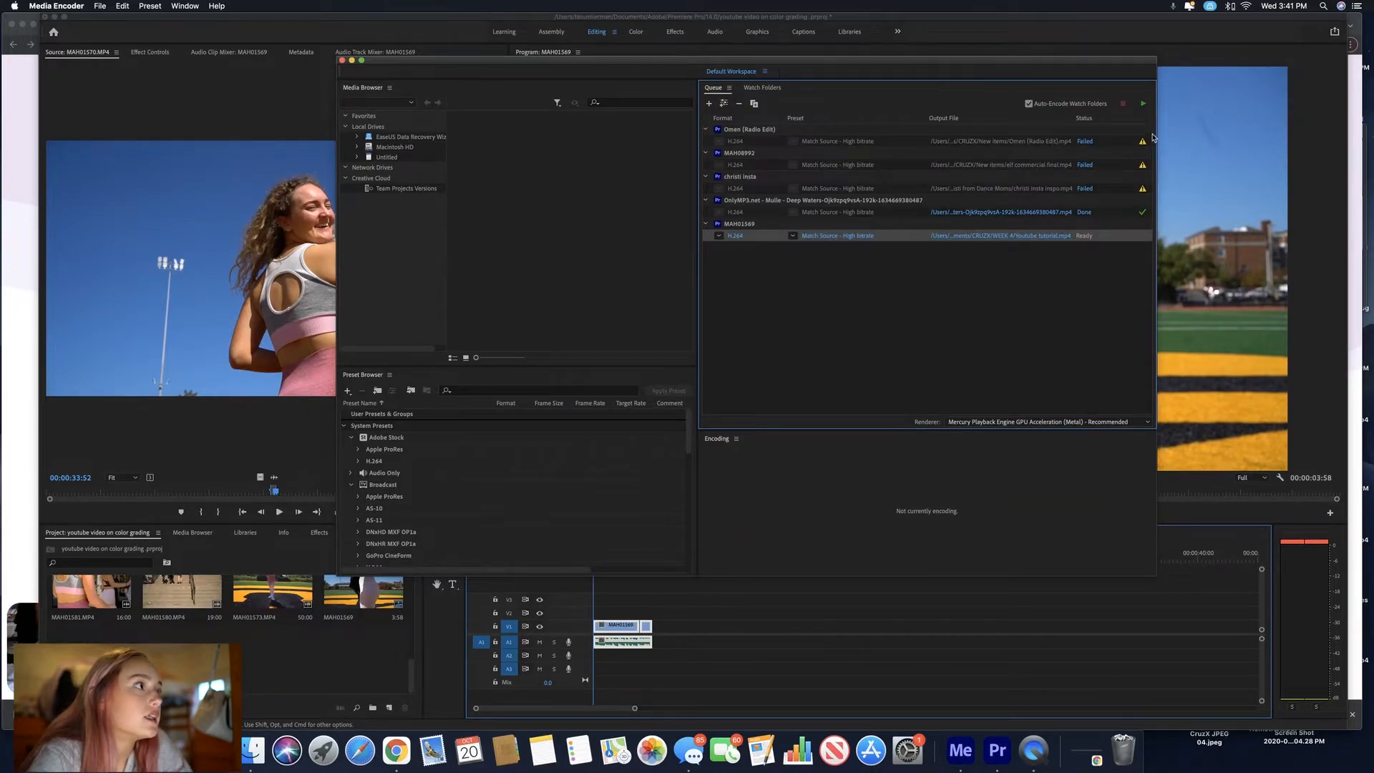
left_click(1143, 104)
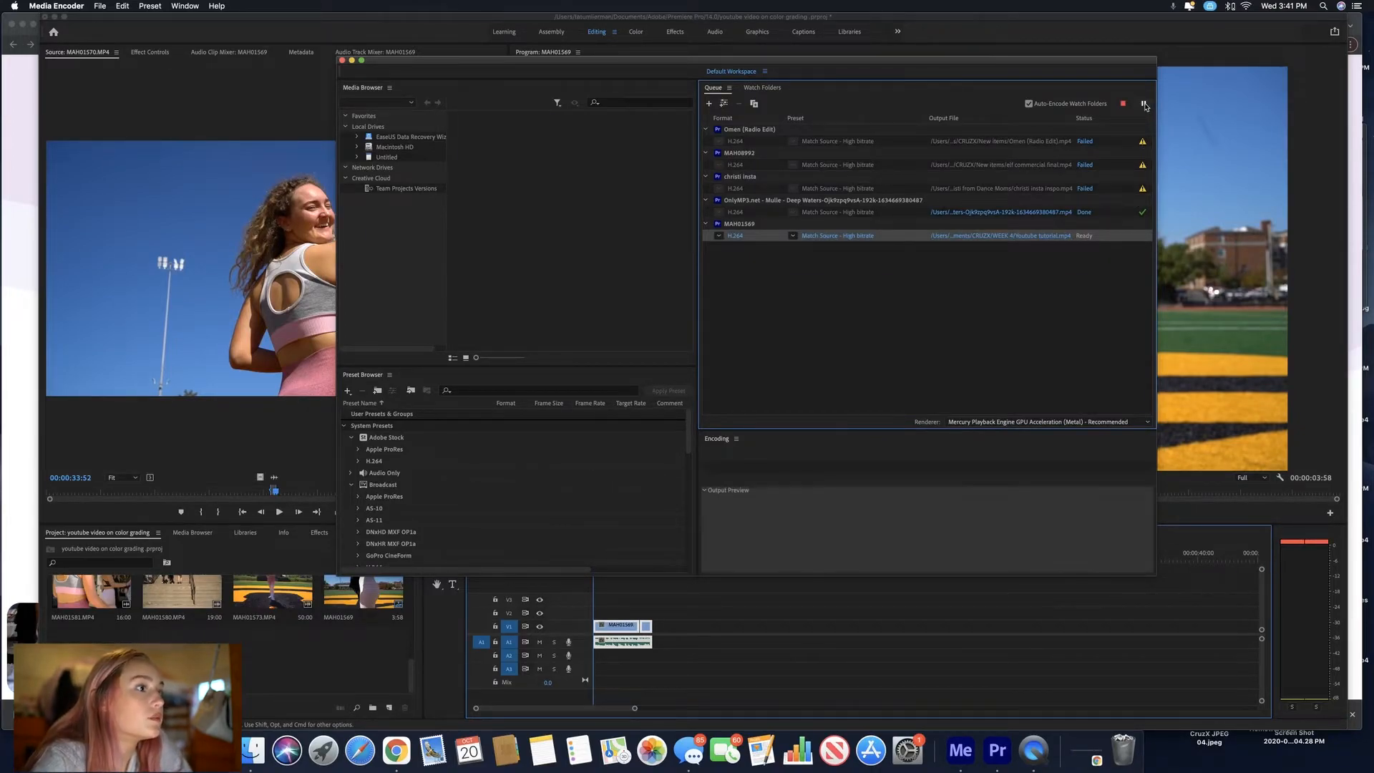